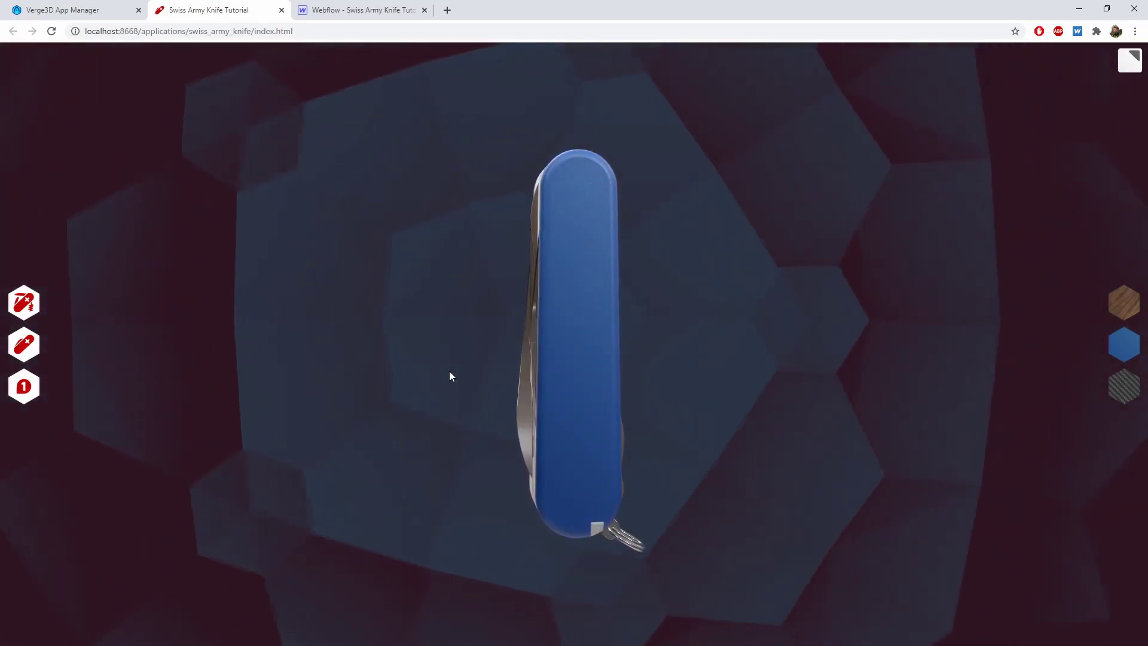
Step: Open Chrome's developer tools on the knife app and dock them to the right
{"action": "left_click_drag", "start_coordinate": [451, 361], "coordinate": [719, 361]}
{"action": "key", "text": "ctrl+shift+j"}
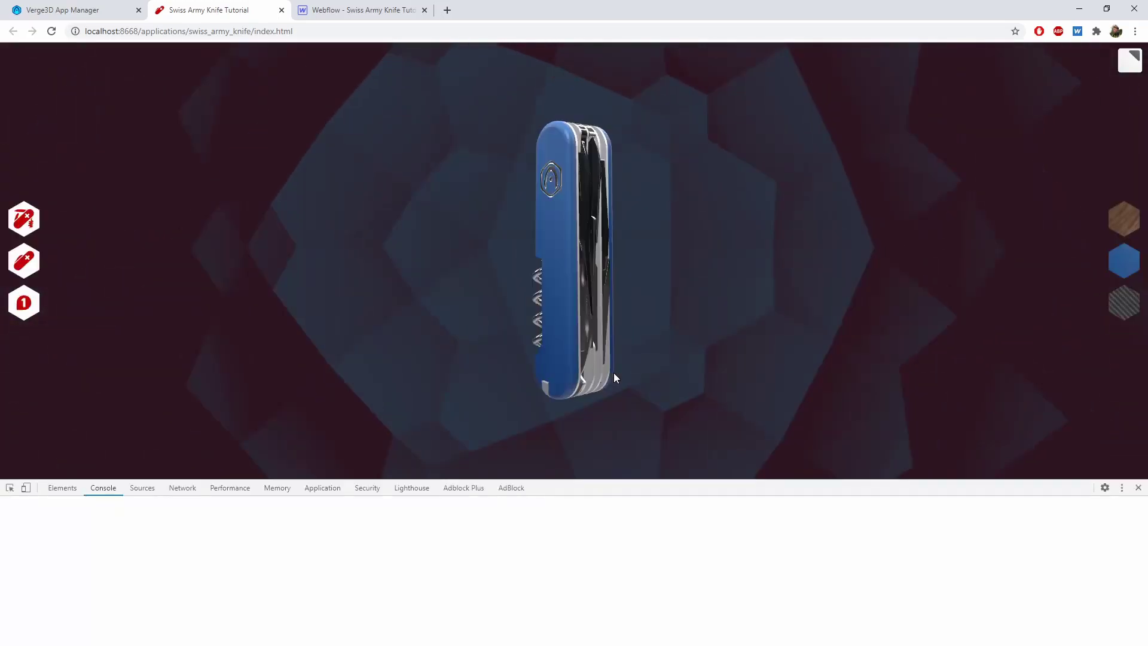
{"action": "left_click", "coordinate": [1122, 487]}
{"action": "left_click", "coordinate": [1128, 506]}
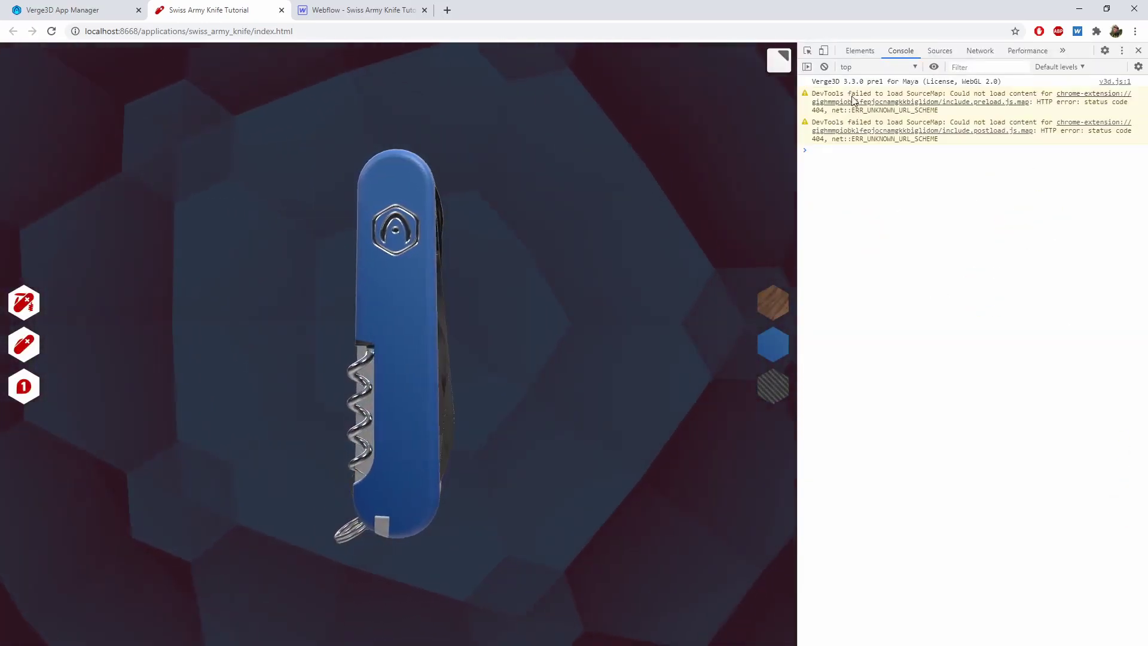
Step: Turn on device emulation, enlarge the viewport, and preview the knife app as an iPhone X
{"action": "left_click", "coordinate": [824, 52]}
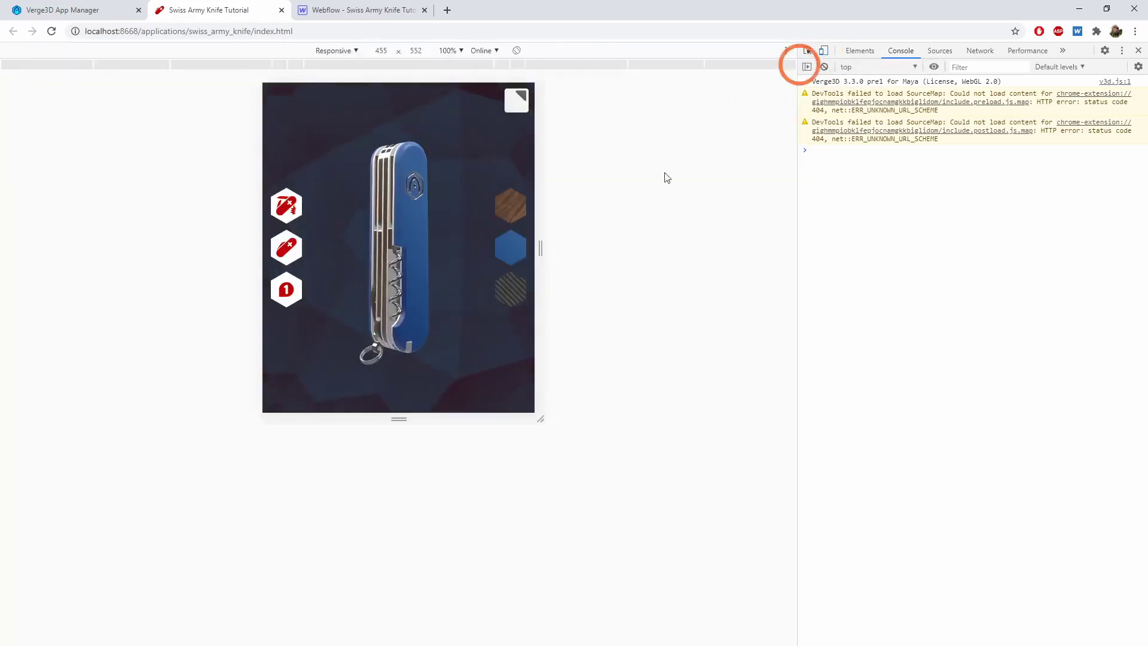
{"action": "left_click_drag", "start_coordinate": [406, 420], "coordinate": [404, 484]}
{"action": "left_click_drag", "start_coordinate": [546, 287], "coordinate": [553, 282]}
{"action": "left_click_drag", "start_coordinate": [405, 246], "coordinate": [353, 226]}
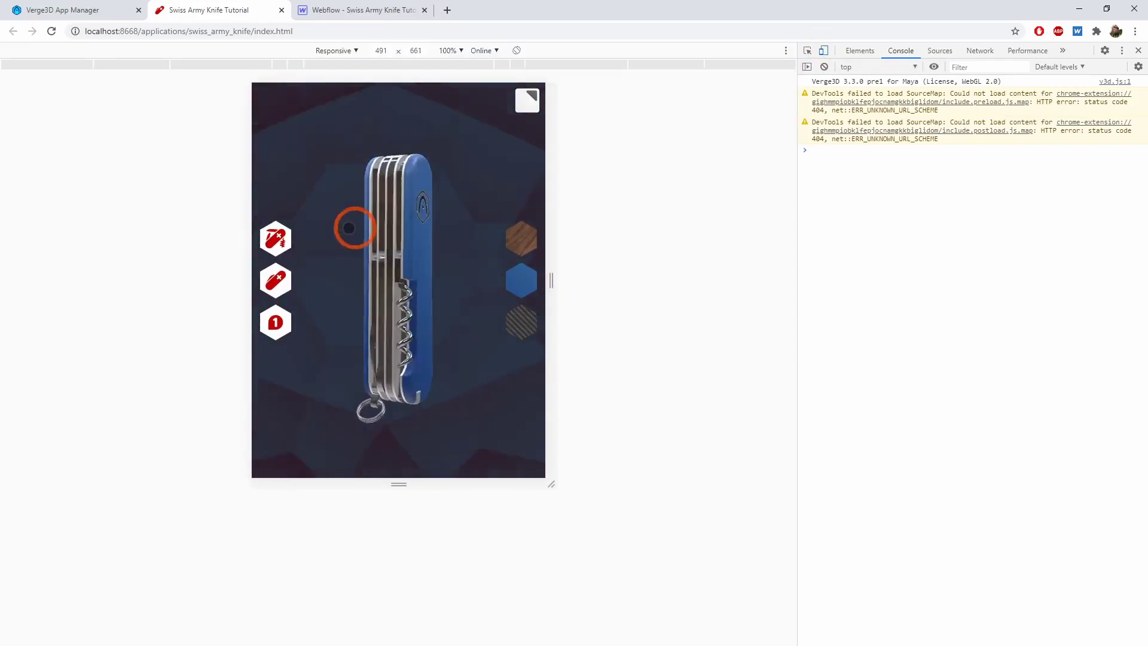
{"action": "left_click", "coordinate": [350, 50]}
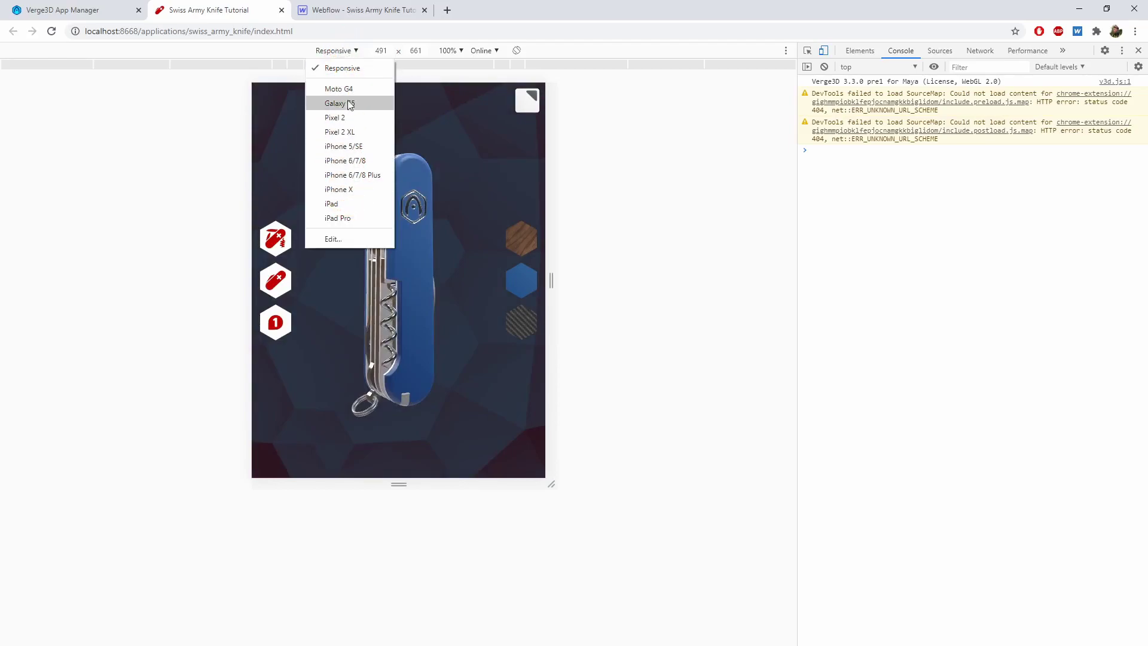
{"action": "left_click", "coordinate": [341, 189]}
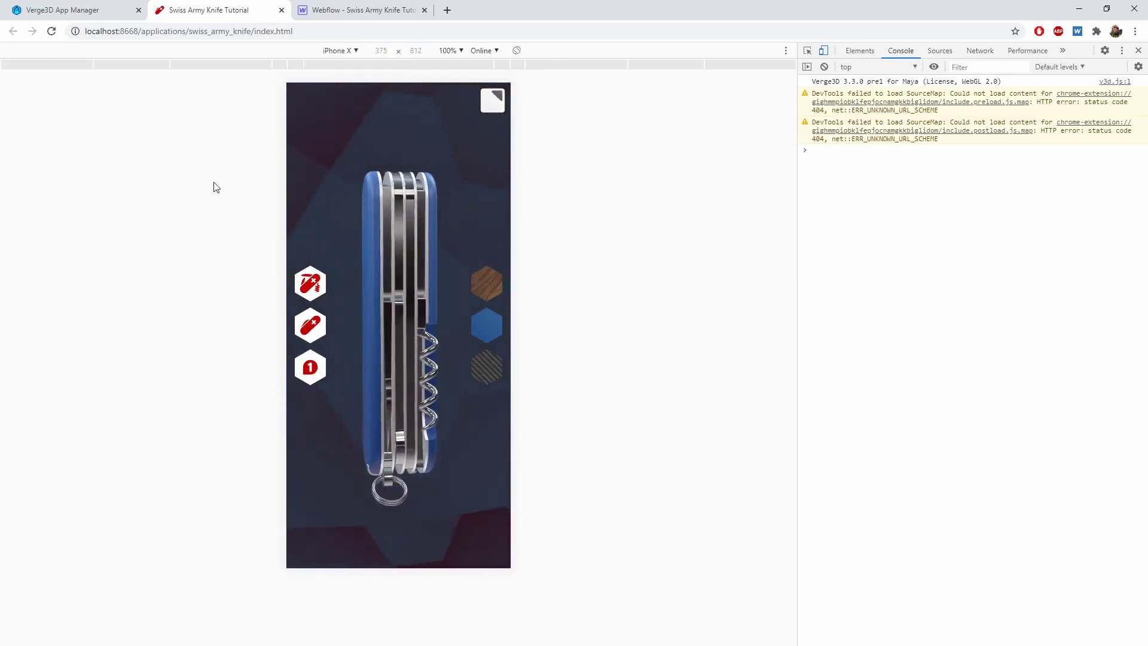
Step: Switch back to Responsive mode and resize the viewport to 433 × 709
{"action": "left_click", "coordinate": [348, 52]}
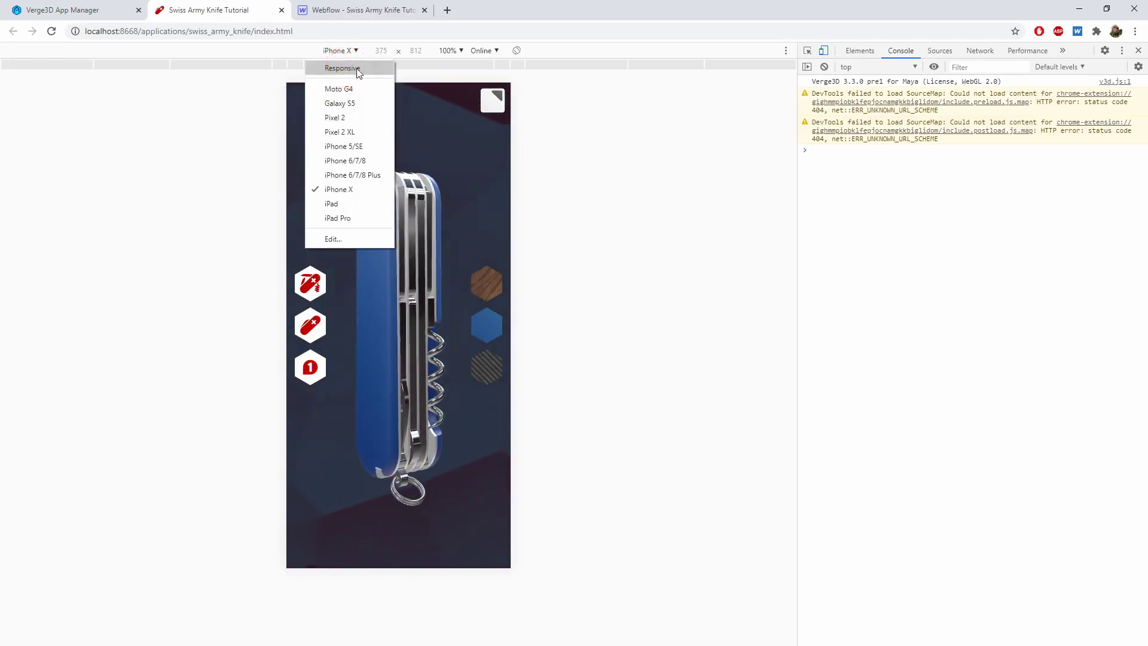
{"action": "left_click", "coordinate": [365, 69]}
{"action": "mouse_move", "coordinate": [551, 289]}
{"action": "left_mouse_down"}
{"action": "mouse_move", "coordinate": [602, 290]}
{"action": "mouse_move", "coordinate": [536, 286]}
{"action": "left_mouse_up"}
{"action": "left_click_drag", "start_coordinate": [399, 484], "coordinate": [398, 513]}
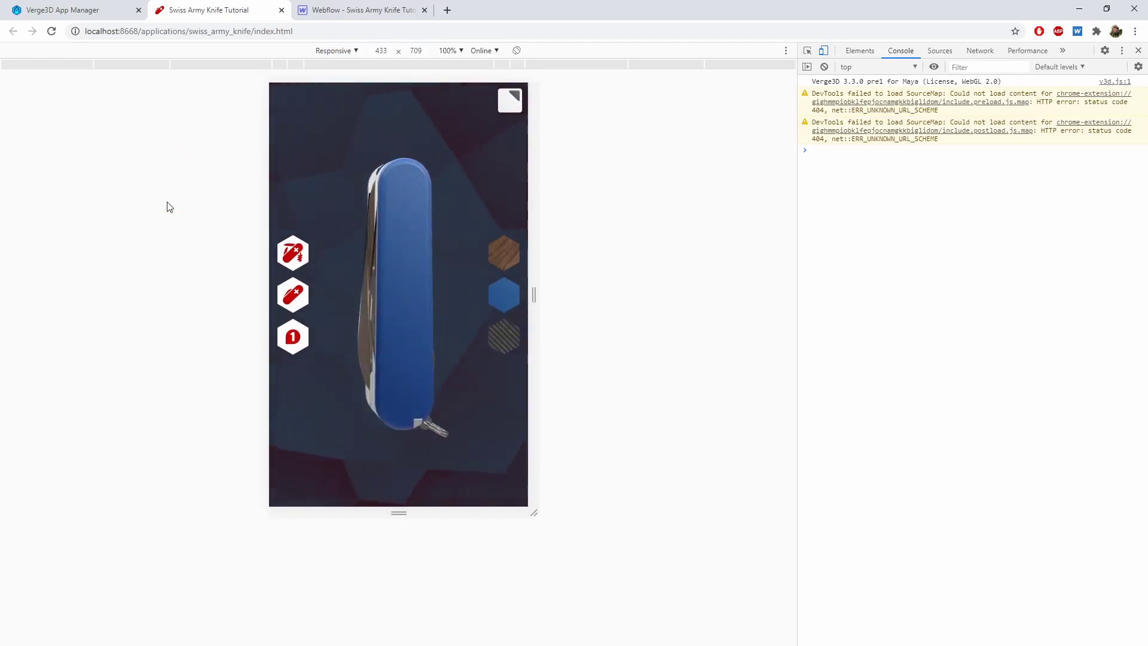
Step: Rotate the viewport to landscape and test widths from 577 down to 503 and back to 613
{"action": "left_click", "coordinate": [517, 52]}
{"action": "left_click_drag", "start_coordinate": [308, 204], "coordinate": [445, 211]}
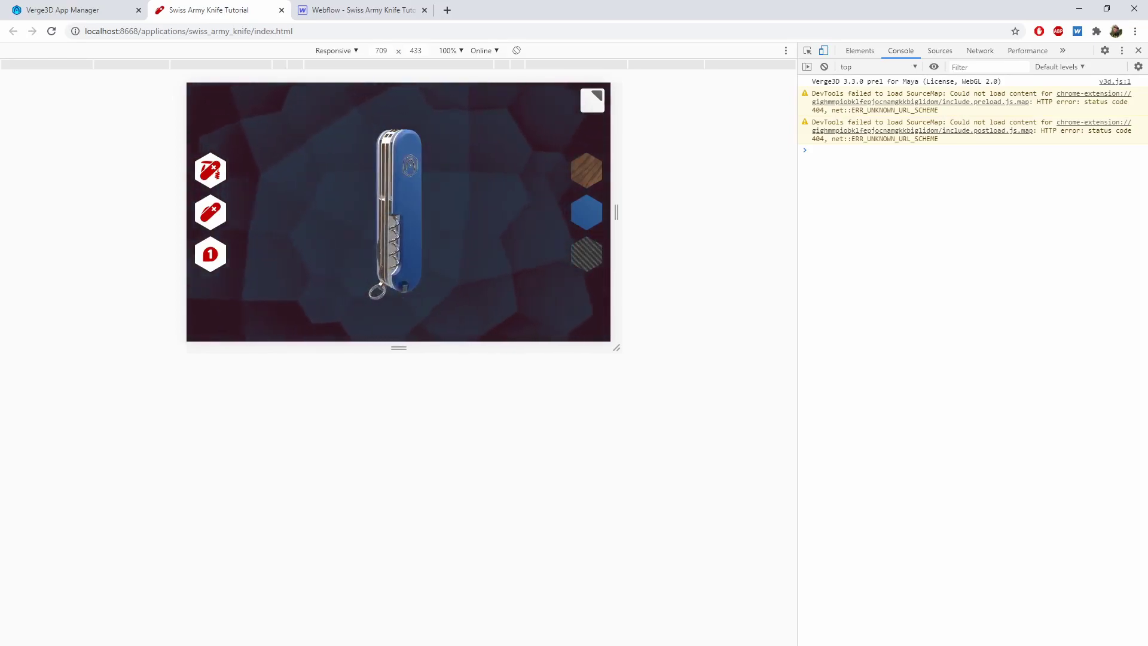
{"action": "left_click_drag", "start_coordinate": [617, 214], "coordinate": [555, 211]}
{"action": "left_click_drag", "start_coordinate": [408, 349], "coordinate": [399, 322]}
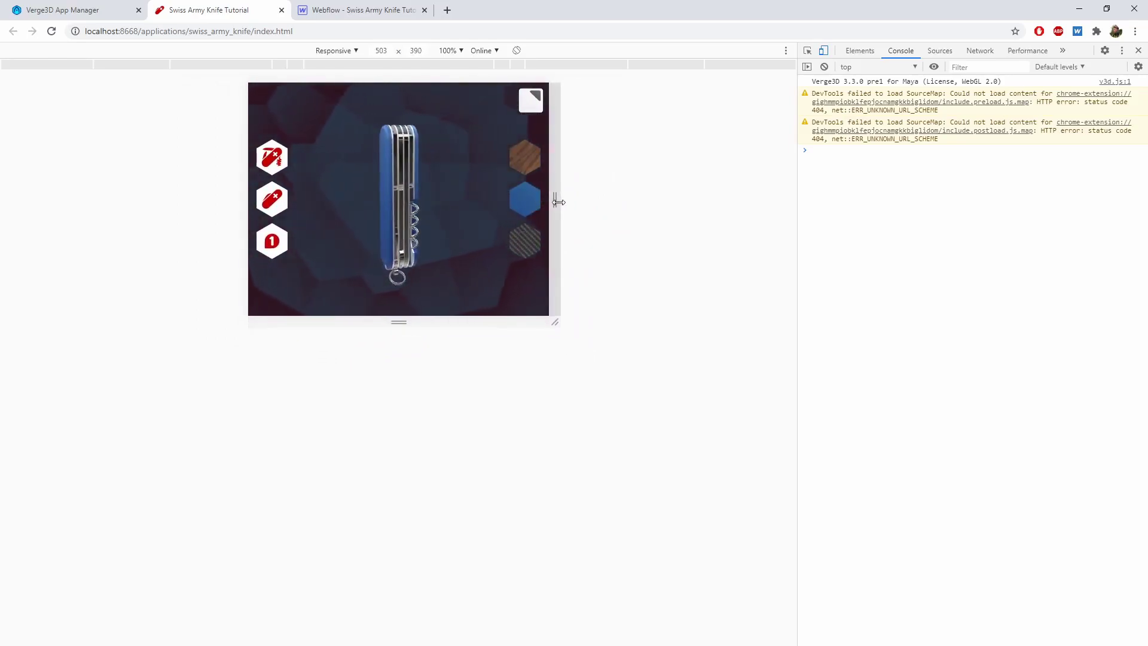
{"action": "left_click_drag", "start_coordinate": [559, 202], "coordinate": [590, 200]}
{"action": "left_click_drag", "start_coordinate": [454, 239], "coordinate": [402, 271]}
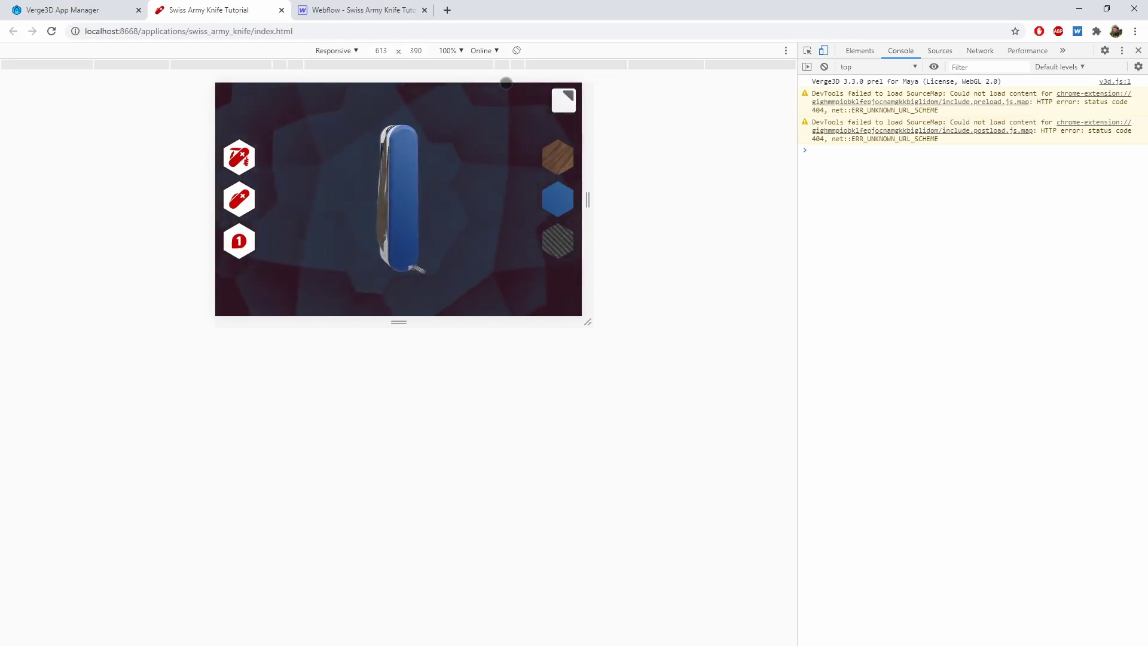
Step: Rotate back to portrait, narrow the viewport to 342 wide, and orbit the knife to check the fit
{"action": "left_click", "coordinate": [517, 50]}
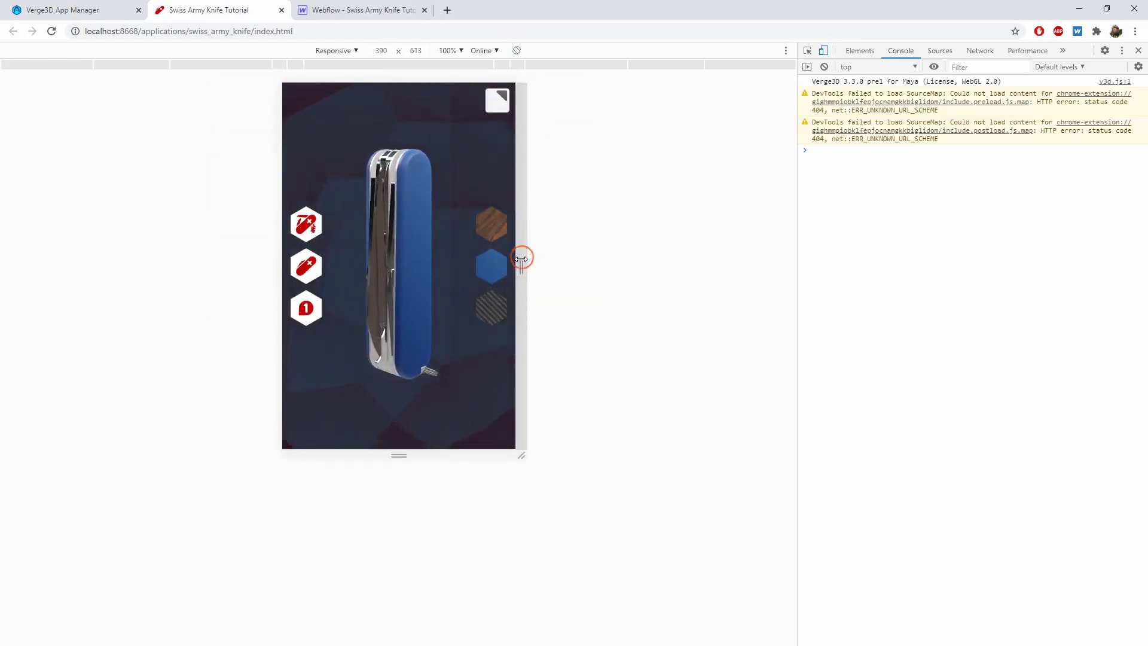
{"action": "left_click_drag", "start_coordinate": [521, 259], "coordinate": [507, 258]}
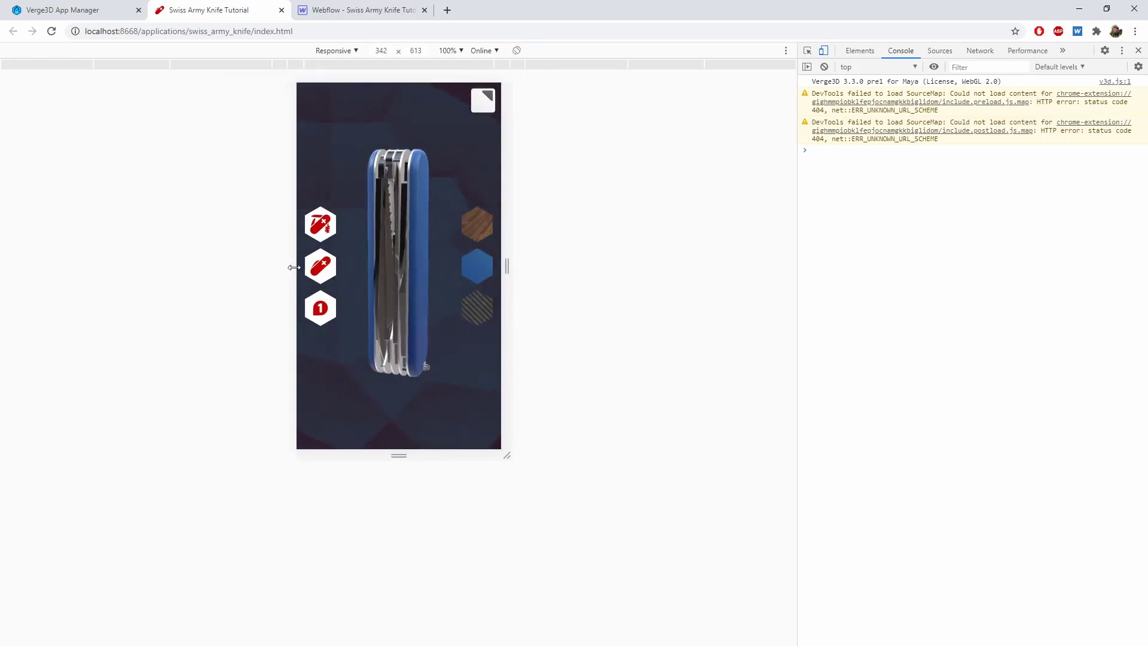
{"action": "left_click_drag", "start_coordinate": [362, 223], "coordinate": [396, 225]}
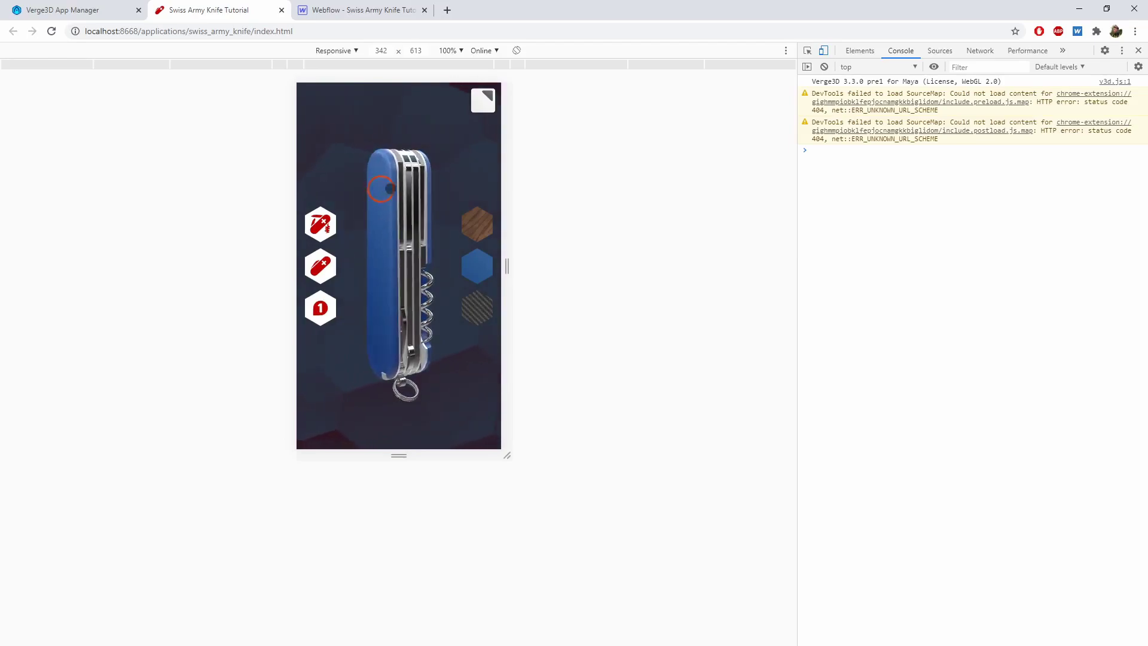
{"action": "left_click_drag", "start_coordinate": [387, 189], "coordinate": [439, 194]}
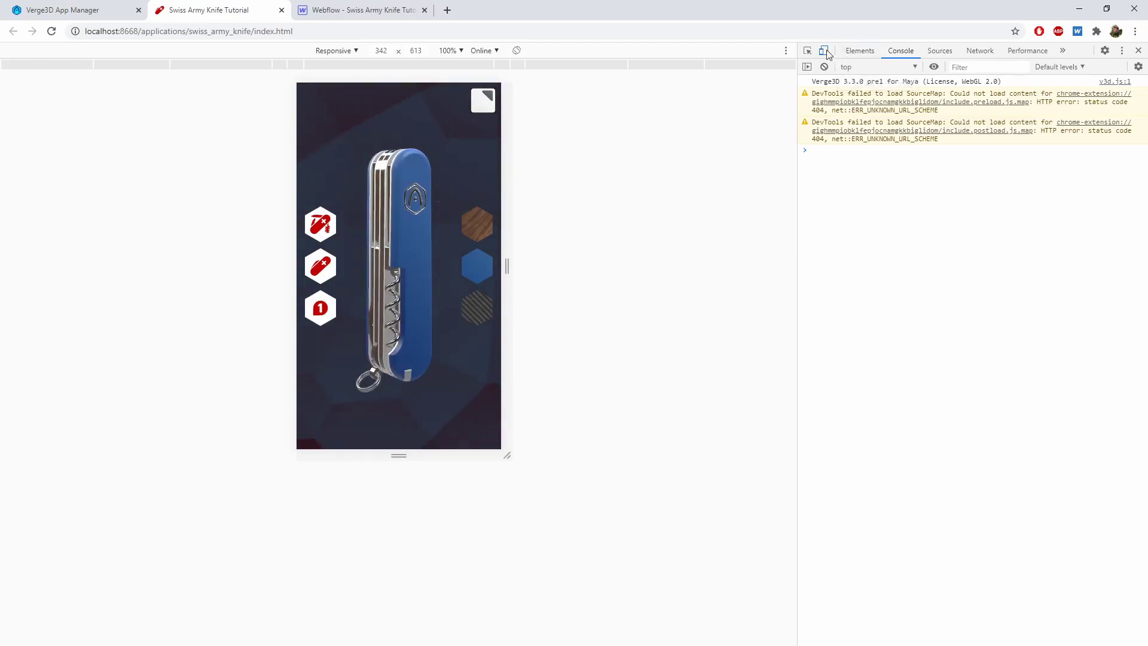
Step: In Webflow's Navigator, set right-panel-center to Display Block, then select left-panel-center
{"action": "left_click", "coordinate": [353, 6]}
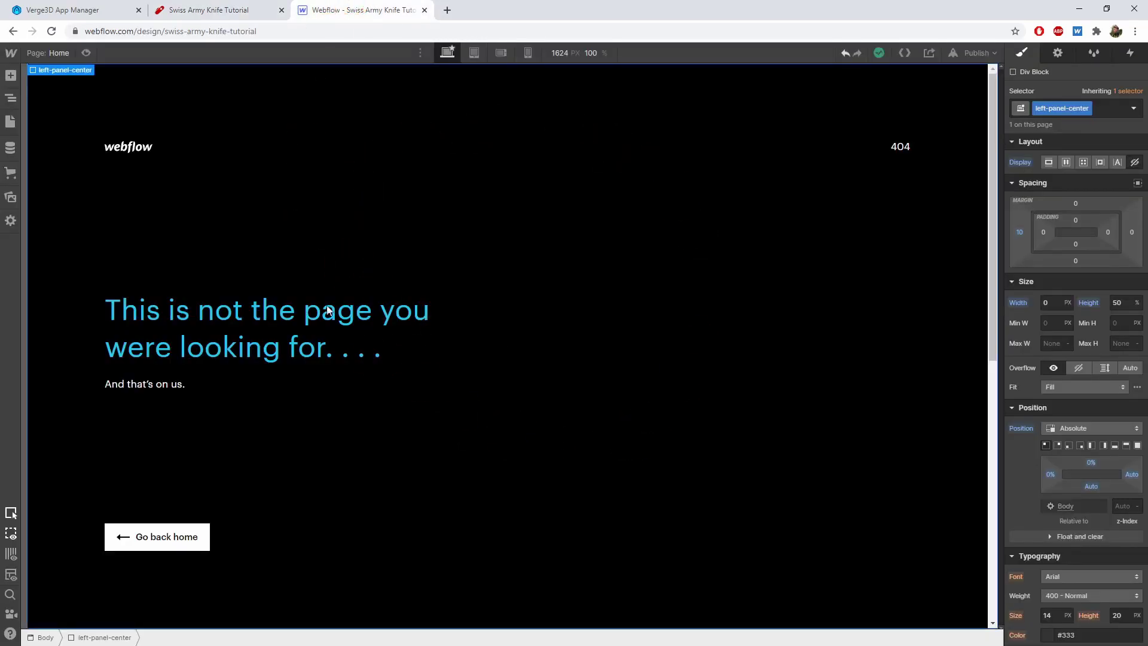
{"action": "left_click", "coordinate": [11, 106]}
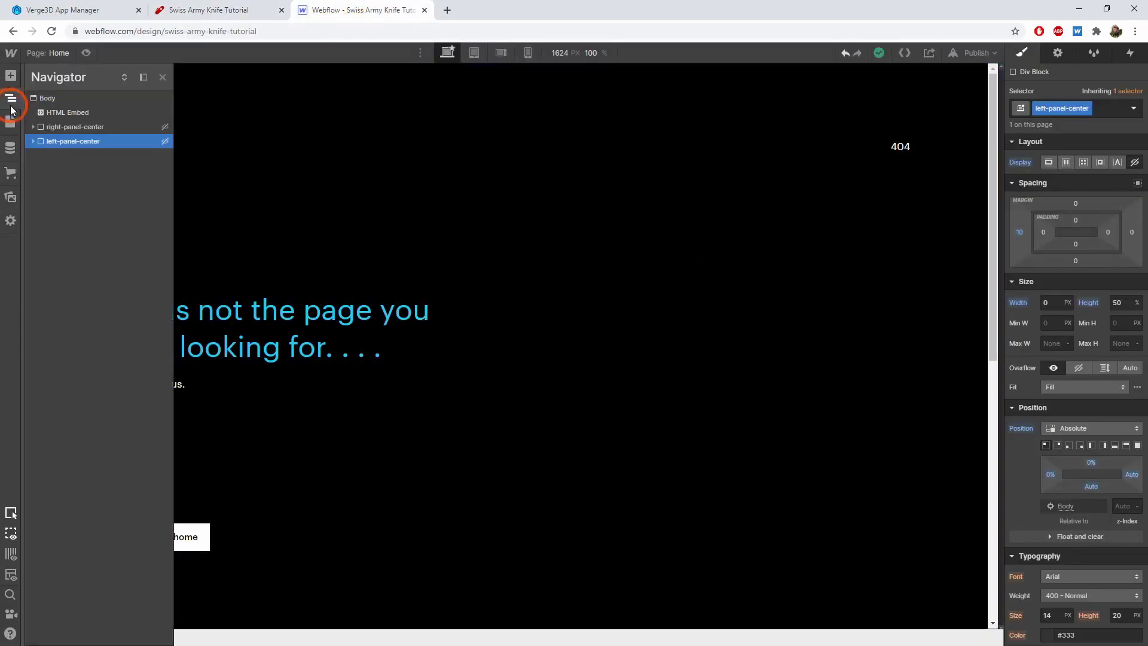
{"action": "left_click", "coordinate": [69, 133]}
{"action": "left_click", "coordinate": [1046, 164]}
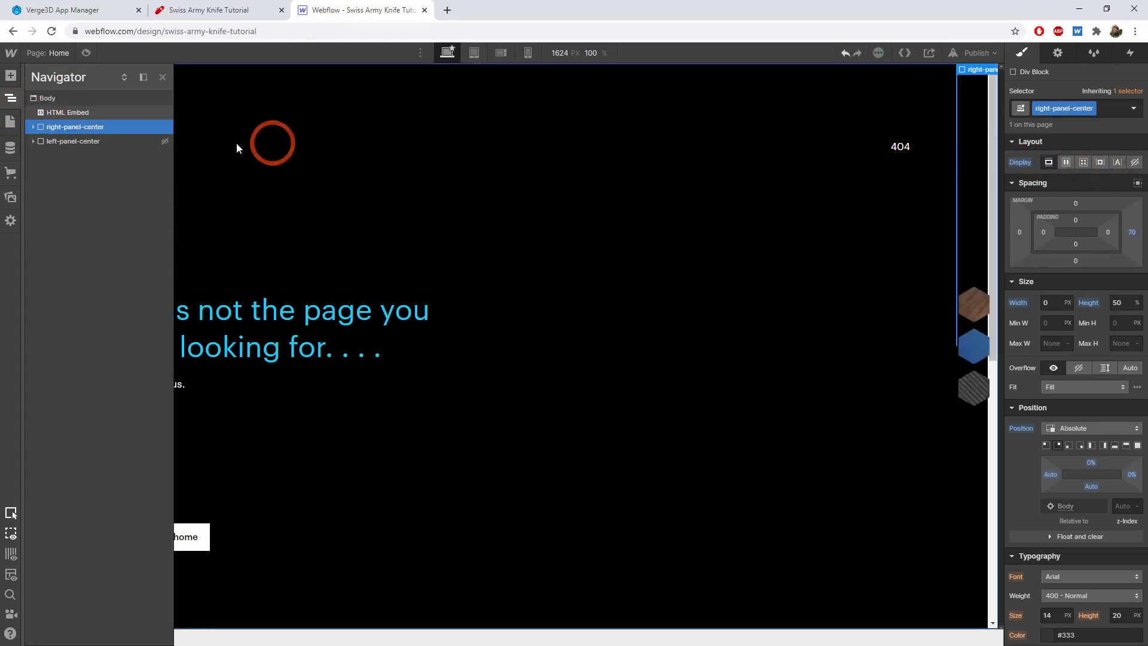
{"action": "left_click", "coordinate": [149, 142]}
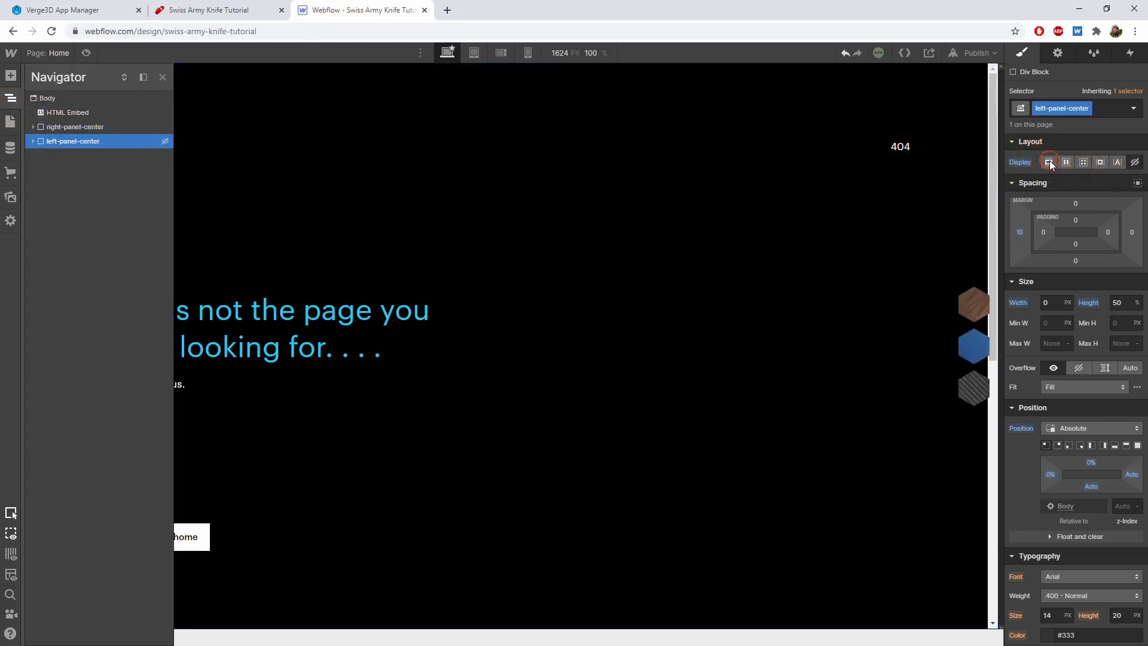
{"action": "left_click", "coordinate": [27, 191]}
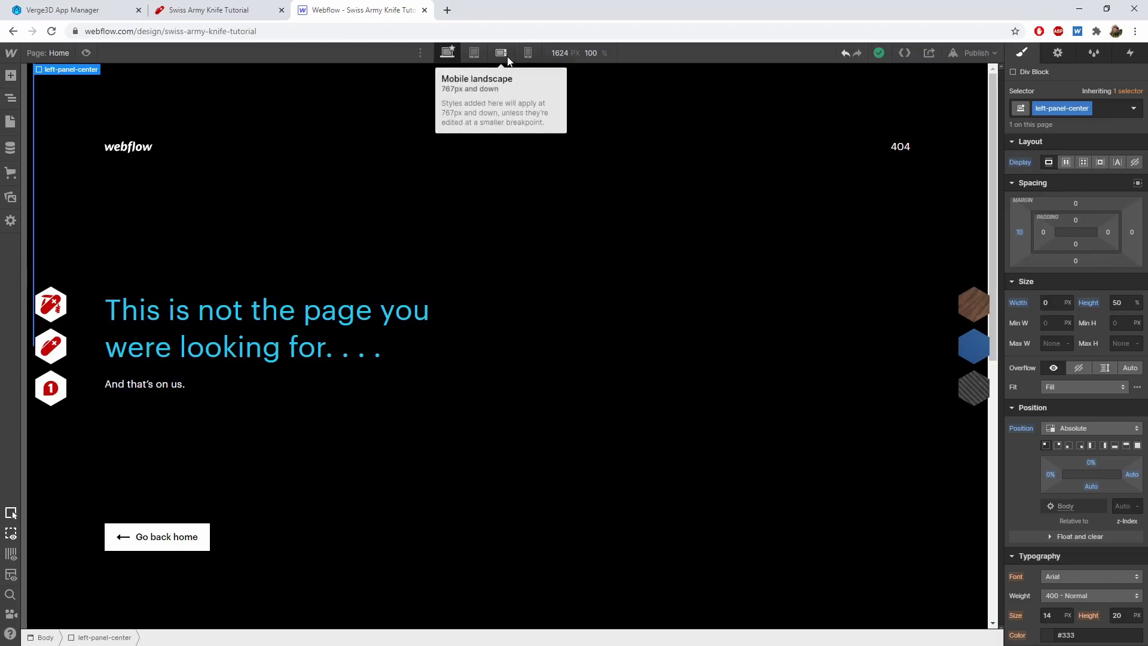
Step: Preview the page at the Tablet breakpoint, testing canvas widths from 768 to about 912 px
{"action": "left_click", "coordinate": [476, 54]}
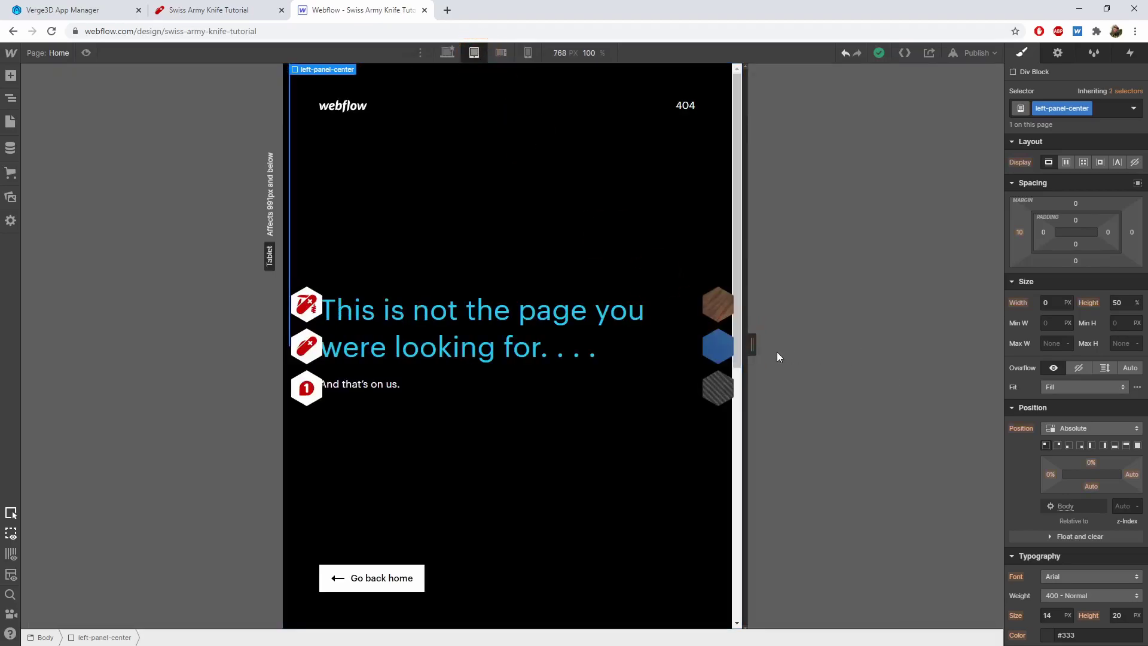
{"action": "mouse_move", "coordinate": [752, 341]}
{"action": "left_mouse_down"}
{"action": "mouse_move", "coordinate": [808, 341]}
{"action": "mouse_move", "coordinate": [761, 346]}
{"action": "left_mouse_up"}
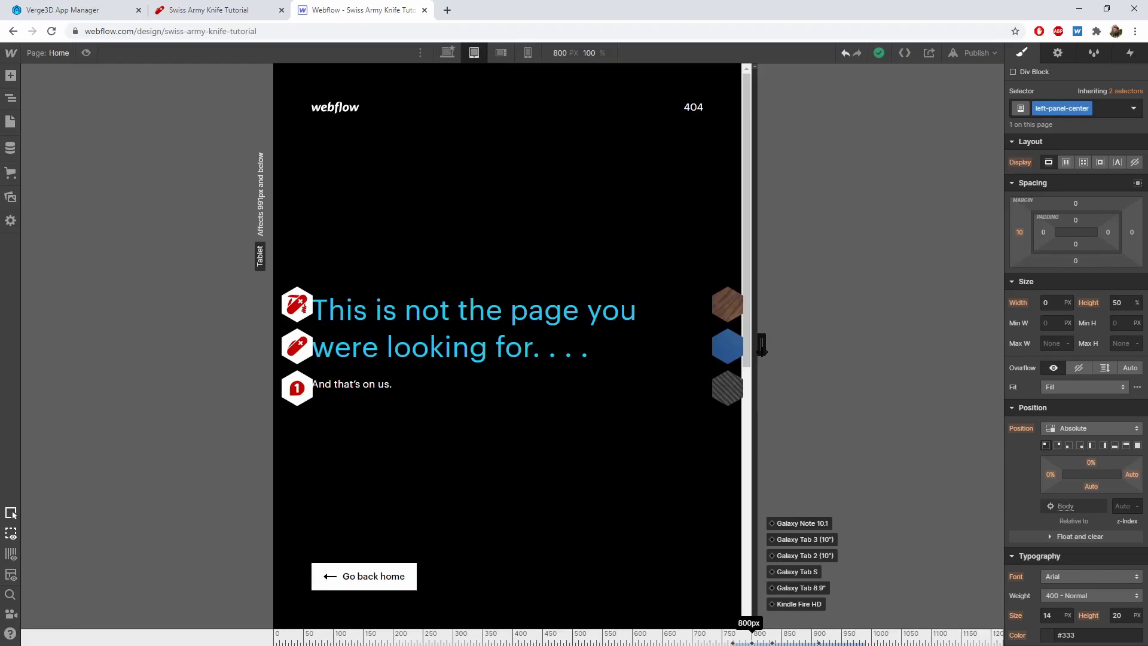
{"action": "left_click_drag", "start_coordinate": [762, 345], "coordinate": [731, 338]}
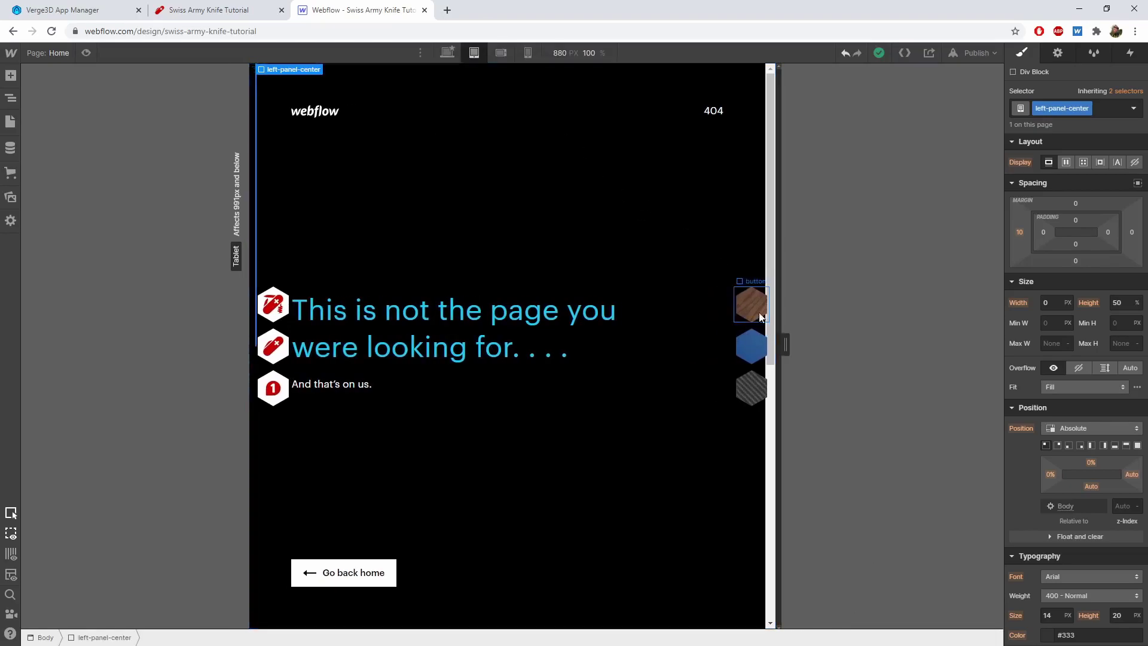
{"action": "mouse_move", "coordinate": [786, 345]}
{"action": "left_mouse_down"}
{"action": "mouse_move", "coordinate": [752, 345]}
{"action": "mouse_move", "coordinate": [764, 345]}
{"action": "left_mouse_up"}
Step: At the mobile landscape breakpoint, set the first left hexagon button's height to 50 and clear the third's width
{"action": "left_click", "coordinate": [501, 53]}
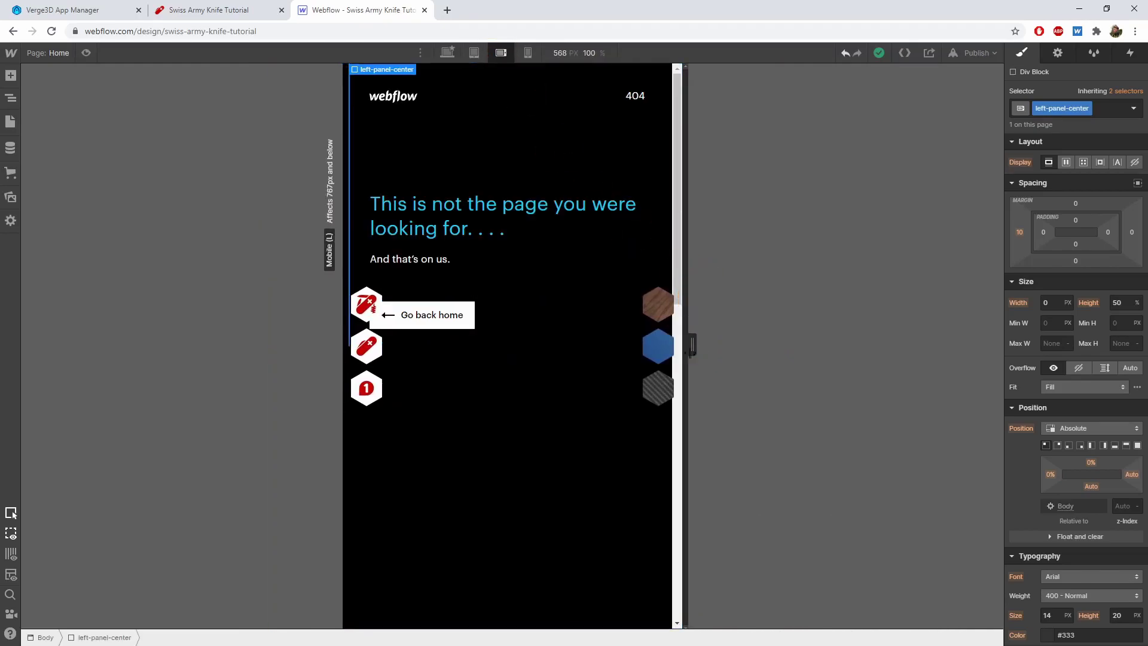
{"action": "mouse_move", "coordinate": [693, 345]}
{"action": "left_mouse_down"}
{"action": "mouse_move", "coordinate": [744, 344]}
{"action": "mouse_move", "coordinate": [649, 343]}
{"action": "mouse_move", "coordinate": [748, 344]}
{"action": "mouse_move", "coordinate": [698, 332]}
{"action": "left_mouse_up"}
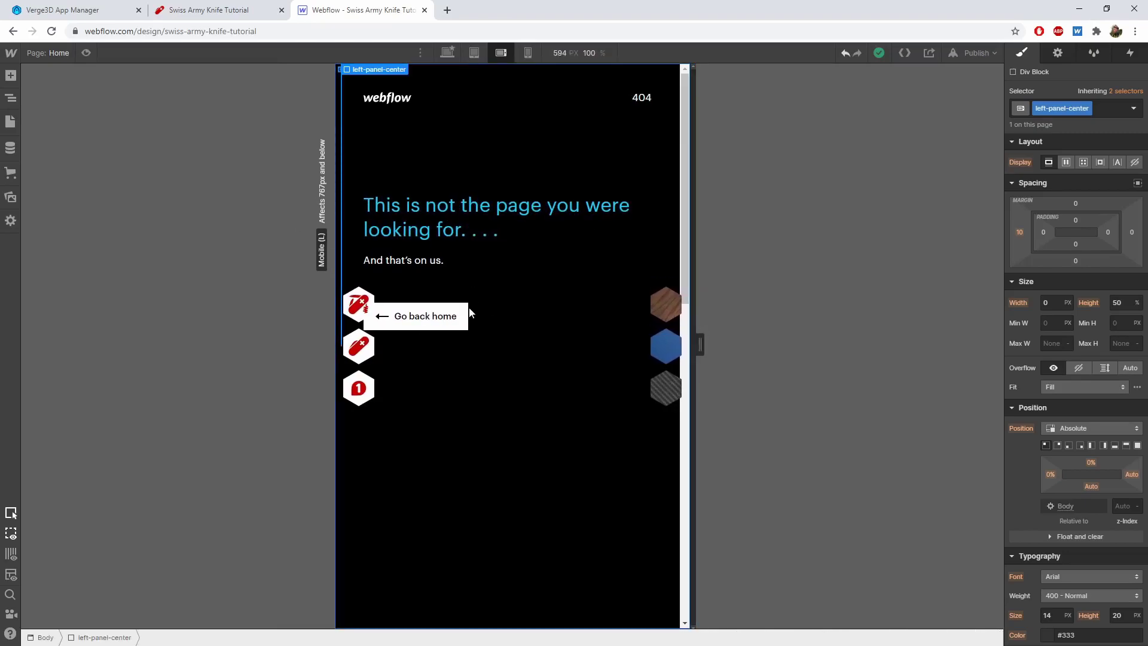
{"action": "left_click", "coordinate": [350, 308]}
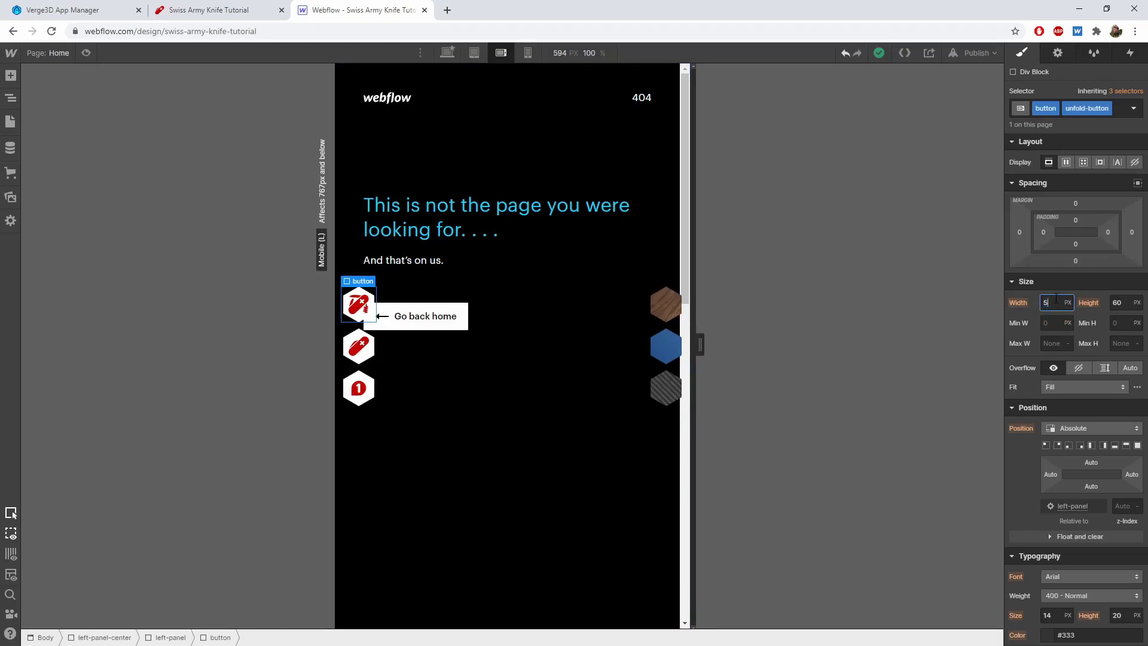
{"action": "left_click", "coordinate": [1123, 303]}
{"action": "type", "text": "50"}
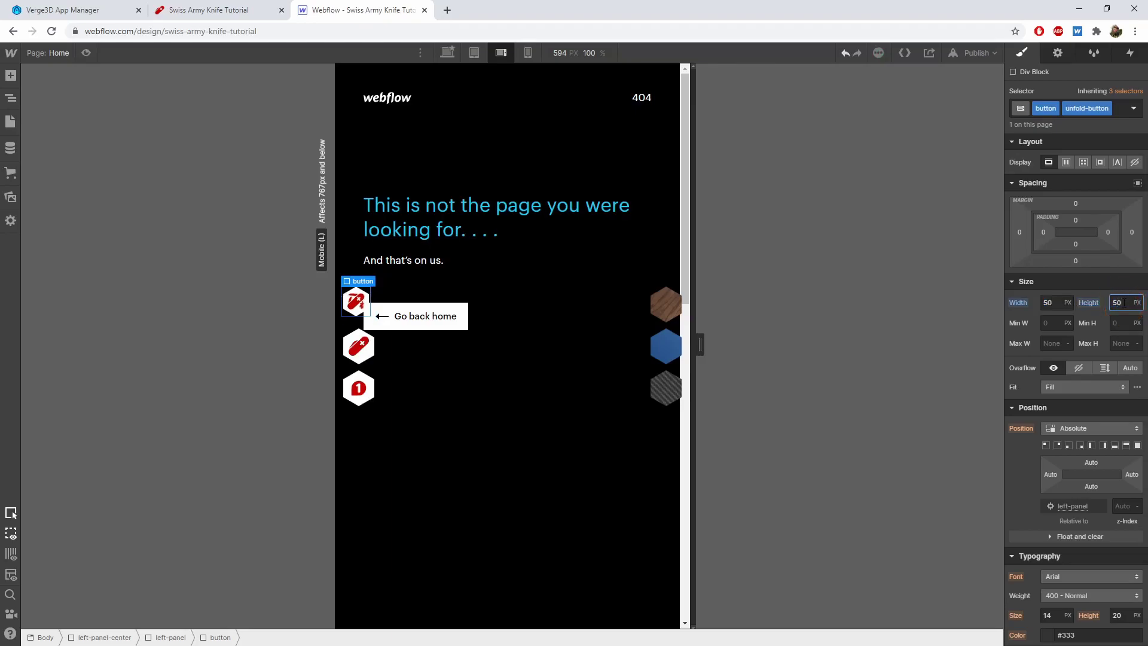
{"action": "left_click", "coordinate": [371, 355]}
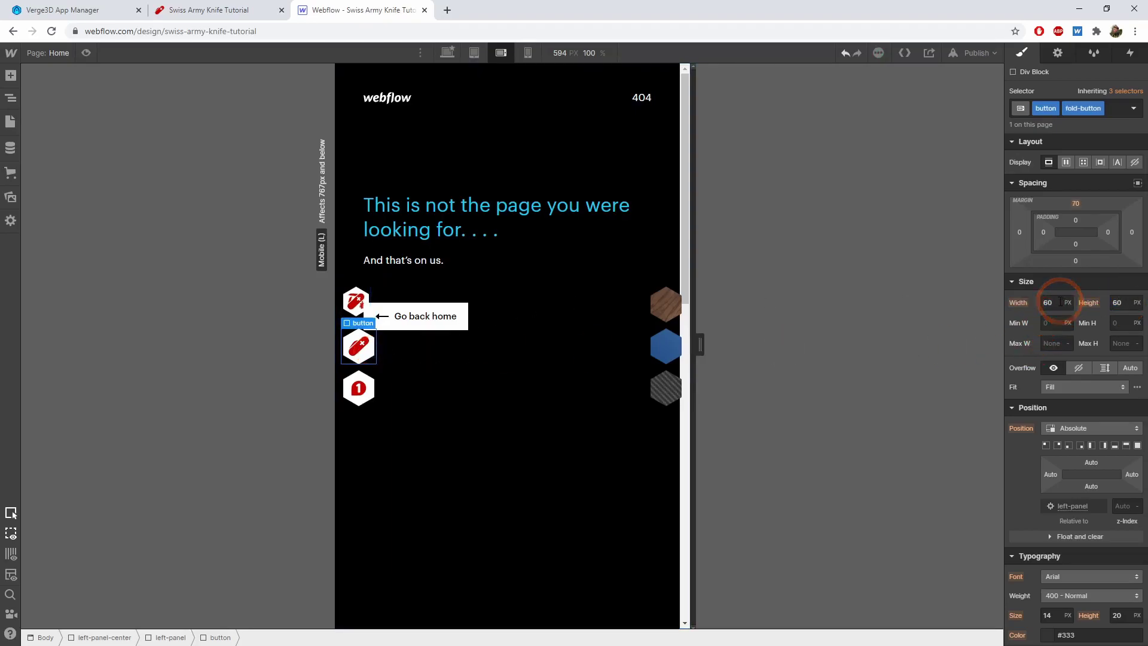
{"action": "left_click", "coordinate": [1056, 319]}
{"action": "key", "text": "BackSpace"}
Step: Set the wood and carbon hexagon buttons' heights to 50 px
{"action": "left_click", "coordinate": [664, 304]}
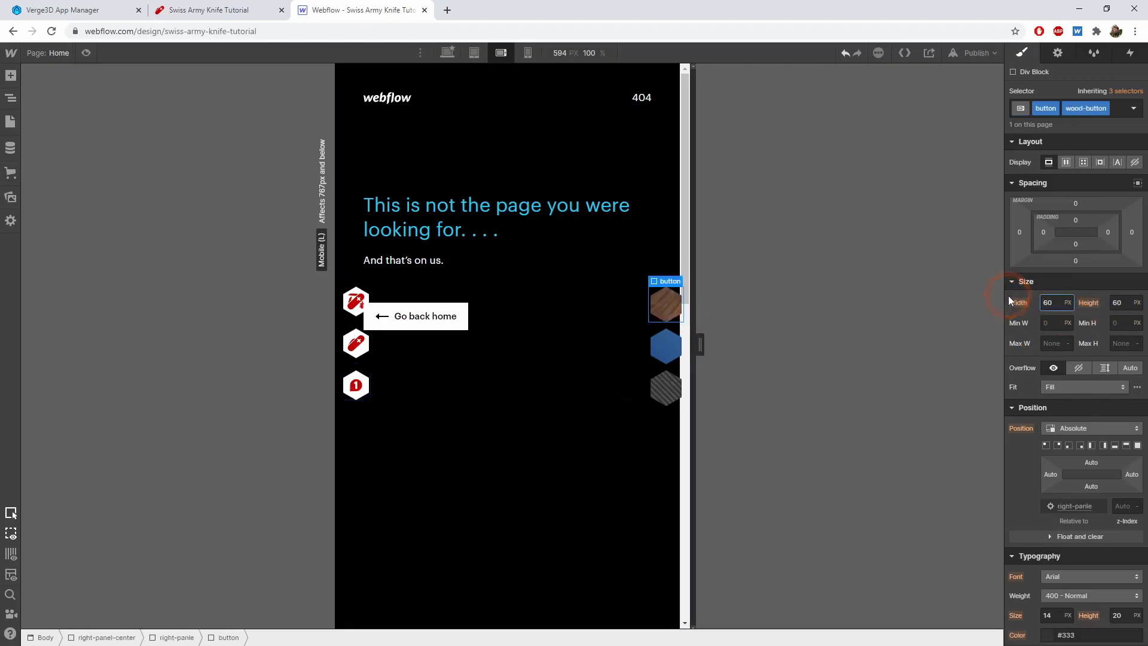
{"action": "left_click", "coordinate": [1116, 302]}
{"action": "type", "text": "50"}
{"action": "left_click", "coordinate": [671, 374]}
{"action": "left_click", "coordinate": [1110, 303]}
{"action": "type", "text": "50"}
{"action": "left_click", "coordinate": [1005, 305]}
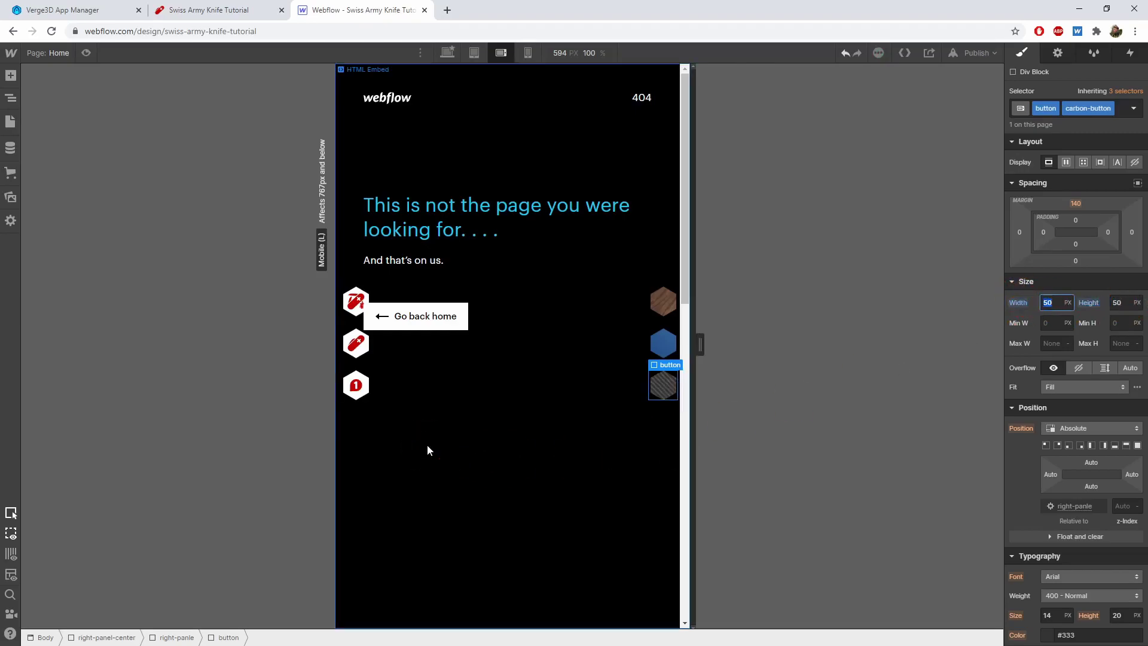
Step: Check the mobile portrait layout at about 360 px wide, then return to mobile landscape
{"action": "left_click", "coordinate": [528, 53]}
{"action": "mouse_move", "coordinate": [687, 339]}
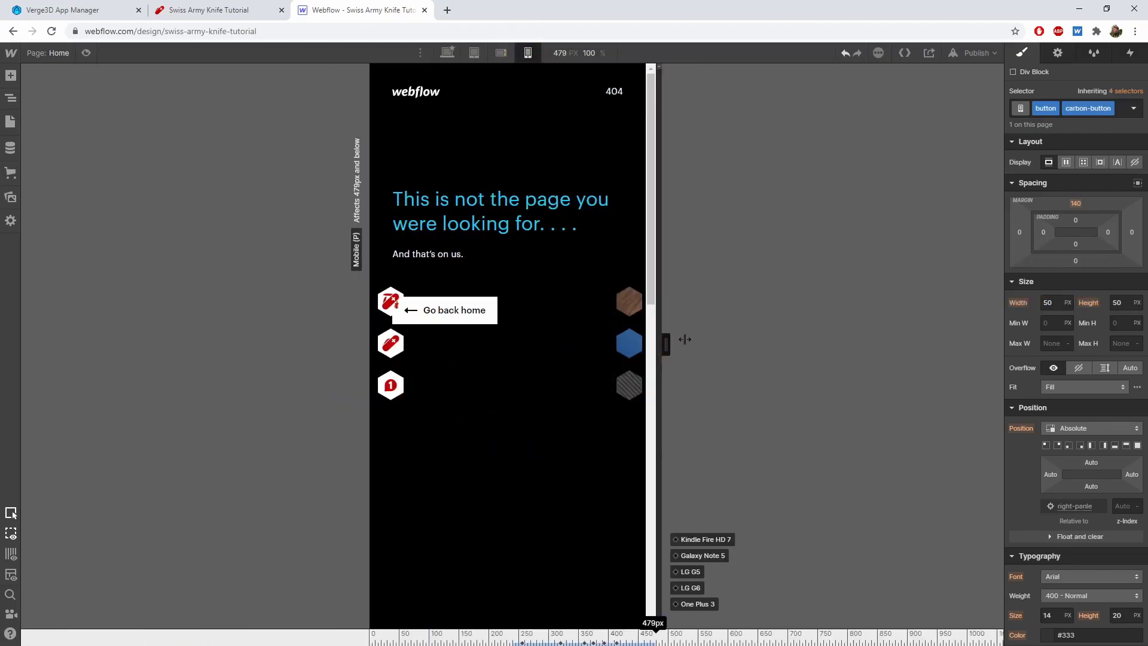
{"action": "mouse_move", "coordinate": [662, 341]}
{"action": "left_mouse_down"}
{"action": "mouse_move", "coordinate": [614, 335]}
{"action": "mouse_move", "coordinate": [650, 341]}
{"action": "left_mouse_up"}
{"action": "left_click", "coordinate": [497, 53]}
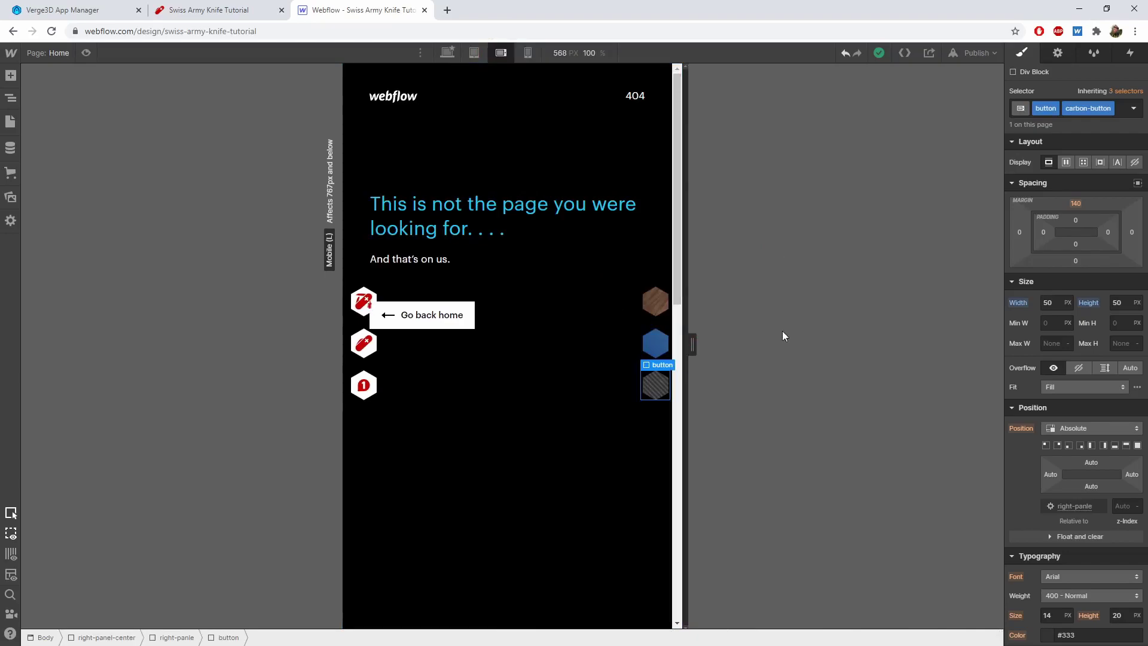
Step: Set the left panel's red knife button top margin to 50 and the third button's to 120 px
{"action": "left_click", "coordinate": [367, 357]}
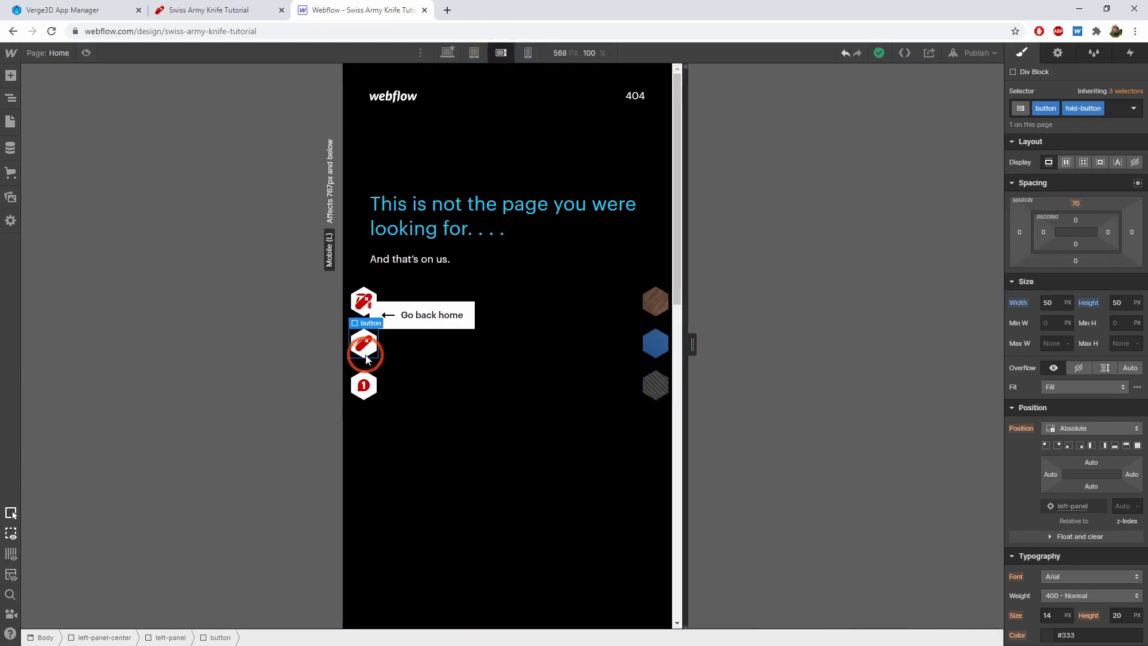
{"action": "left_click", "coordinate": [1076, 205]}
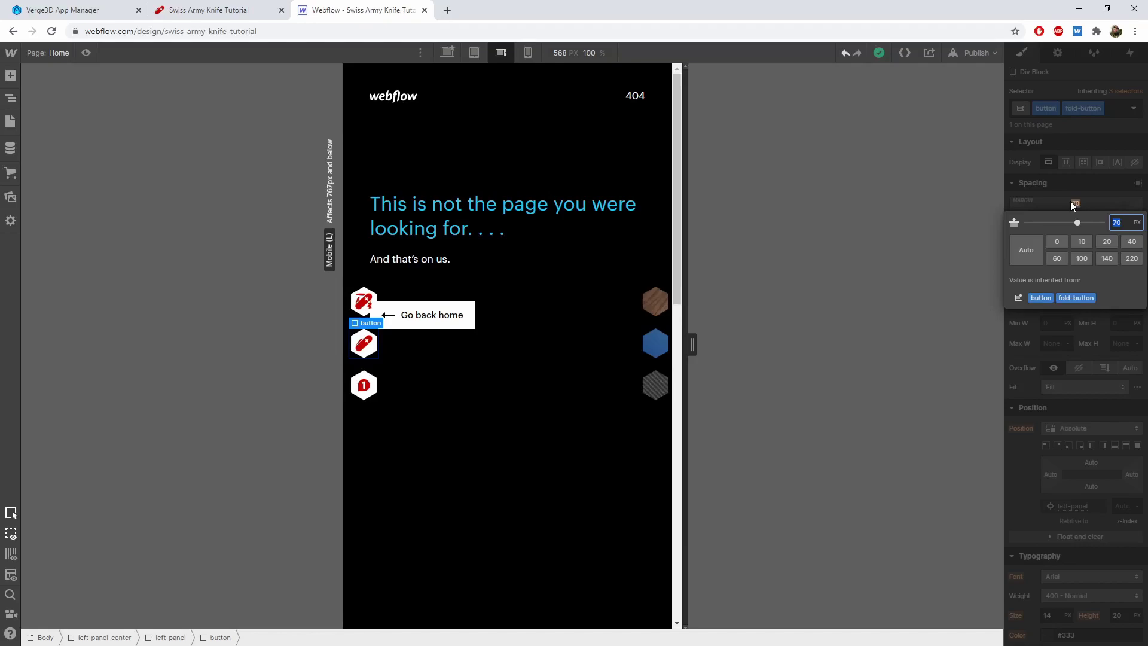
{"action": "type", "text": "50"}
{"action": "key", "text": "Return"}
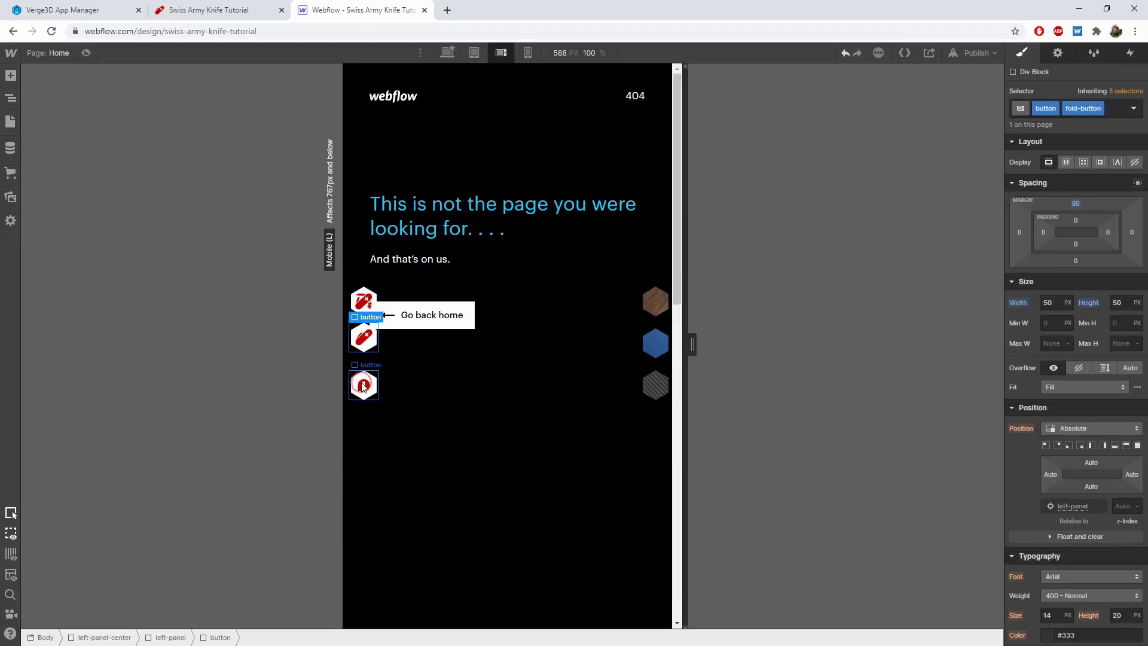
{"action": "left_click", "coordinate": [363, 387]}
{"action": "left_click", "coordinate": [1075, 220]}
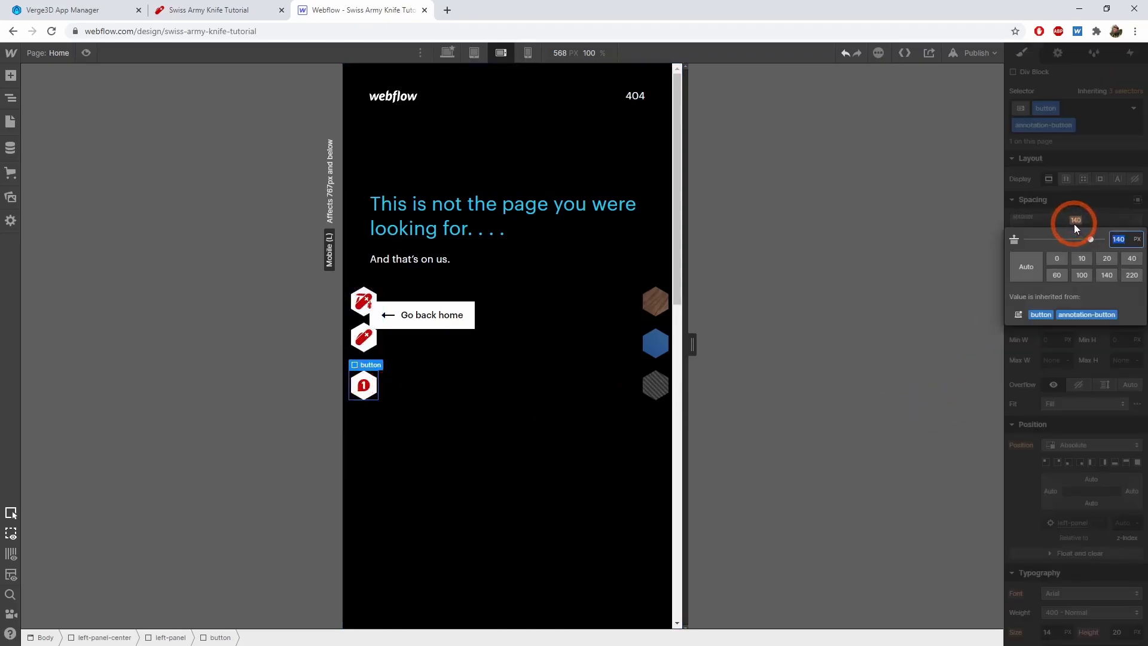
{"action": "type", "text": "120"}
{"action": "key", "text": "Return"}
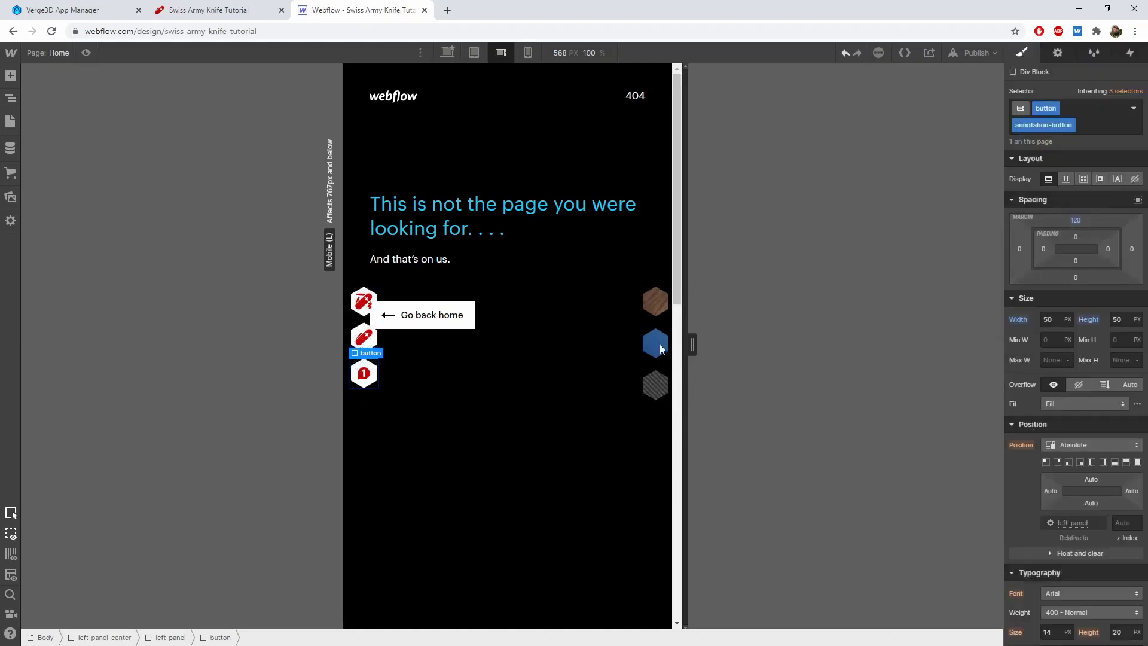
Step: Set the right panel's blue hex button top margin to 60 and reduce the carbon button's from 140
{"action": "left_click", "coordinate": [655, 301]}
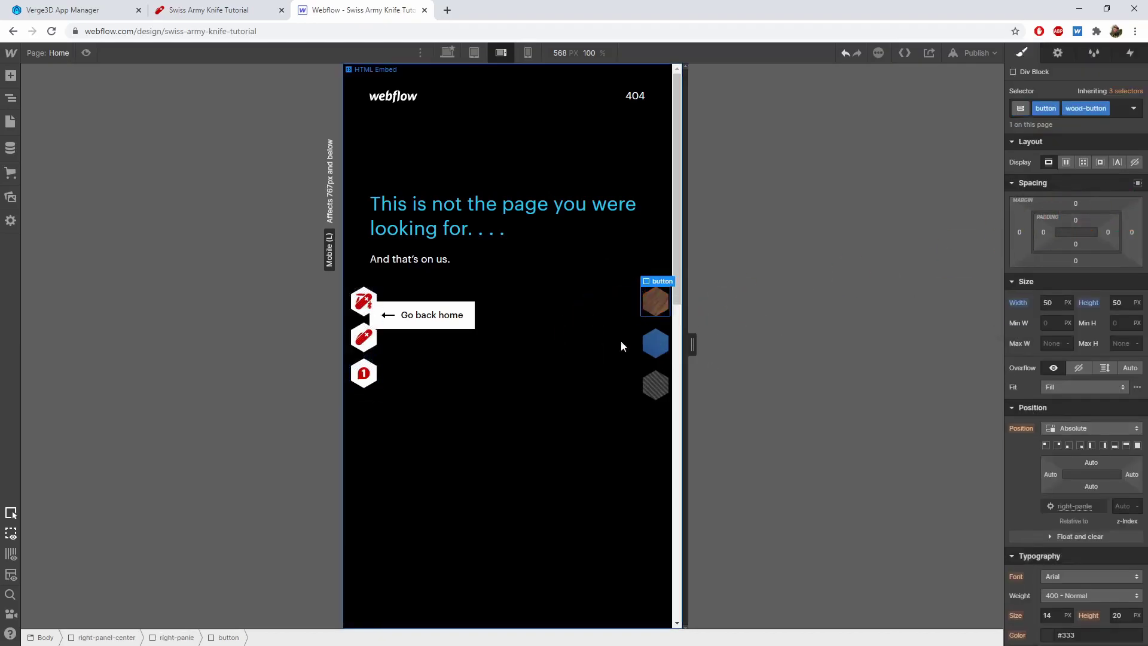
{"action": "left_click", "coordinate": [655, 342]}
{"action": "left_click", "coordinate": [1078, 204]}
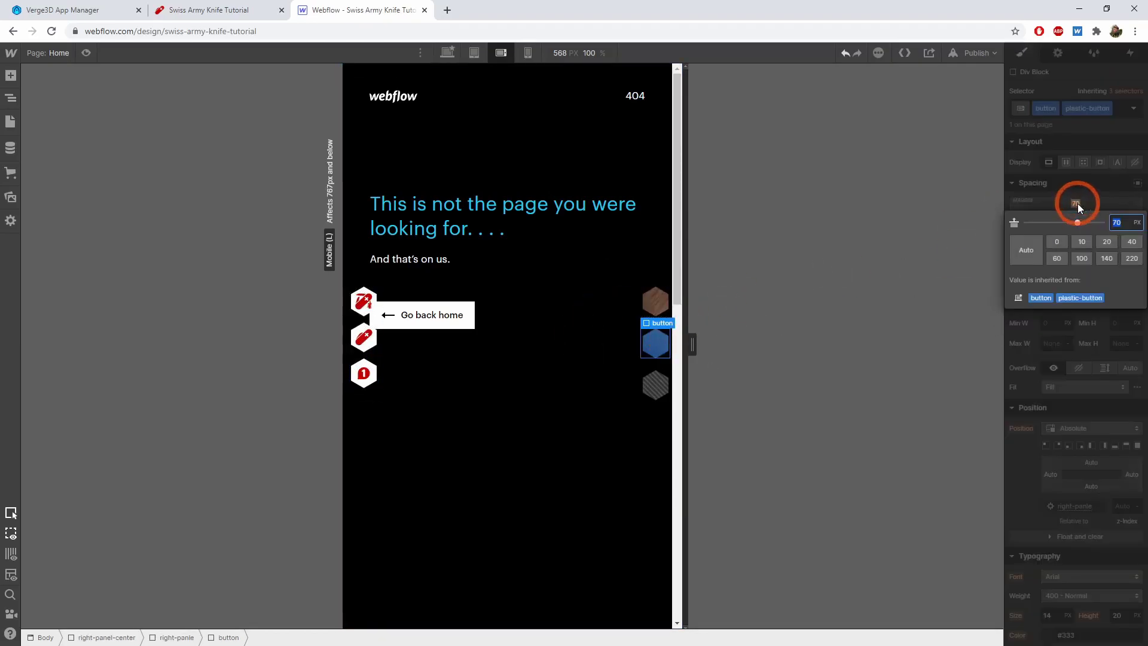
{"action": "type", "text": "60"}
{"action": "key", "text": "Return"}
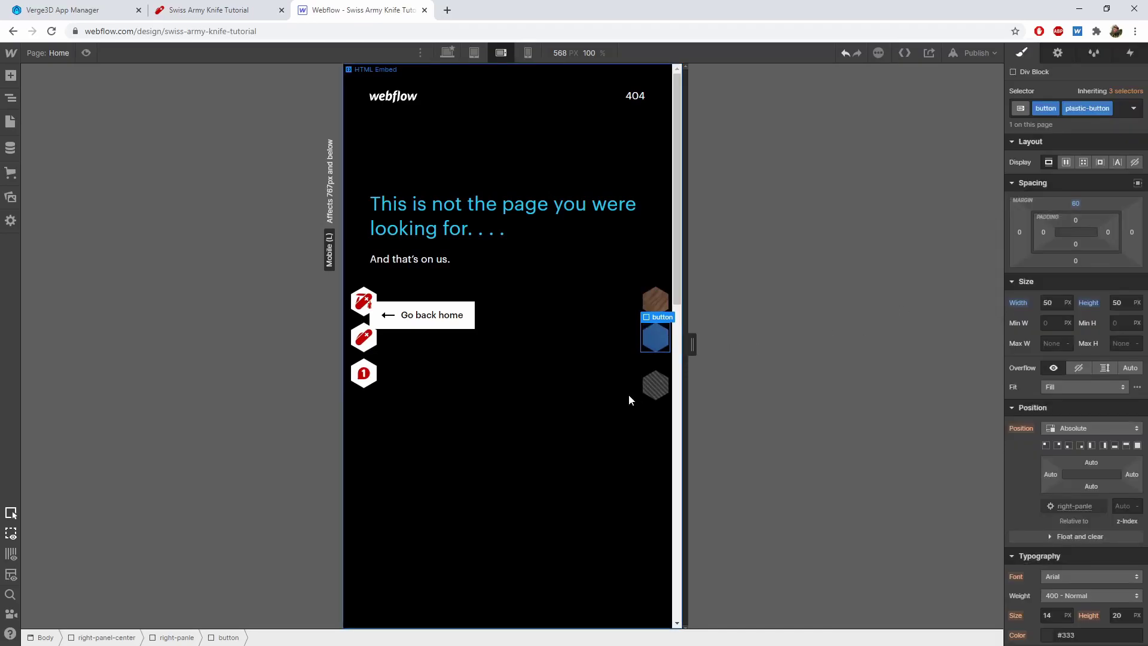
{"action": "left_click", "coordinate": [650, 390]}
{"action": "mouse_move", "coordinate": [1076, 203]}
{"action": "left_mouse_down"}
{"action": "mouse_move", "coordinate": [1079, 188]}
{"action": "mouse_move", "coordinate": [1080, 206]}
{"action": "left_mouse_up"}
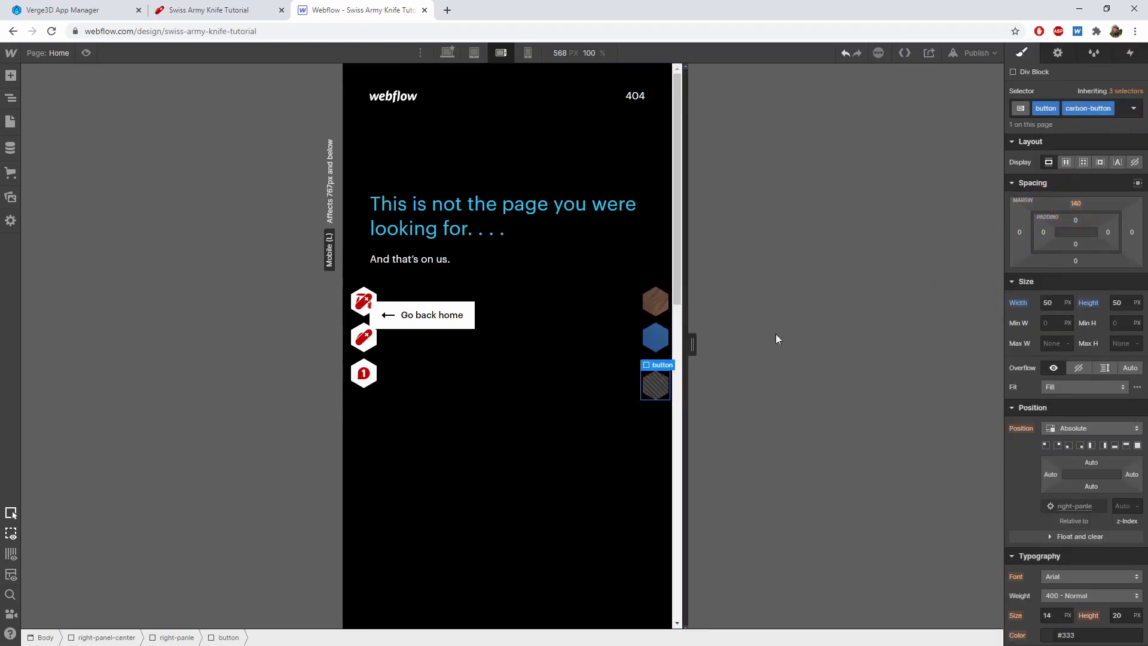
{"action": "left_click", "coordinate": [1077, 203]}
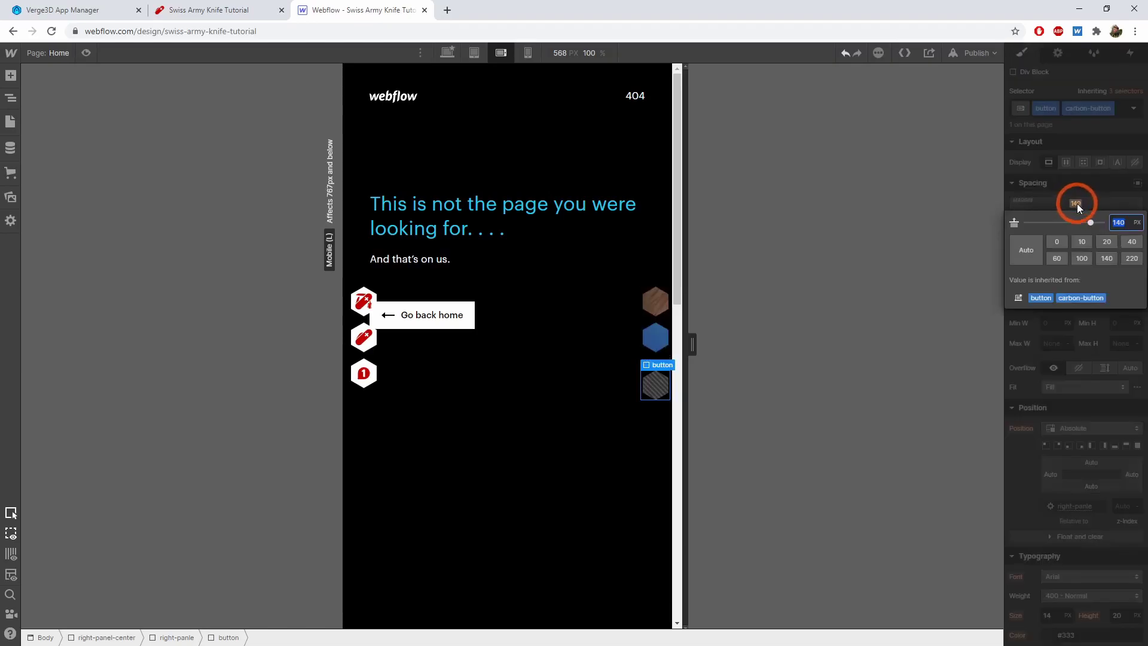
{"action": "type", "text": "12"}
{"action": "key", "text": "Return"}
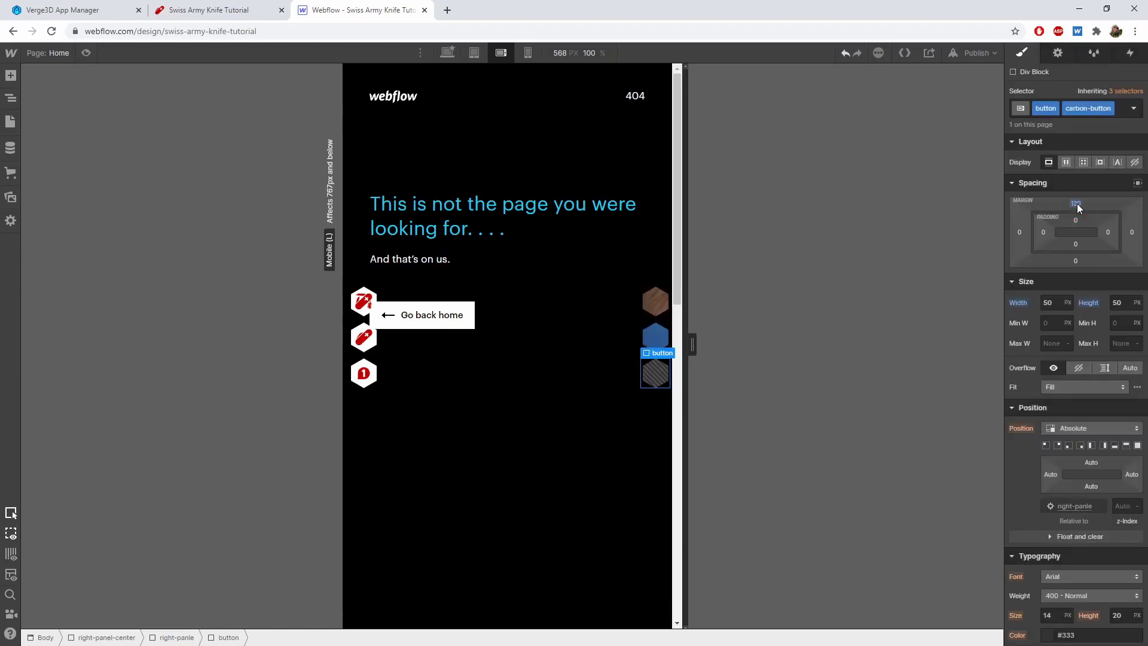
{"action": "left_click", "coordinate": [553, 199]}
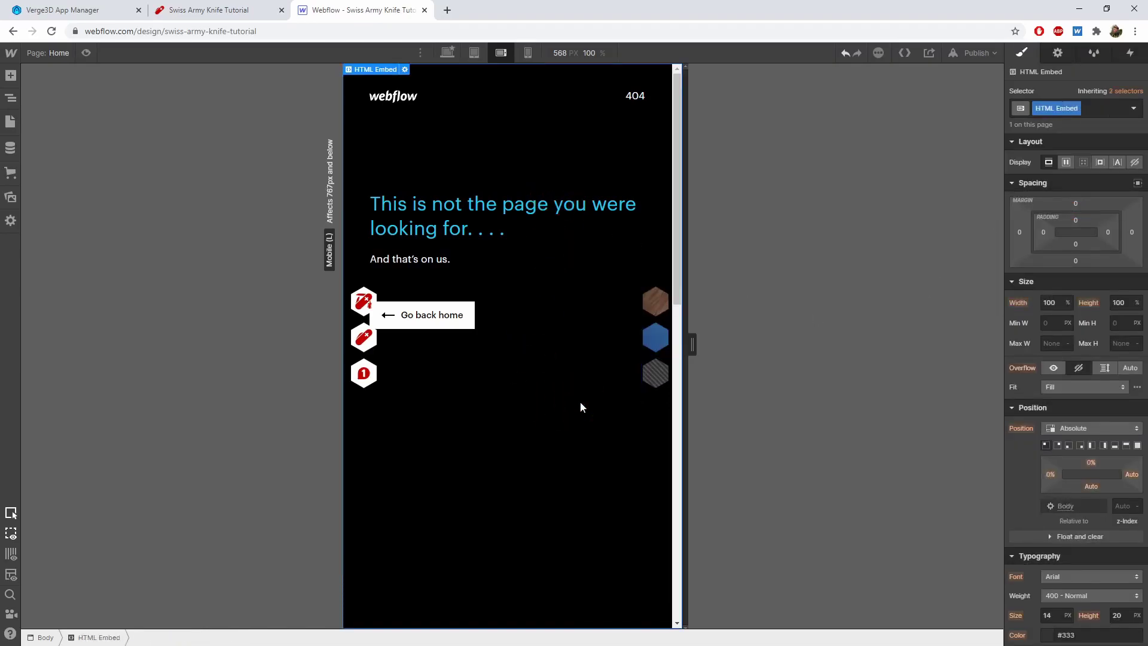
{"action": "left_click", "coordinate": [10, 98]}
Step: Set the Height of both right-panle and left-panel to 170 px
{"action": "left_click", "coordinate": [69, 141]}
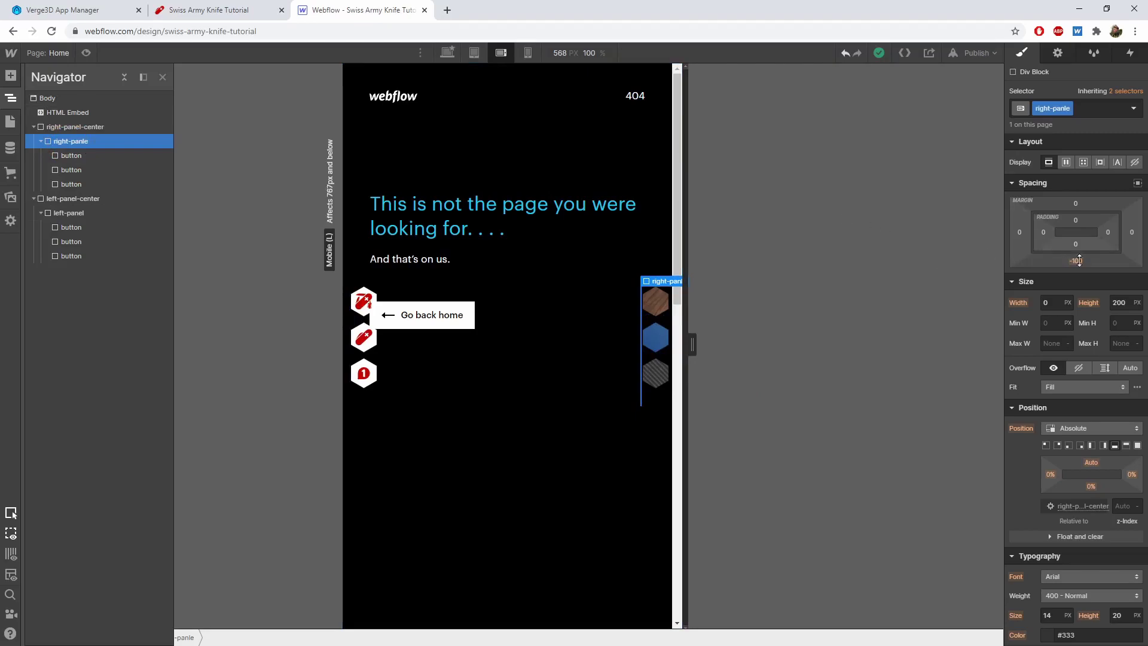
{"action": "left_click", "coordinate": [1119, 303]}
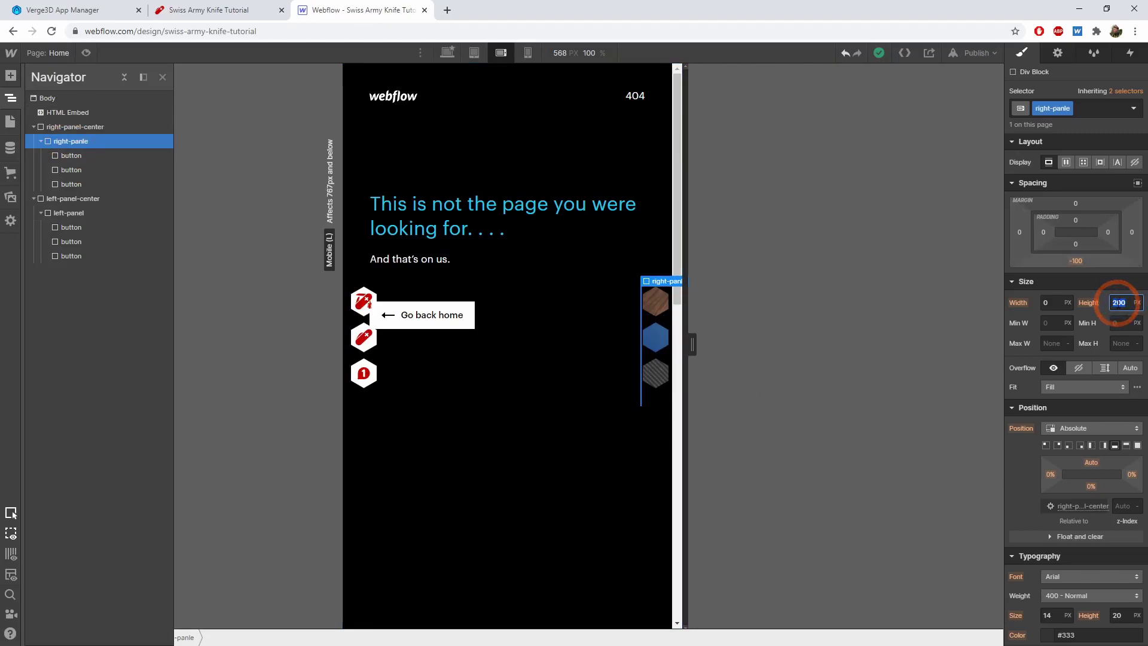
{"action": "type", "text": "180"}
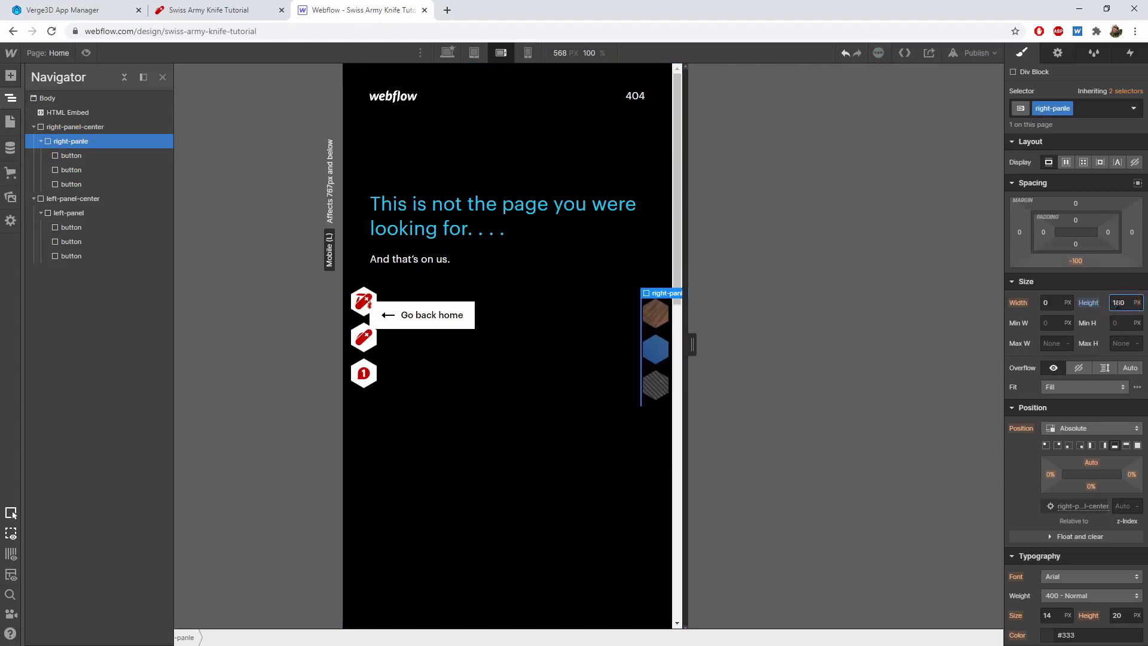
{"action": "left_click", "coordinate": [1124, 302]}
{"action": "type", "text": "170"}
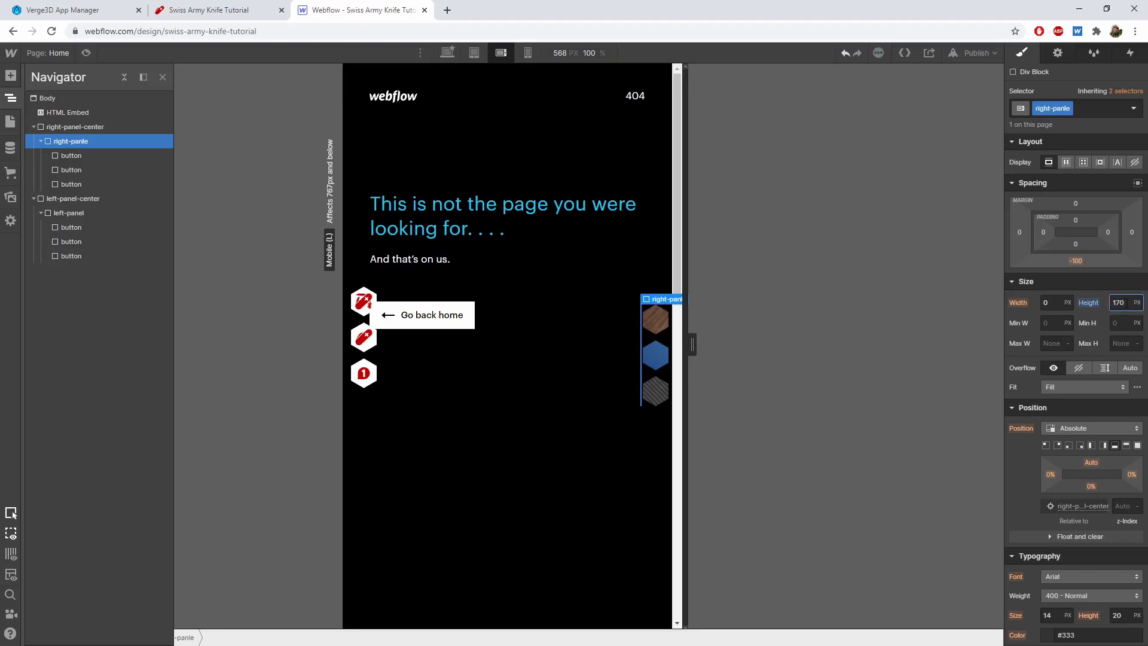
{"action": "left_click", "coordinate": [97, 213]}
{"action": "left_click", "coordinate": [1120, 303]}
{"action": "type", "text": "170"}
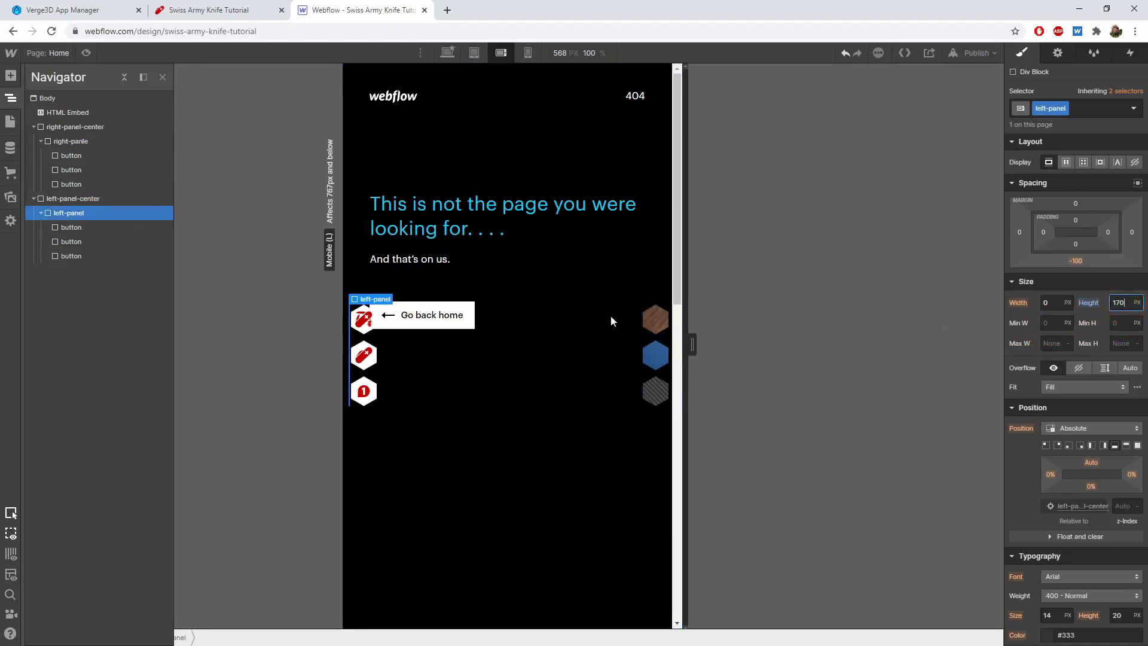
{"action": "left_click", "coordinate": [76, 144]}
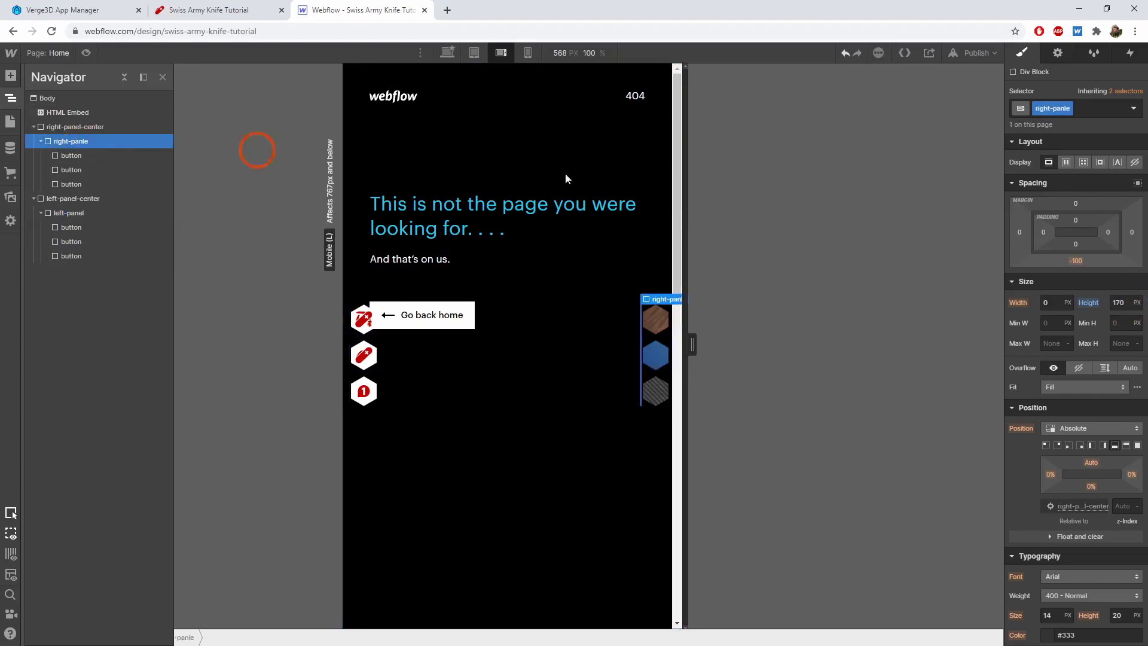
Step: Give right-panle and left-panel each a -85 px bottom margin
{"action": "left_click", "coordinate": [1075, 261]}
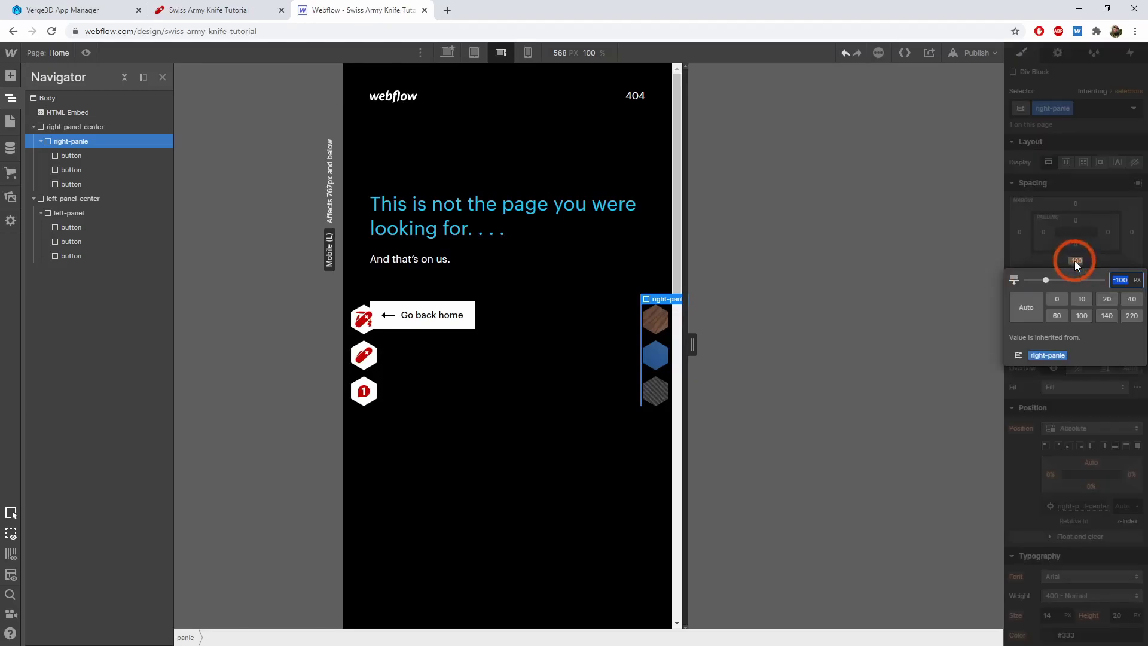
{"action": "left_click", "coordinate": [1096, 293]}
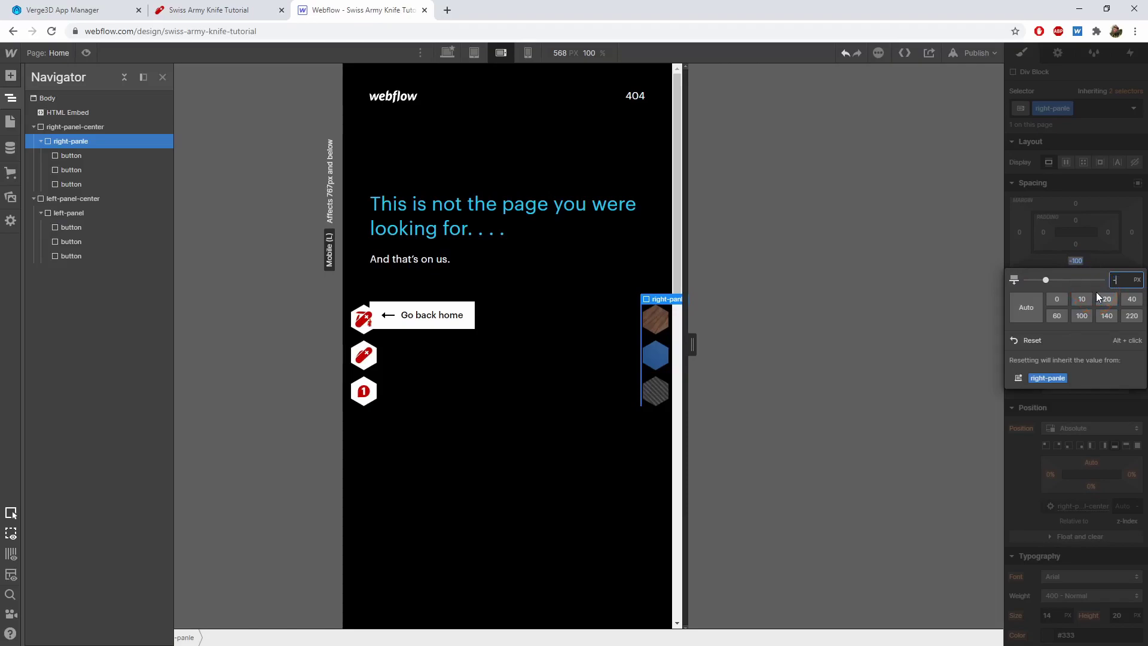
{"action": "type", "text": "-85"}
{"action": "key", "text": "Return"}
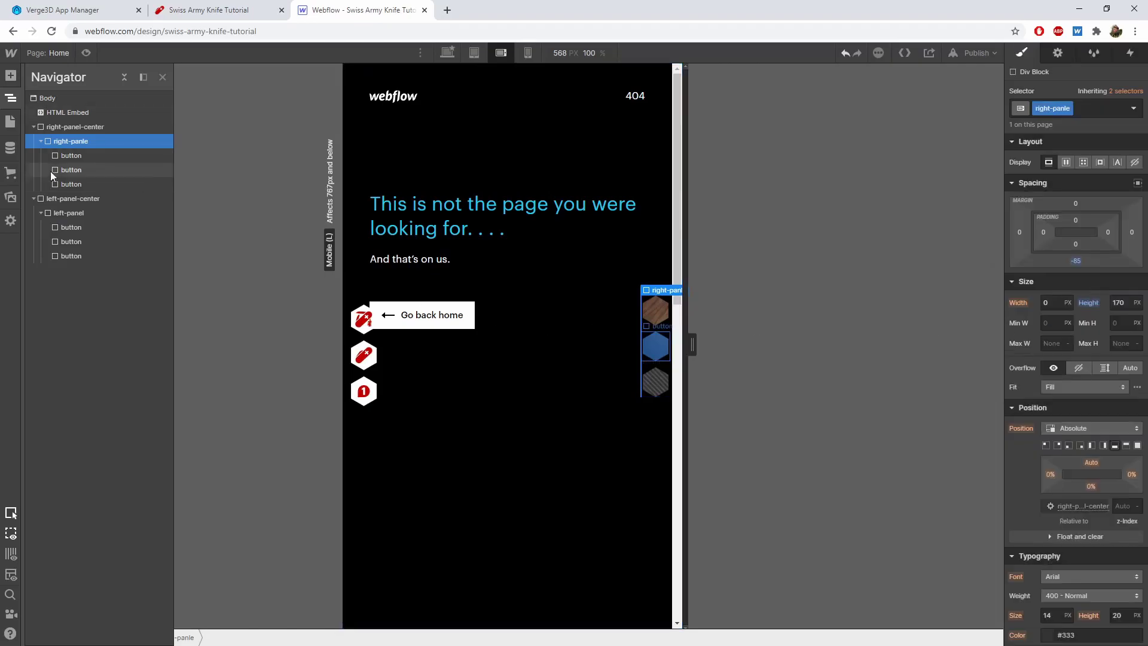
{"action": "left_click", "coordinate": [76, 214]}
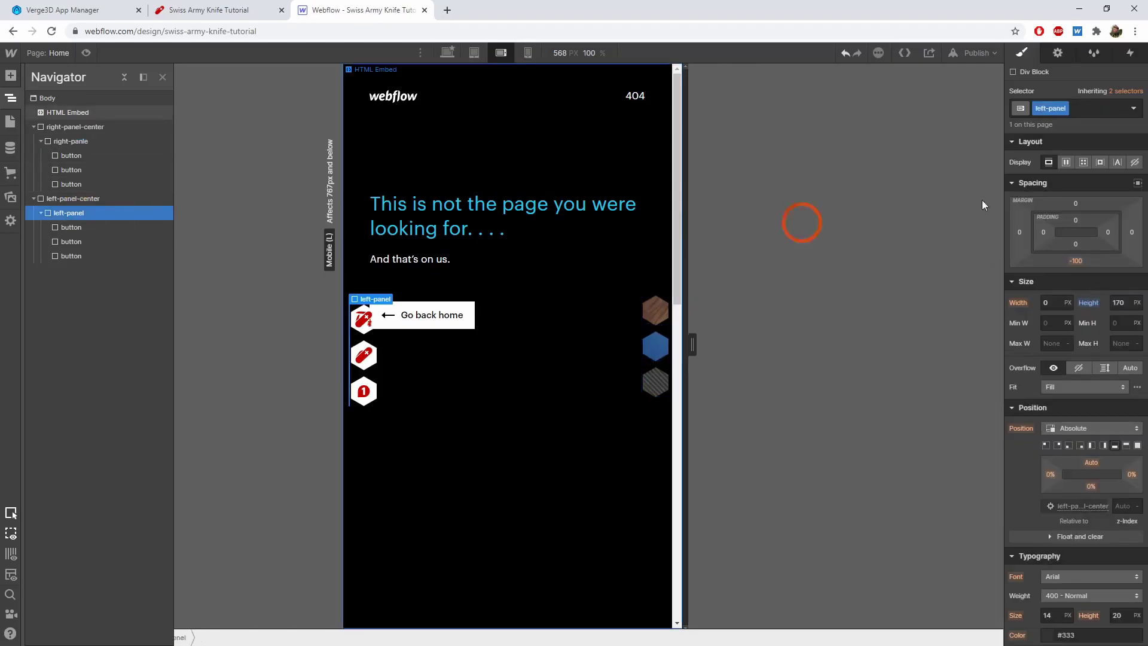
{"action": "left_click", "coordinate": [1079, 261]}
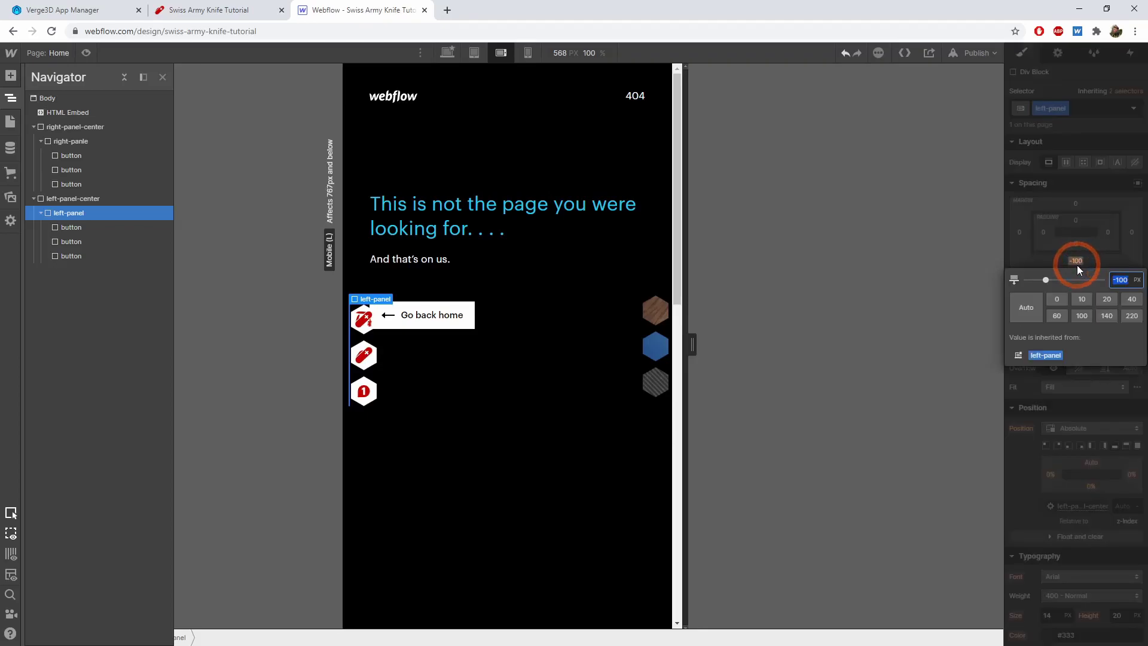
{"action": "type", "text": "-85"}
{"action": "key", "text": "Return"}
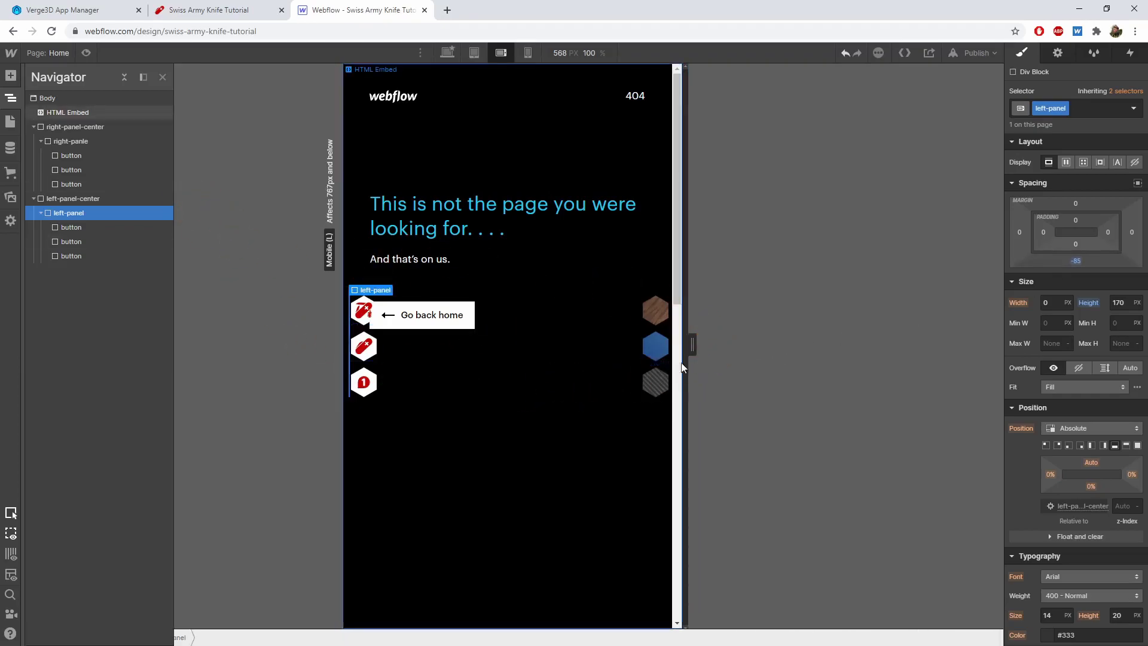
Step: Switch to the Mobile Portrait breakpoint and widen the canvas to 452 px
{"action": "mouse_move", "coordinate": [691, 346]}
{"action": "left_mouse_down"}
{"action": "mouse_move", "coordinate": [730, 341]}
{"action": "mouse_move", "coordinate": [697, 345]}
{"action": "left_mouse_up"}
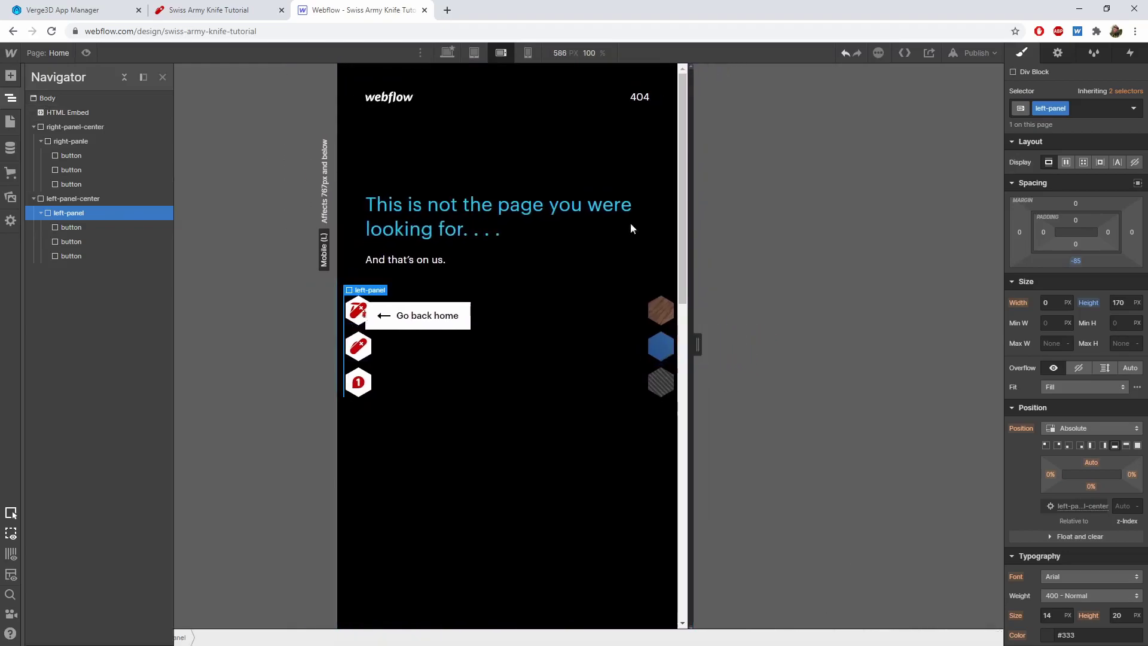
{"action": "left_click", "coordinate": [527, 54]}
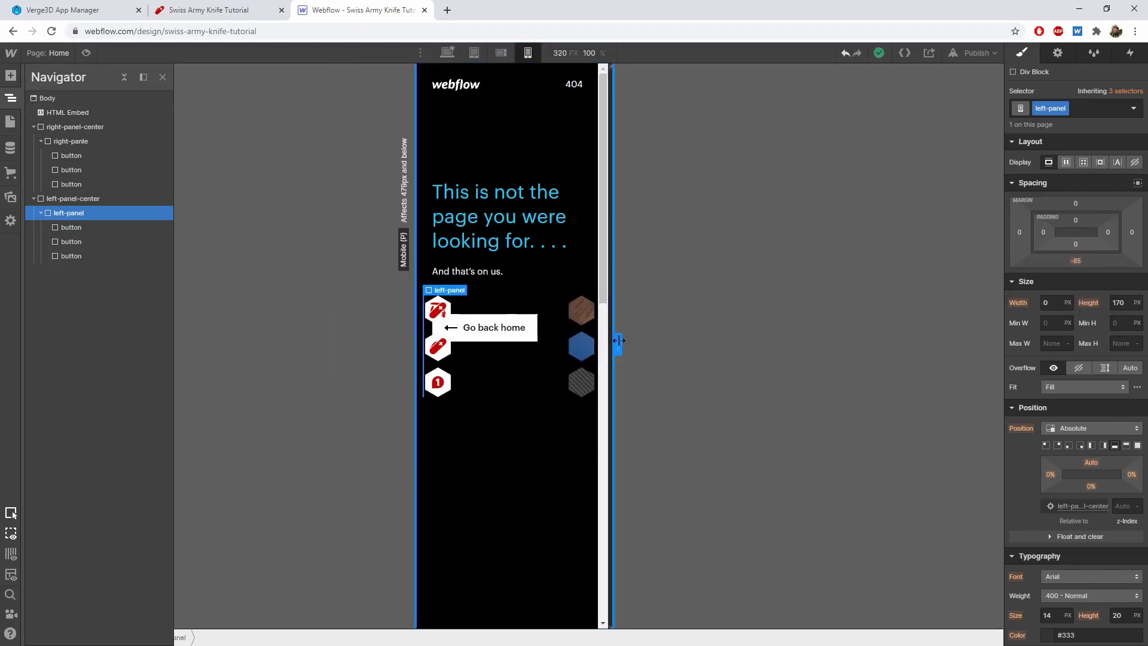
{"action": "left_click_drag", "start_coordinate": [617, 345], "coordinate": [658, 345]}
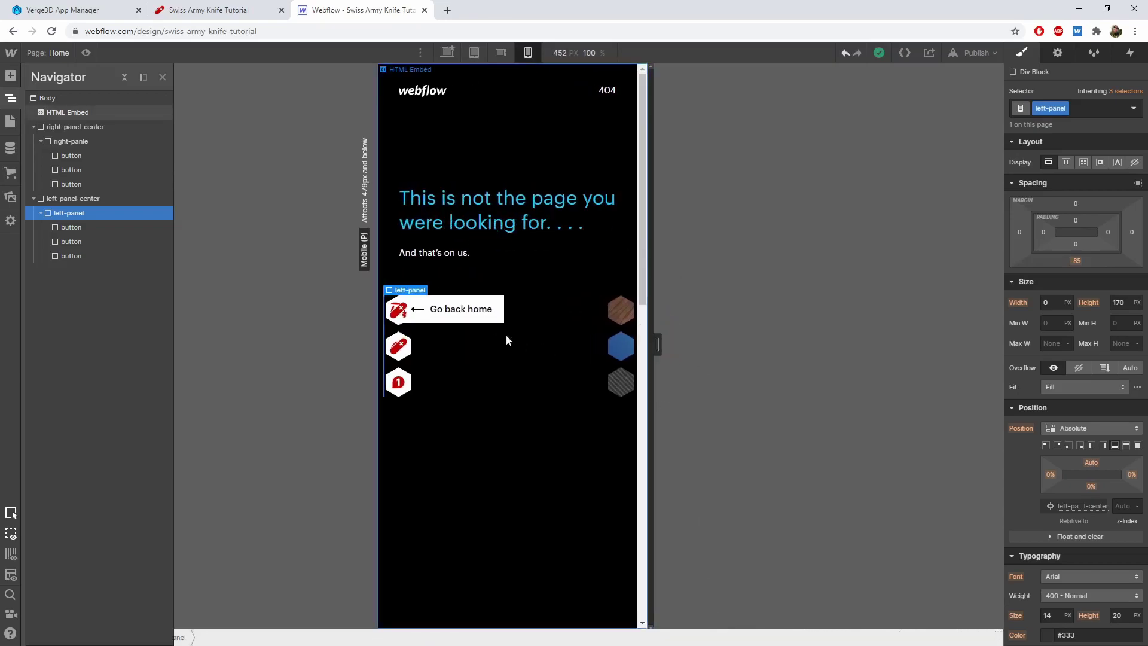
{"action": "left_click", "coordinate": [62, 125]}
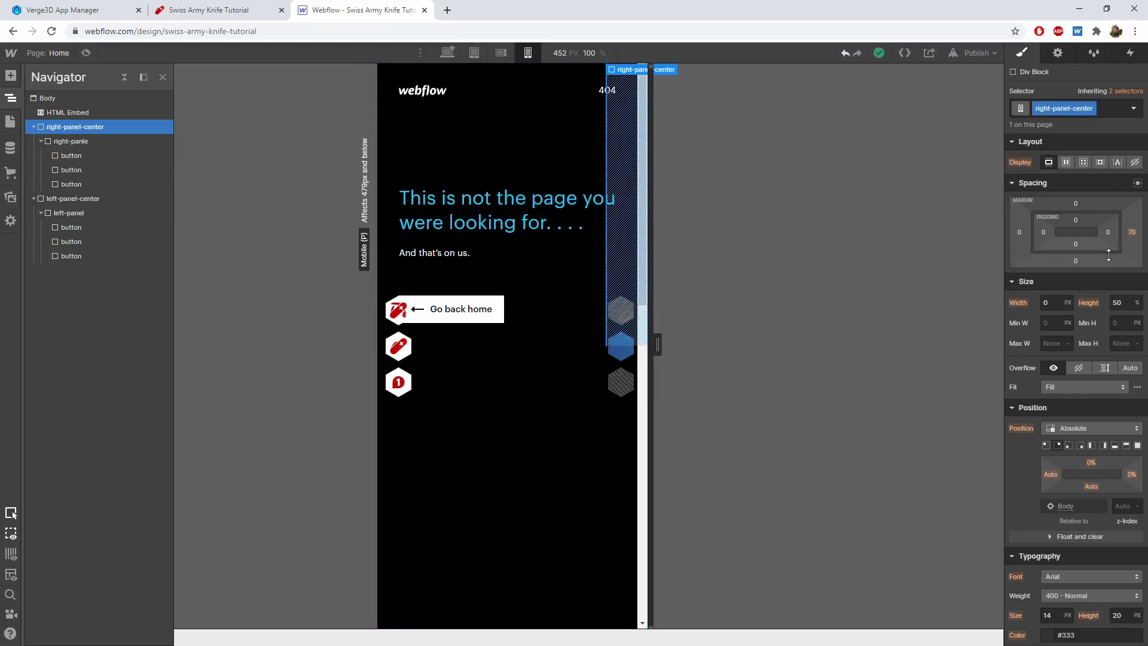
Step: Clear right-panel-center's right margin and size it to 50% width by 50 px height
{"action": "left_click", "coordinate": [1133, 235]}
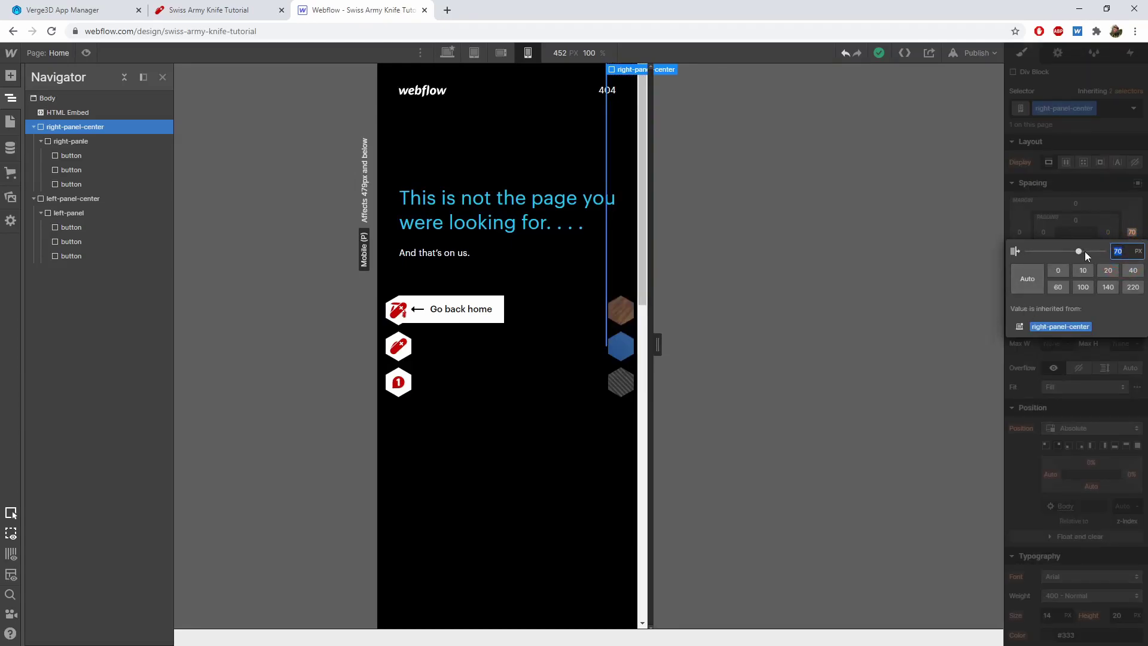
{"action": "type", "text": "0"}
{"action": "key", "text": "Return"}
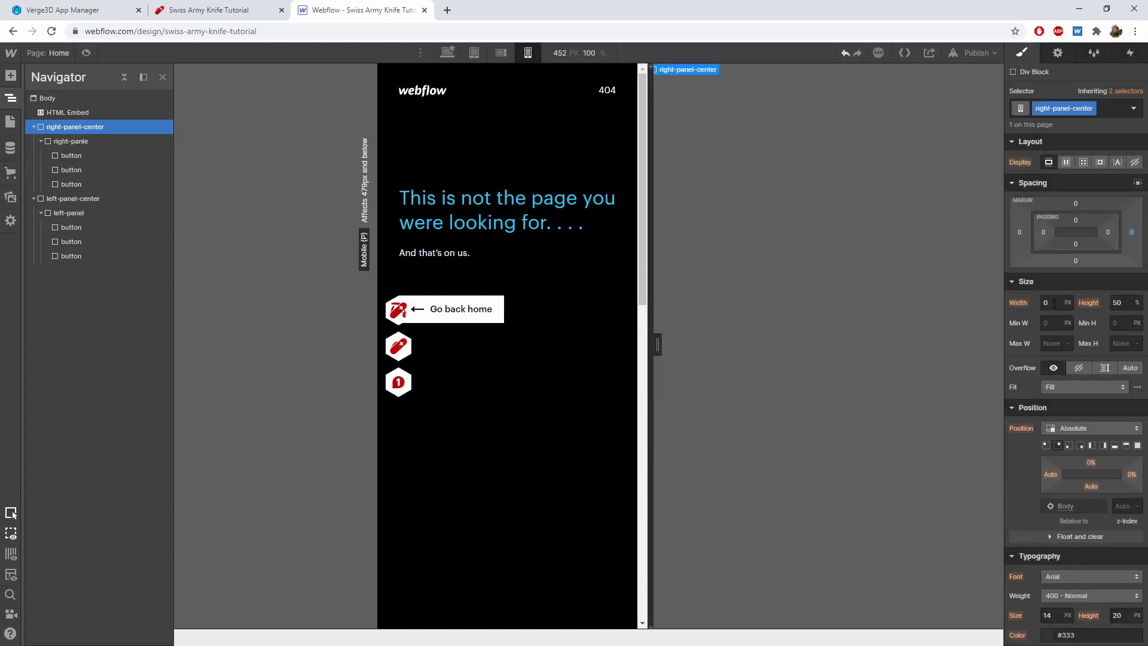
{"action": "left_click", "coordinate": [1055, 303]}
{"action": "type", "text": "50%"}
{"action": "key", "text": "Return"}
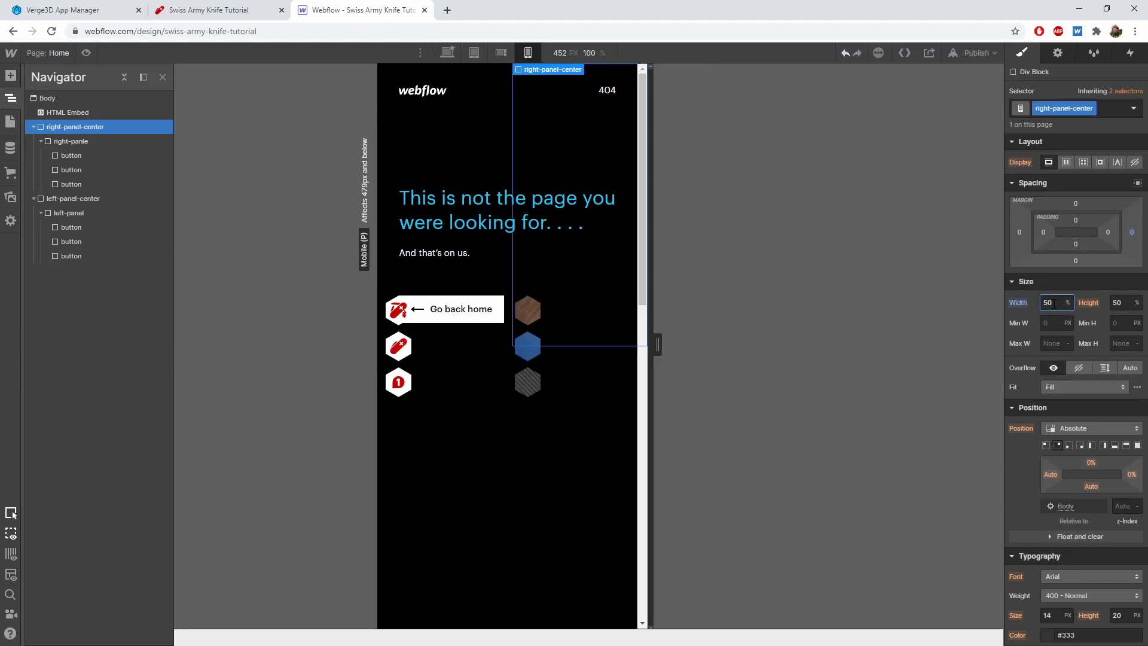
{"action": "left_click", "coordinate": [1119, 302]}
{"action": "type", "text": "0"}
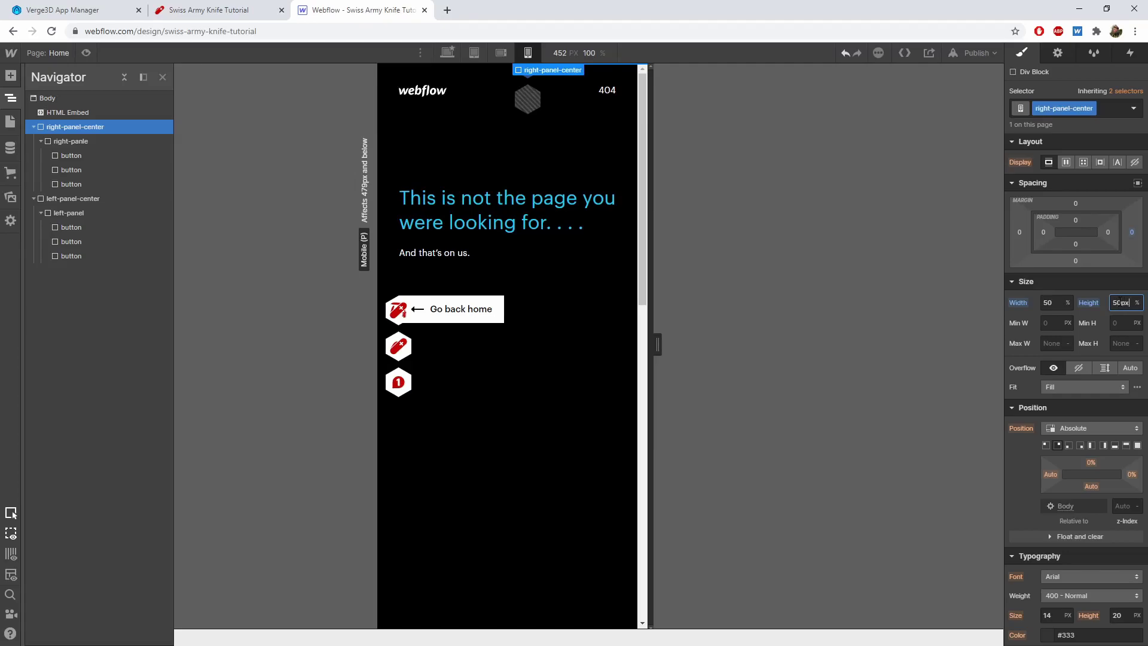
{"action": "key", "text": "Return"}
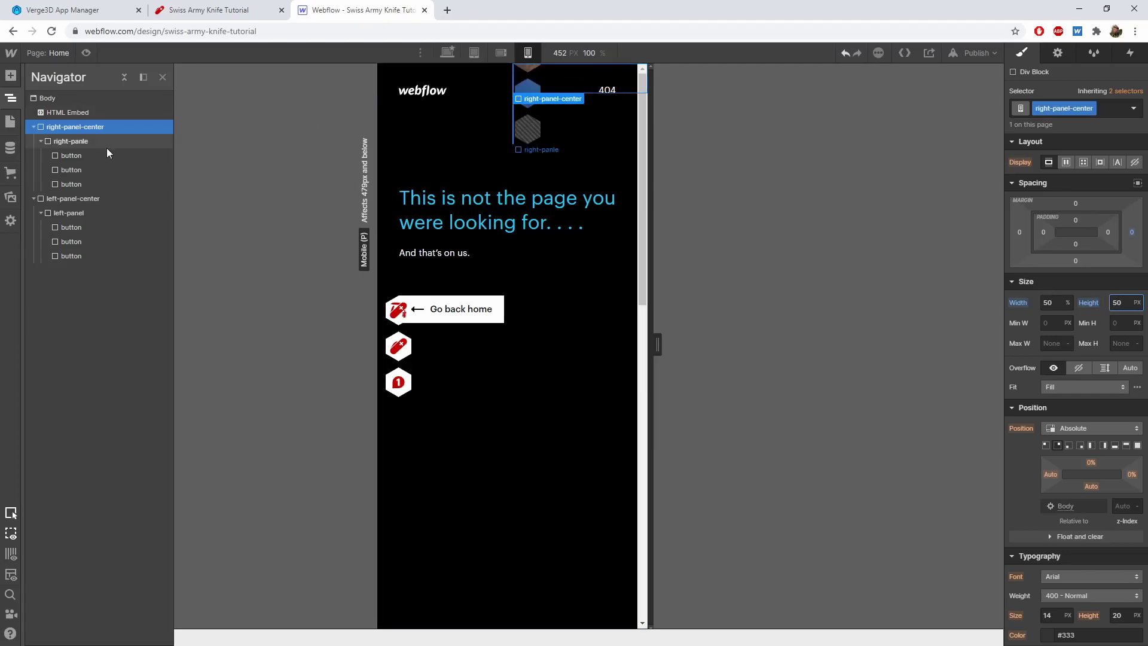
Step: Select right-panle and set its height to 50 and width to 170 px
{"action": "left_click", "coordinate": [74, 141]}
{"action": "left_click", "coordinate": [944, 311]}
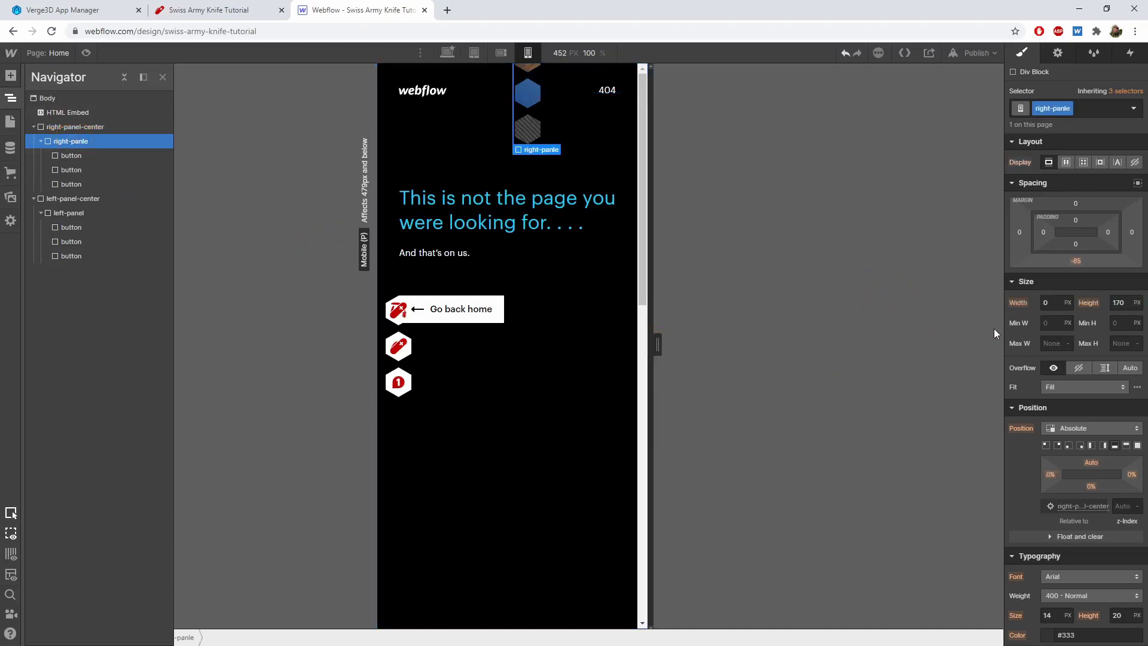
{"action": "double_click", "coordinate": [1120, 304]}
{"action": "type", "text": "50"}
{"action": "key", "text": "Return"}
{"action": "left_click", "coordinate": [1052, 302]}
{"action": "type", "text": "170"}
{"action": "key", "text": "Return"}
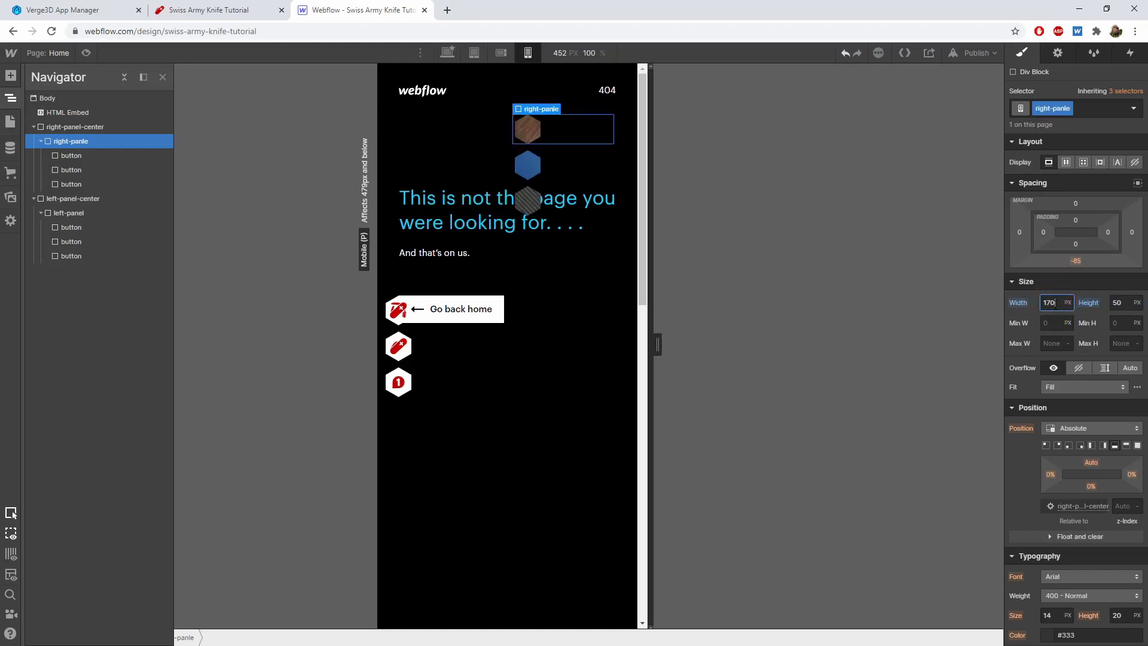
Step: Clear right-panle's bottom margin to 0 and give it a -85 px left margin
{"action": "left_click", "coordinate": [1077, 261]}
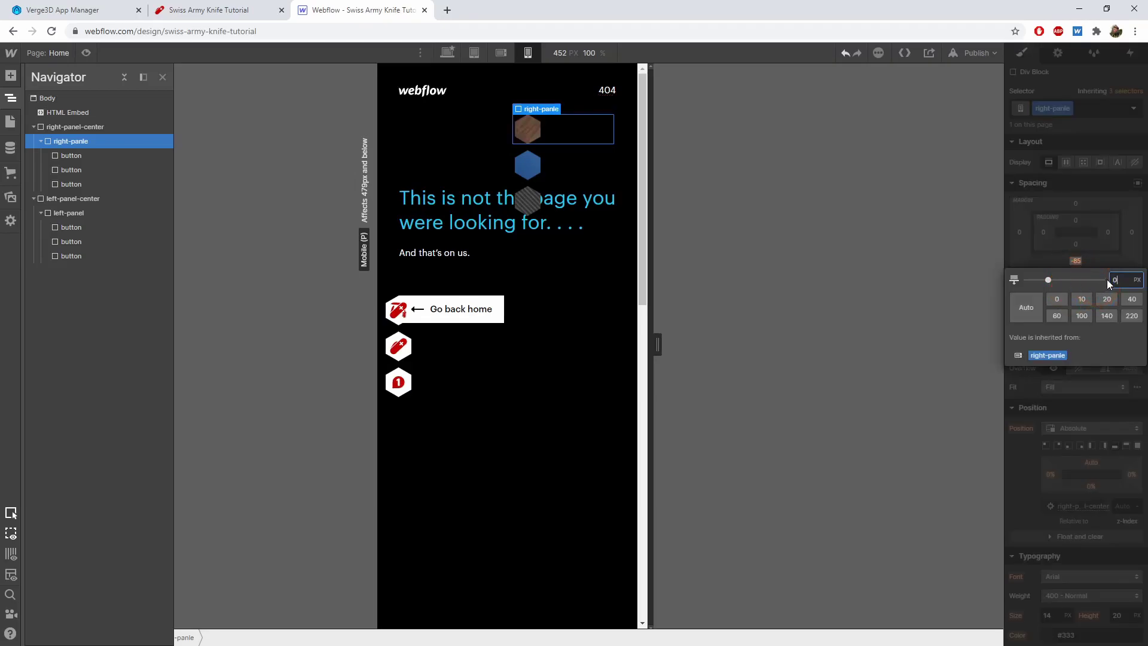
{"action": "key", "text": "Return"}
{"action": "key", "text": "z"}
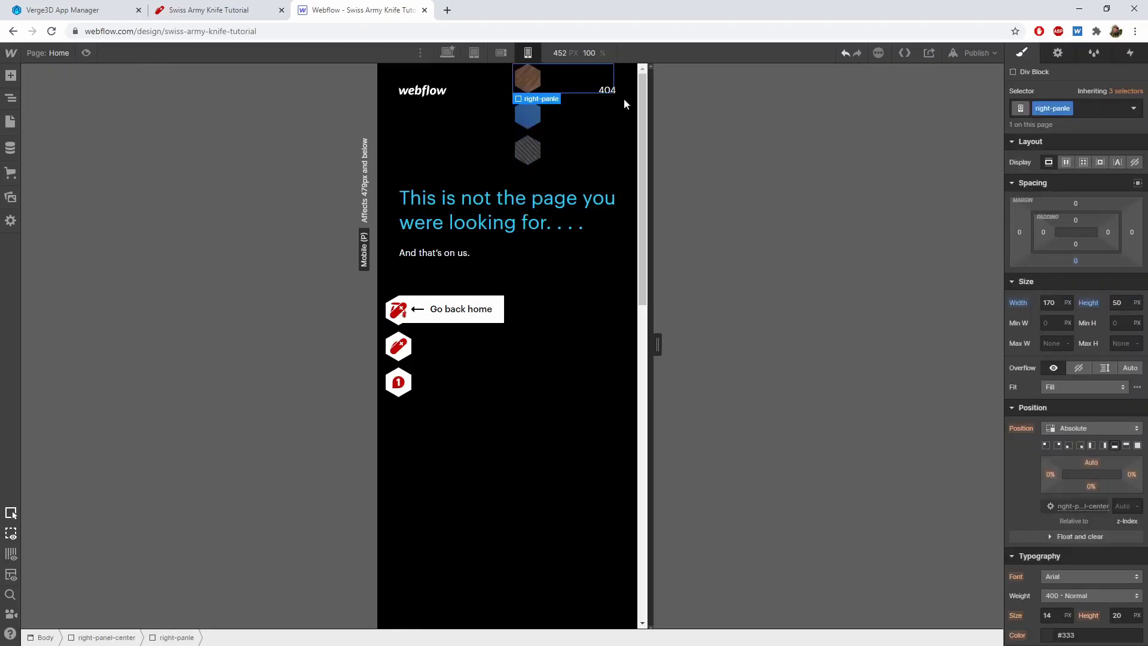
{"action": "left_click_drag", "start_coordinate": [1020, 236], "coordinate": [1021, 235]}
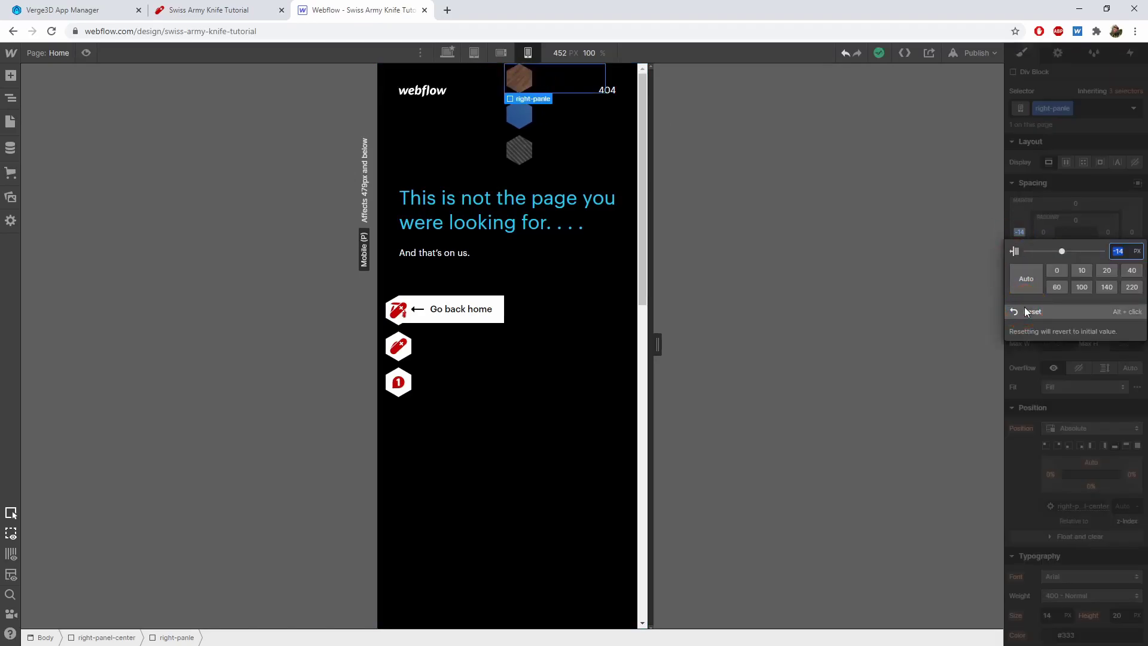
{"action": "type", "text": "-85"}
{"action": "key", "text": "Return"}
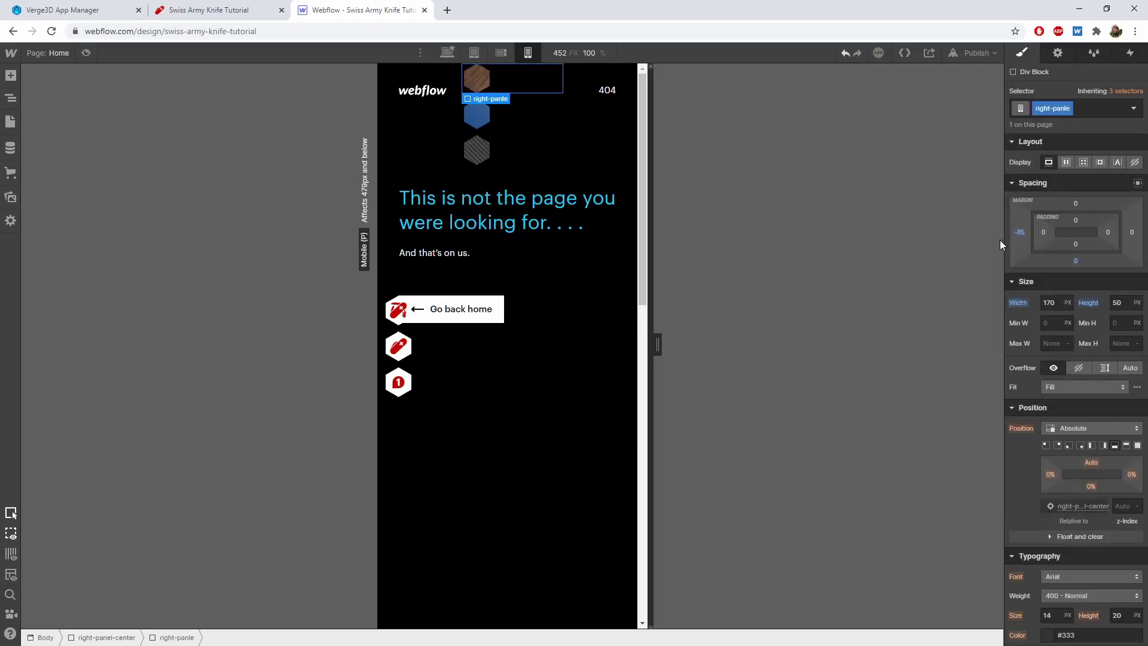
Step: Select the blue plastic hexagon button and set its top margin to 0
{"action": "left_click", "coordinate": [479, 83]}
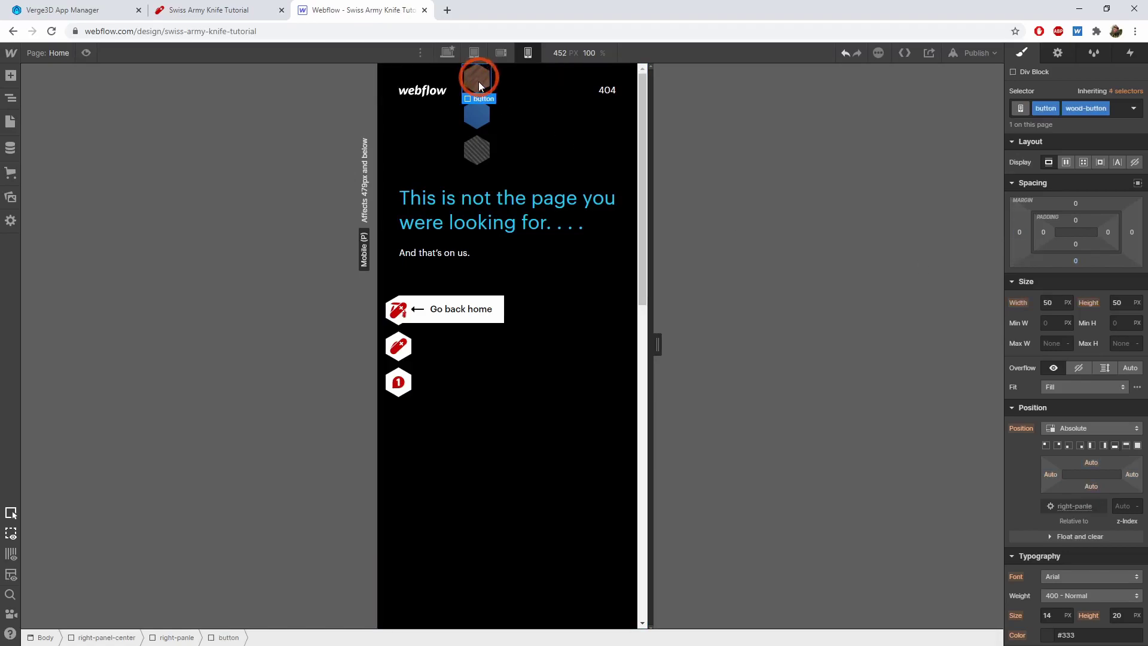
{"action": "left_click", "coordinate": [479, 117]}
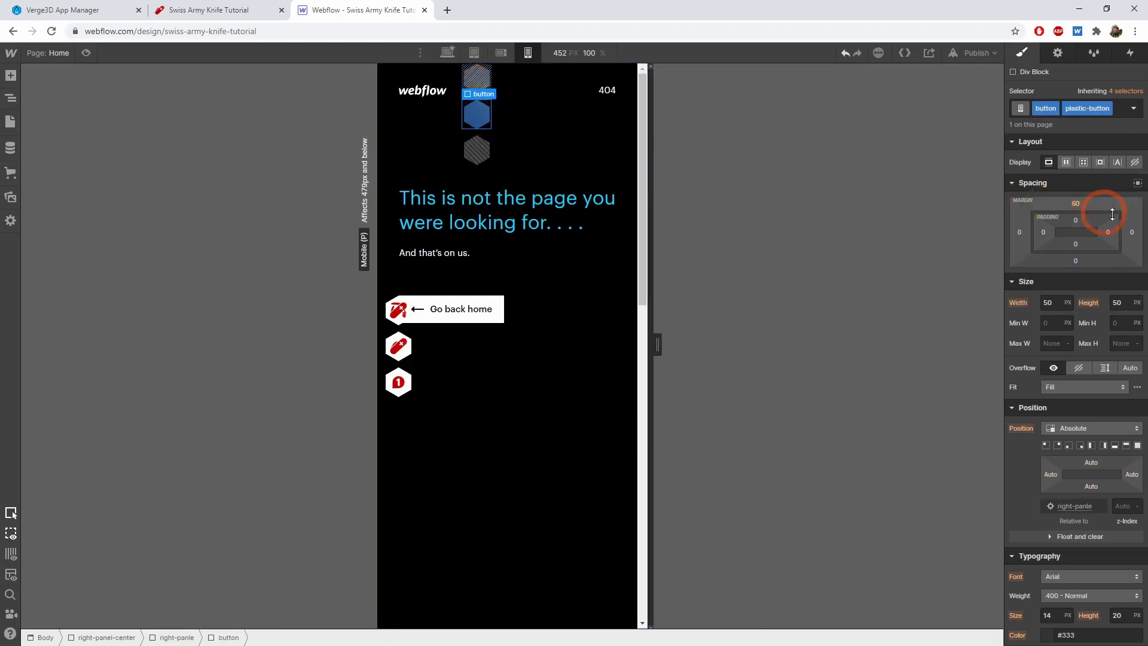
{"action": "left_click", "coordinate": [1073, 204]}
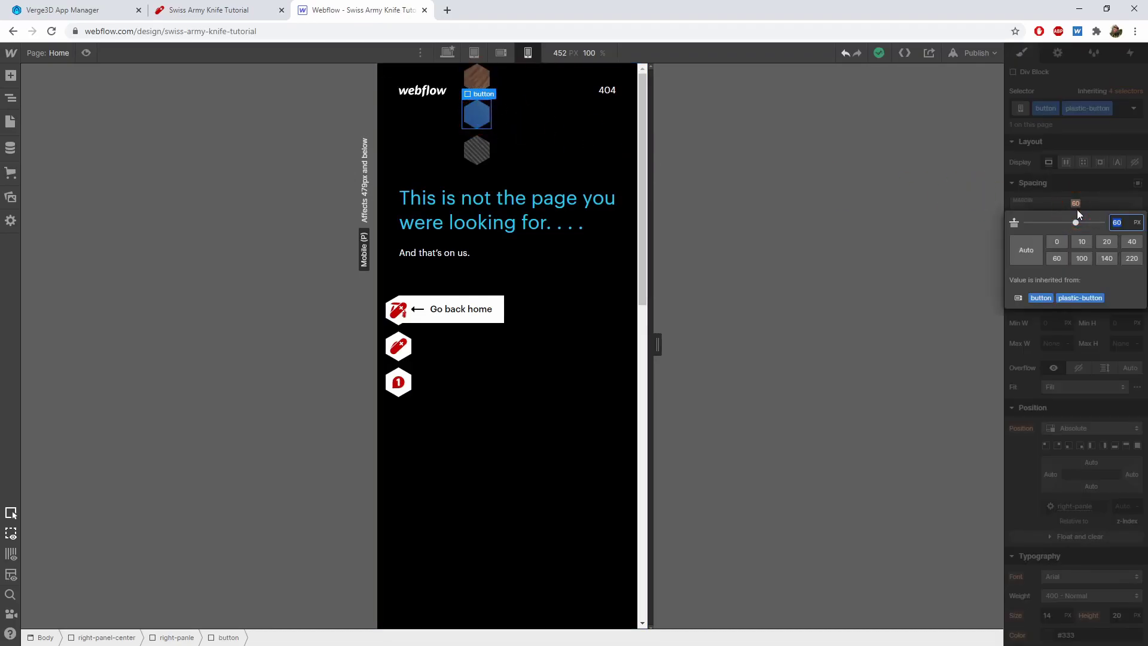
{"action": "type", "text": "0"}
{"action": "key", "text": "Return"}
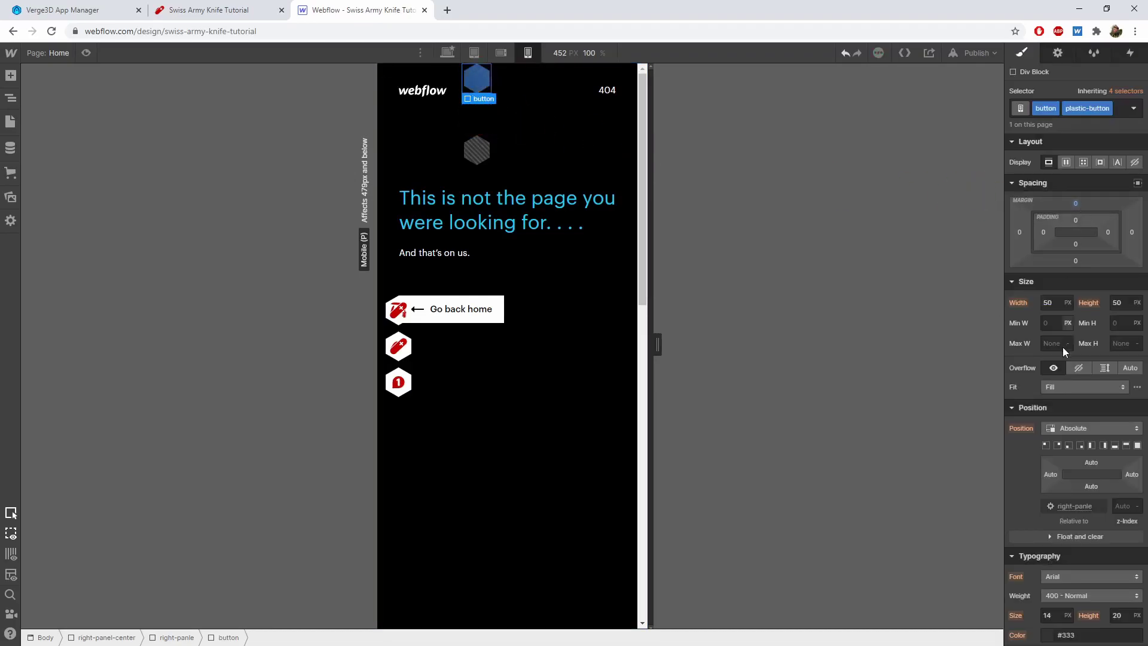
Step: Adjust the blue button's left margin, trying 80 and 60 before settling on 50 px
{"action": "left_click", "coordinate": [1019, 232]}
{"action": "type", "text": "80"}
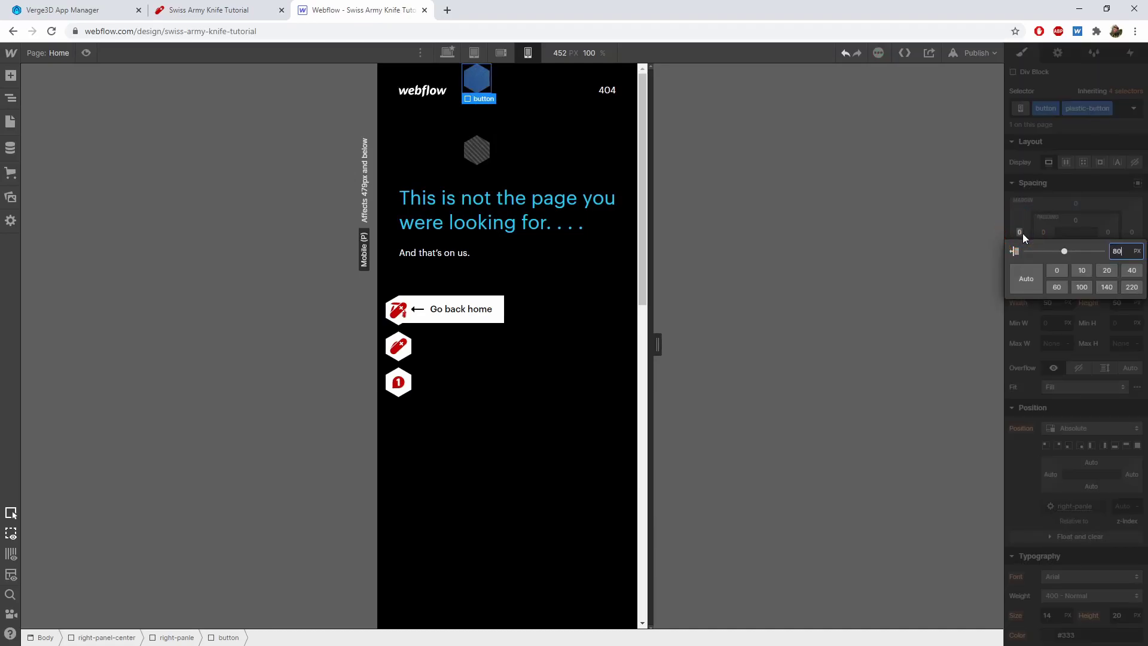
{"action": "key", "text": "Return"}
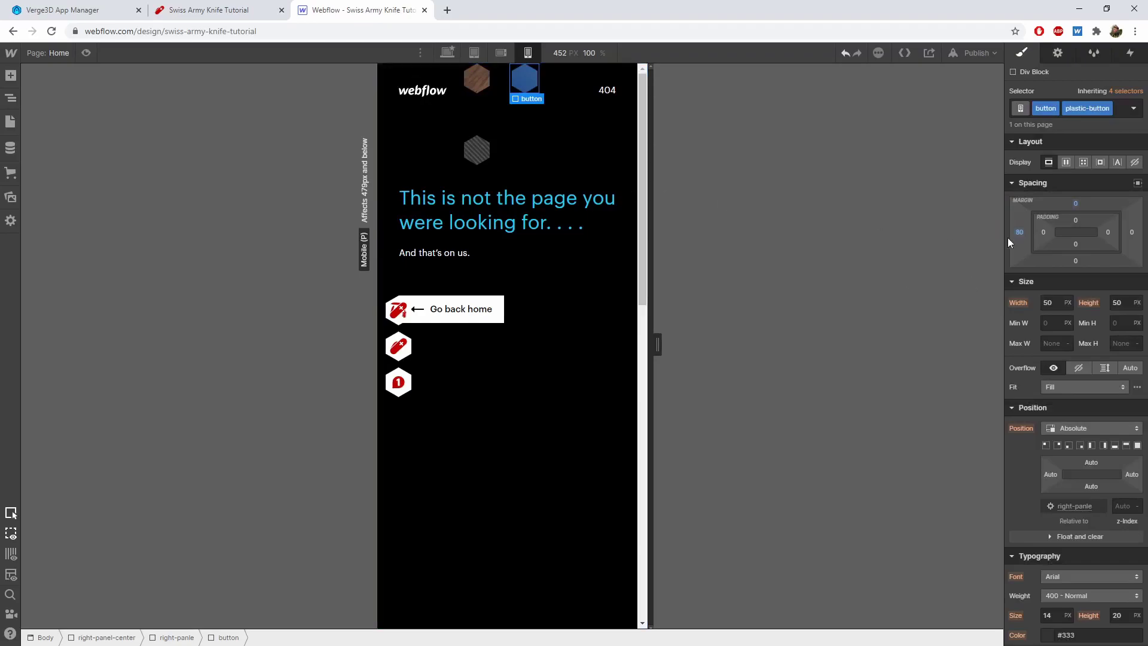
{"action": "left_click", "coordinate": [1019, 232]}
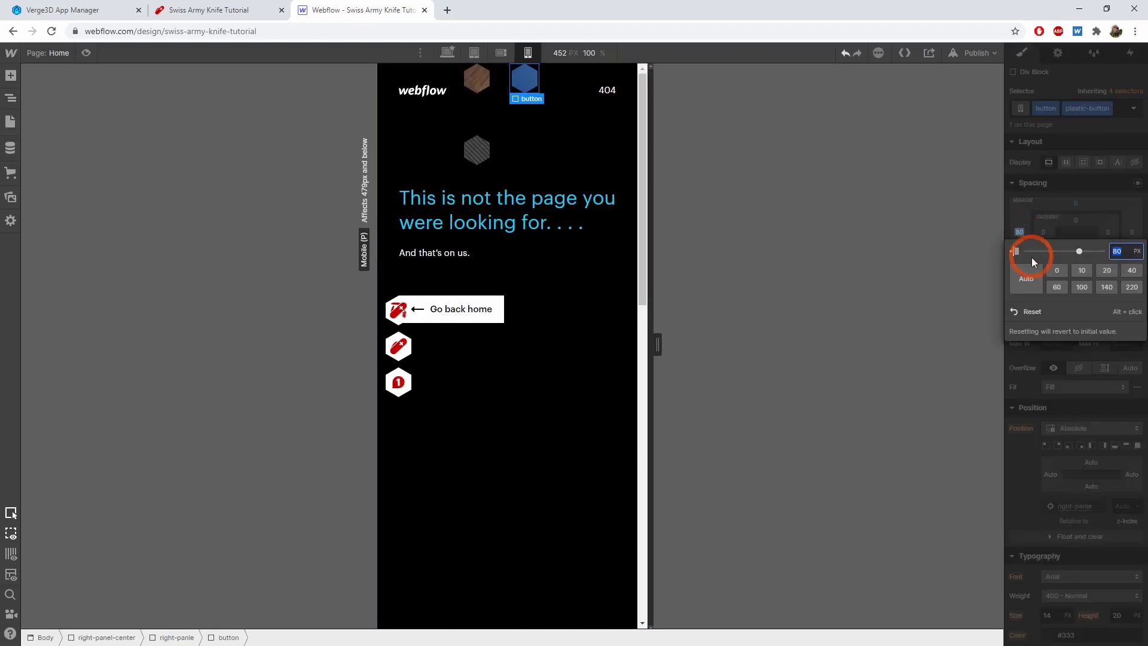
{"action": "type", "text": "60"}
{"action": "key", "text": "Return"}
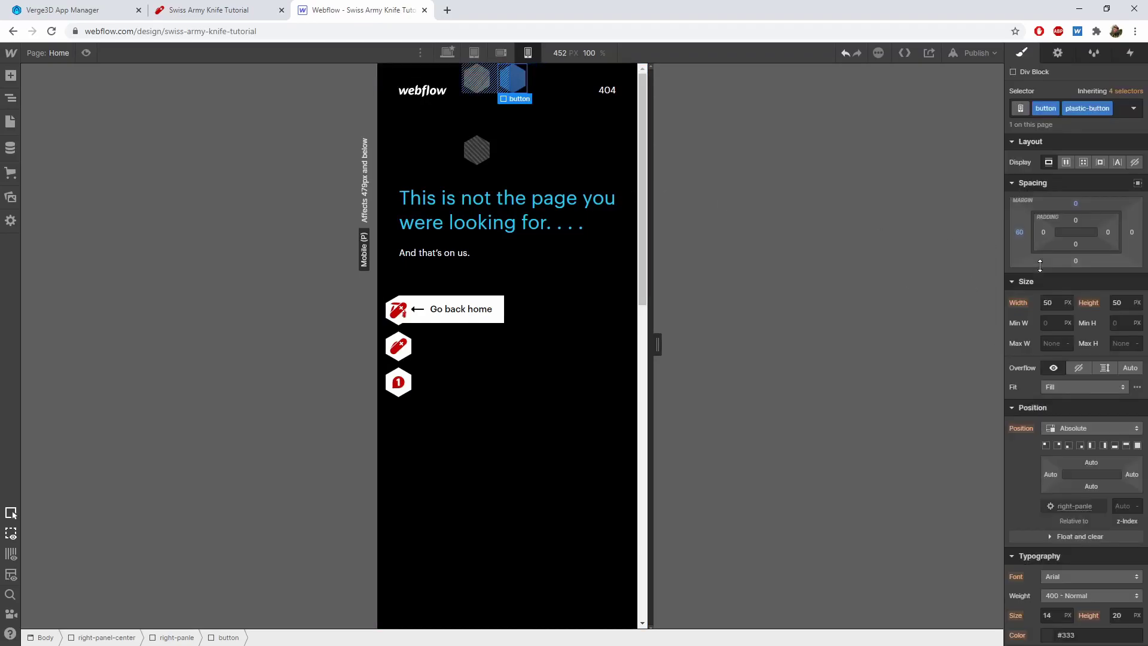
{"action": "left_click", "coordinate": [1021, 235]}
{"action": "type", "text": "50"}
{"action": "key", "text": "Return"}
{"action": "left_click", "coordinate": [1021, 234]}
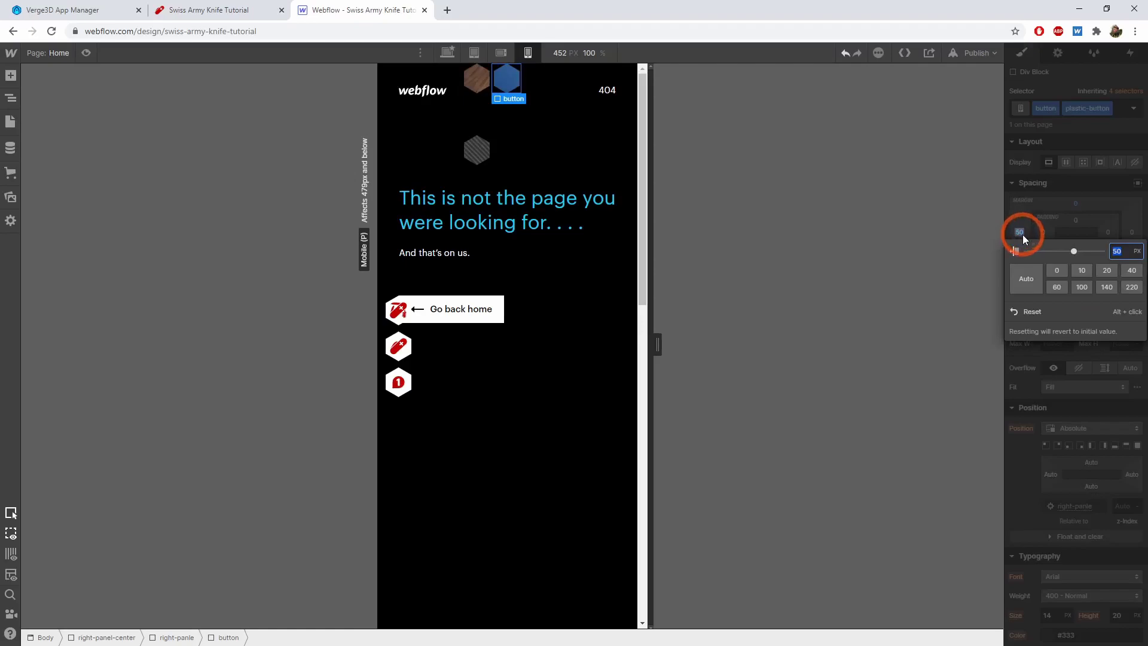
{"action": "key", "text": "Return"}
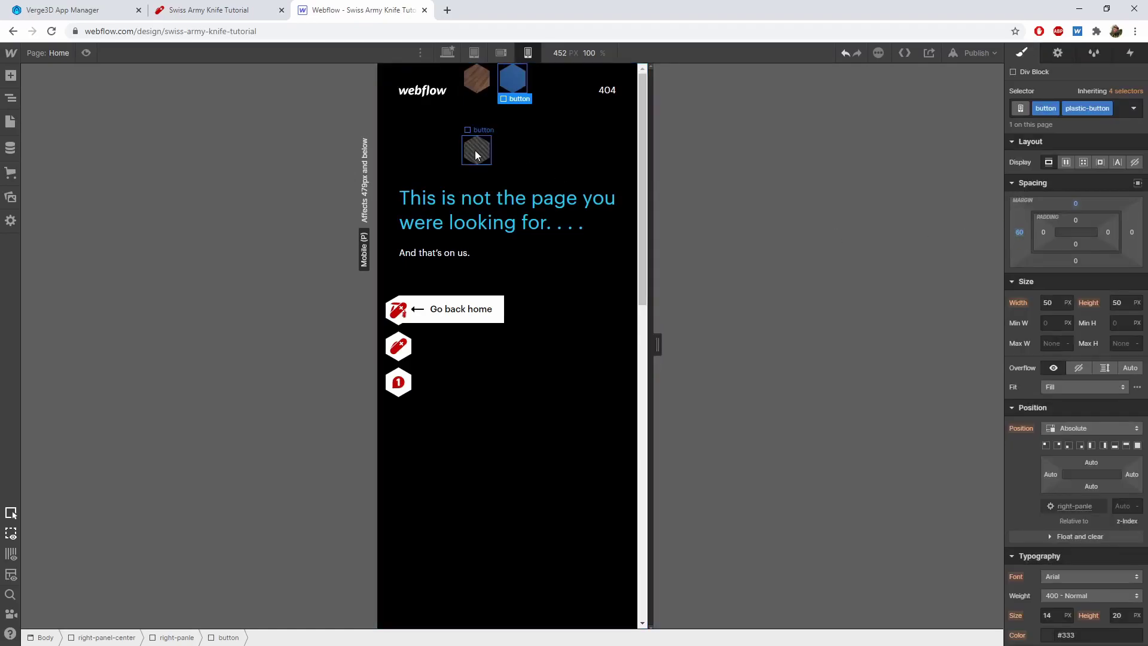
Step: Give the carbon hexagon button a 0 top margin and a 120 px left margin
{"action": "left_click", "coordinate": [475, 149]}
{"action": "left_click", "coordinate": [1075, 204]}
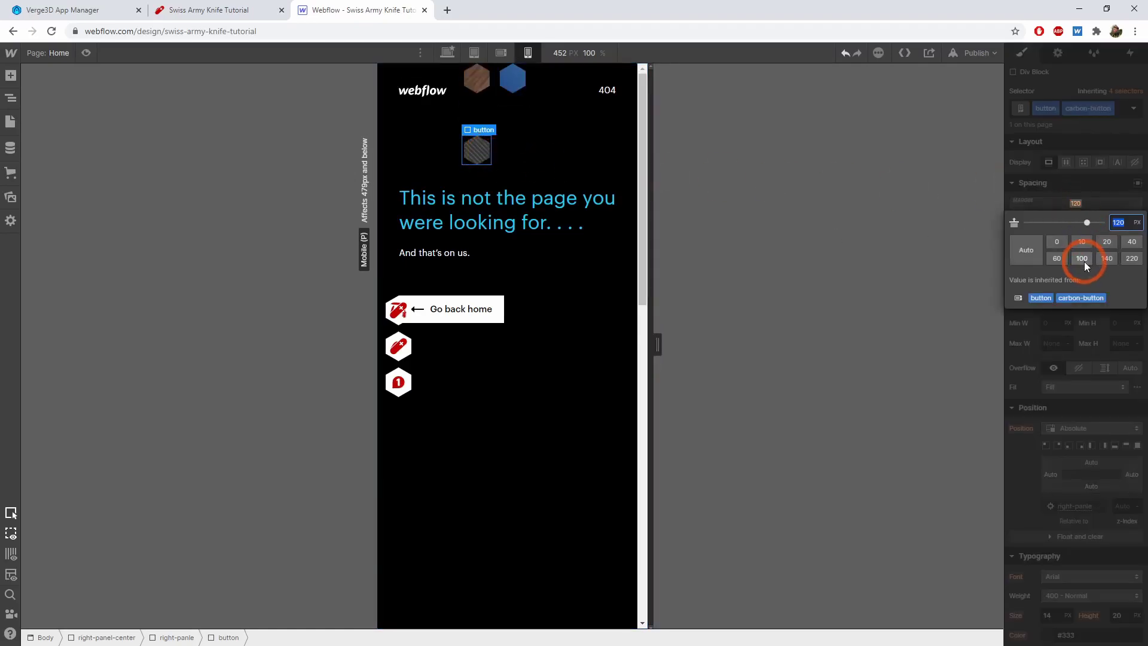
{"action": "type", "text": "0"}
{"action": "key", "text": "Return"}
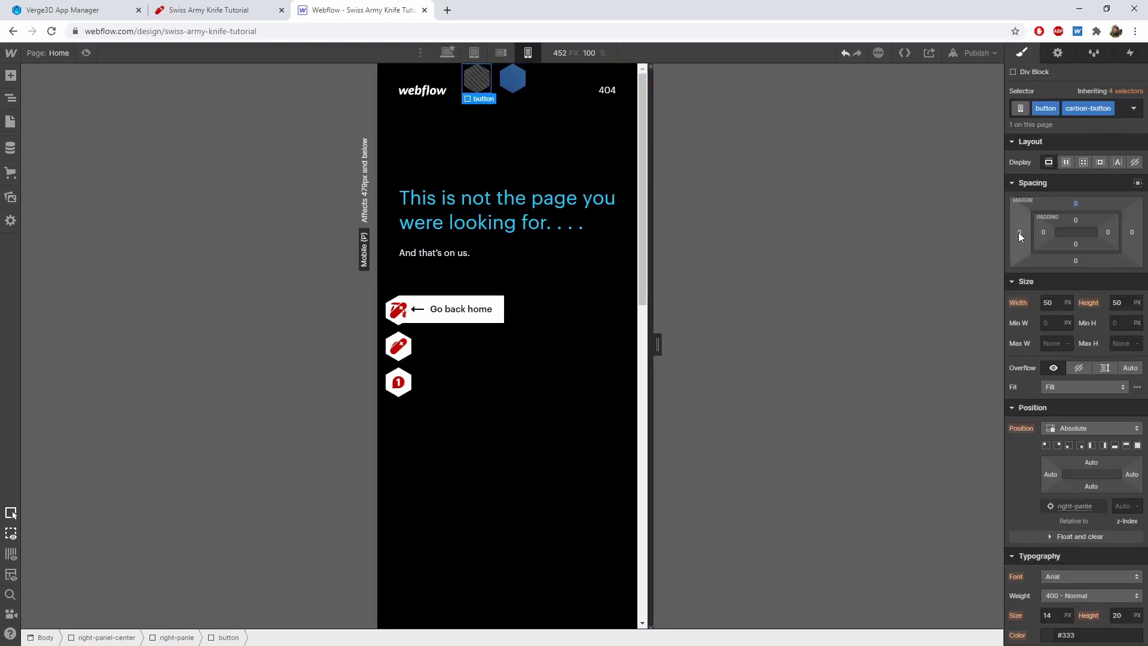
{"action": "left_click", "coordinate": [1018, 232]}
{"action": "type", "text": "120"}
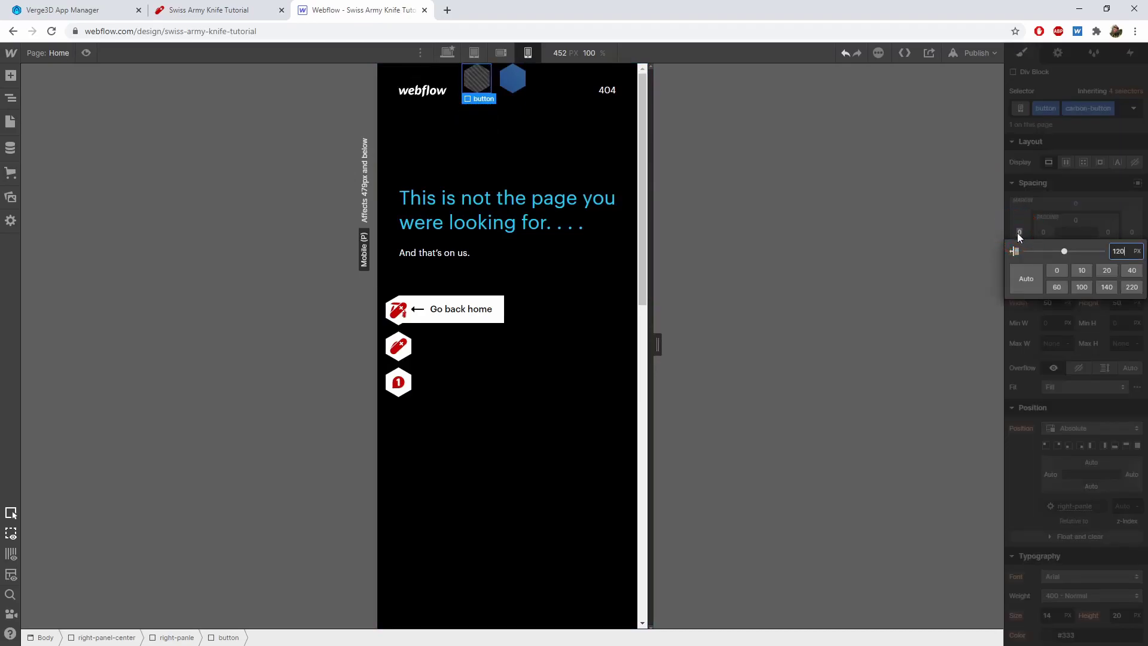
{"action": "key", "text": "Return"}
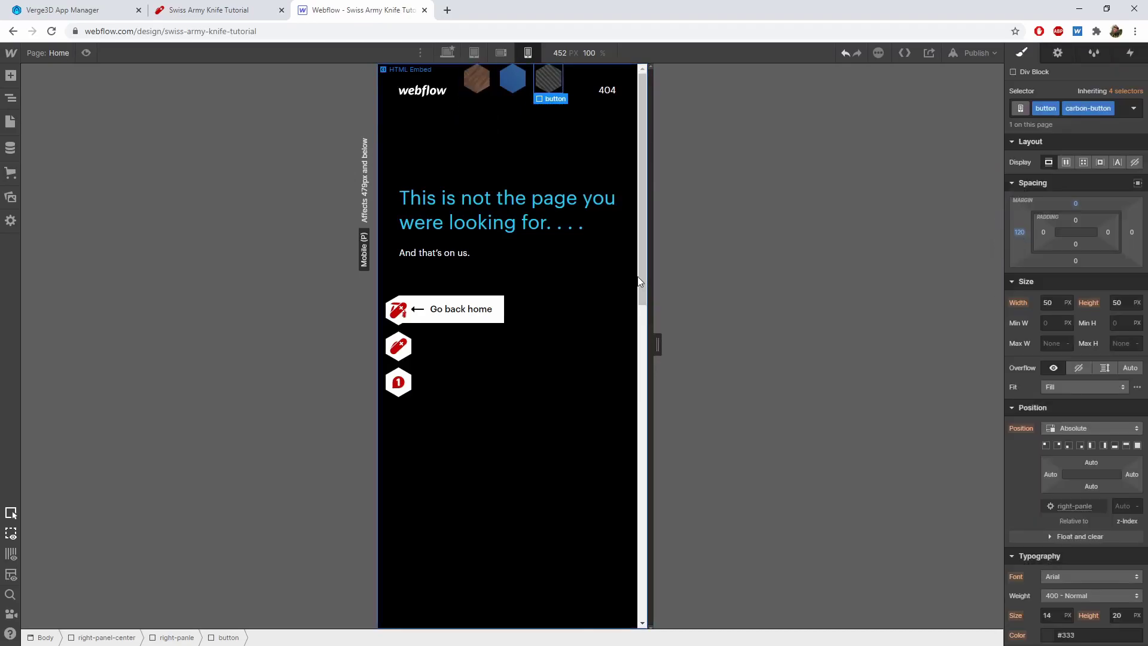
Step: Set the right-panle wrapper's height to 0
{"action": "left_click", "coordinate": [11, 98]}
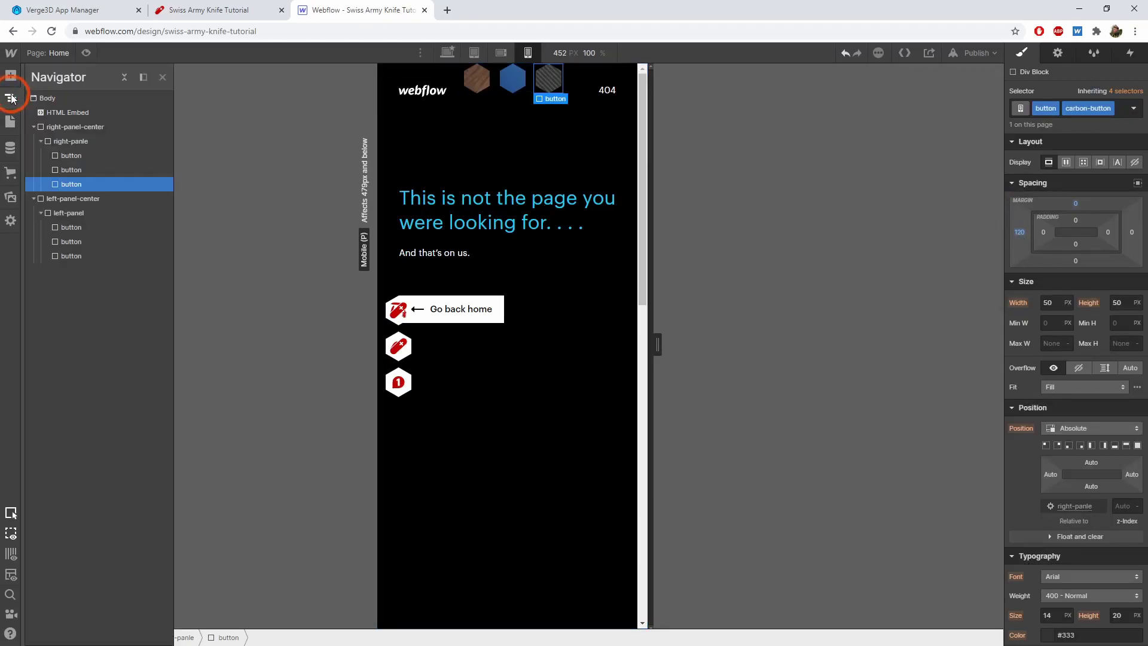
{"action": "left_click", "coordinate": [63, 140]}
{"action": "left_click", "coordinate": [1122, 303]}
{"action": "type", "text": "0"}
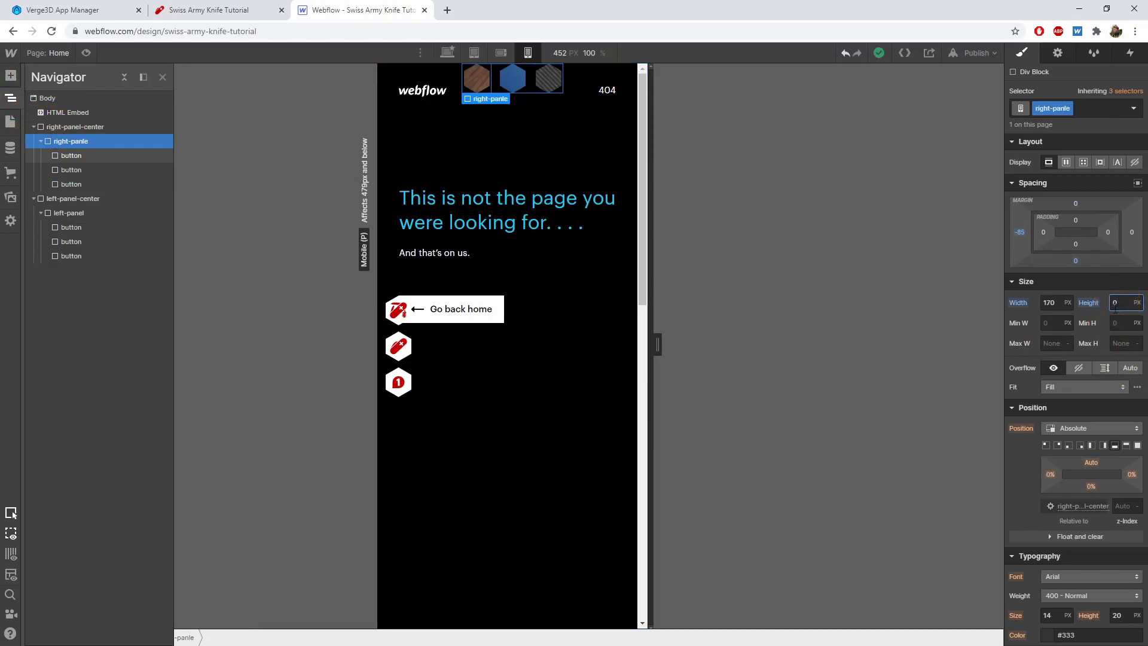
{"action": "key", "text": "Return"}
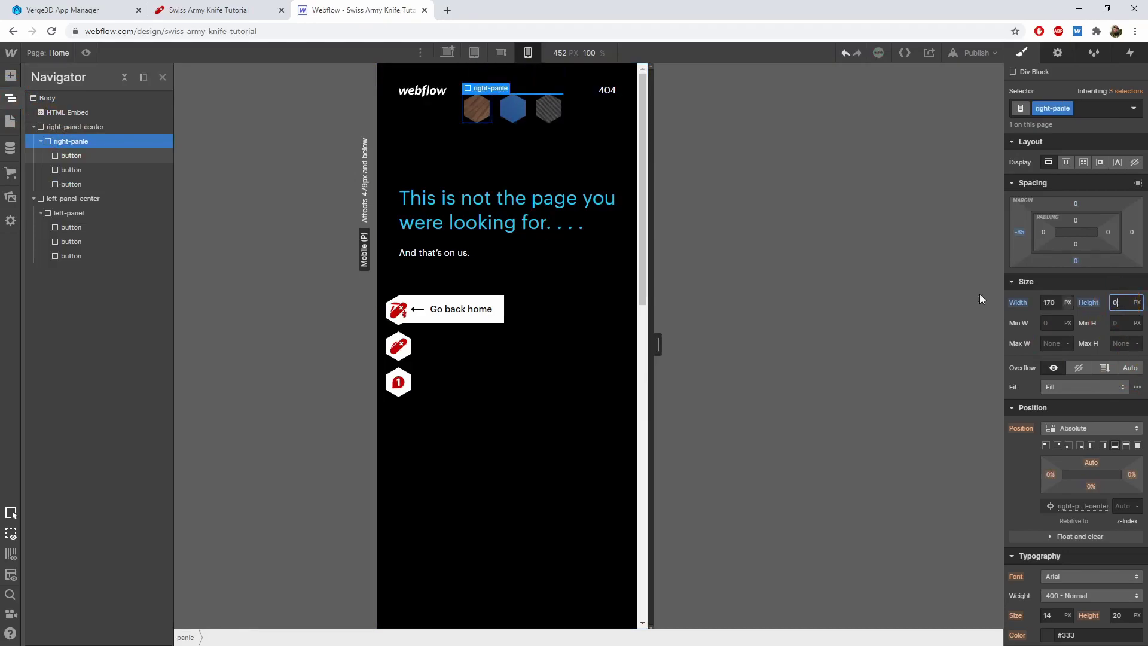
Step: Set right-panel-center's height to 0 and its top margin to 10 px
{"action": "left_click", "coordinate": [80, 127]}
{"action": "left_click", "coordinate": [1104, 310]}
{"action": "left_click", "coordinate": [1104, 310]}
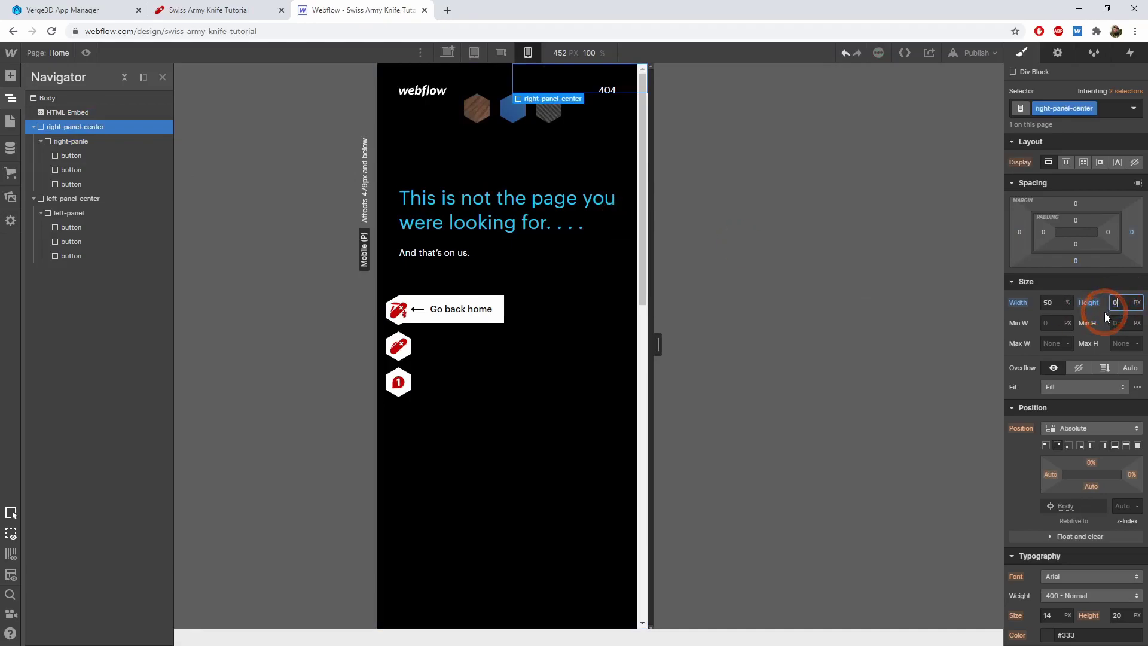
{"action": "left_click", "coordinate": [1075, 203]}
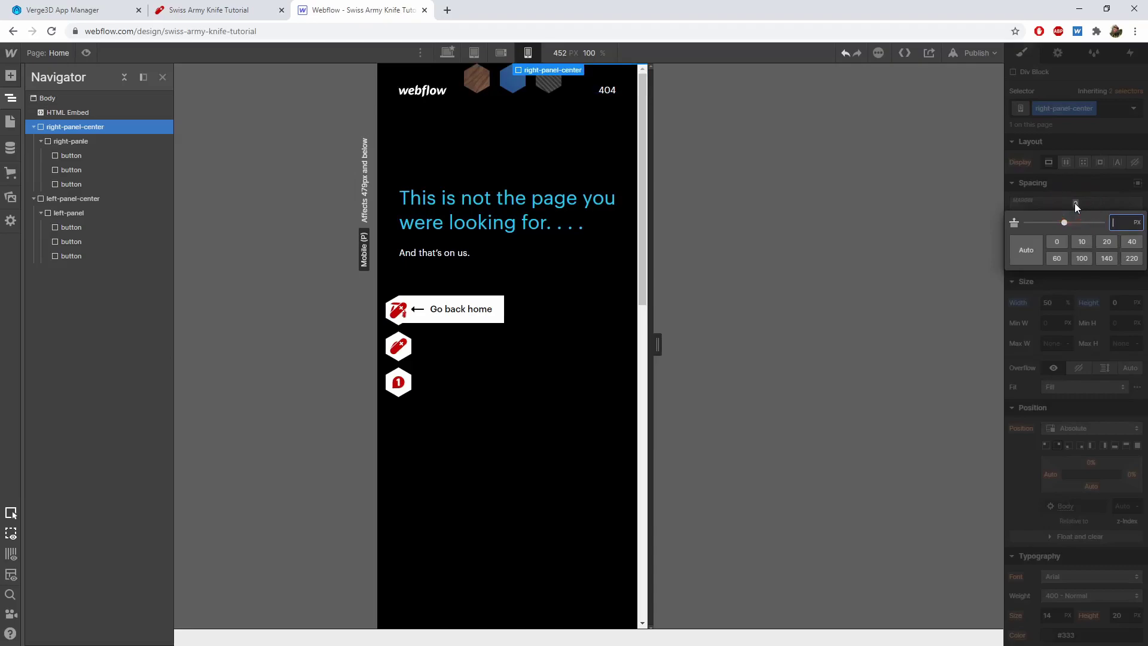
{"action": "type", "text": "10"}
{"action": "key", "text": "Return"}
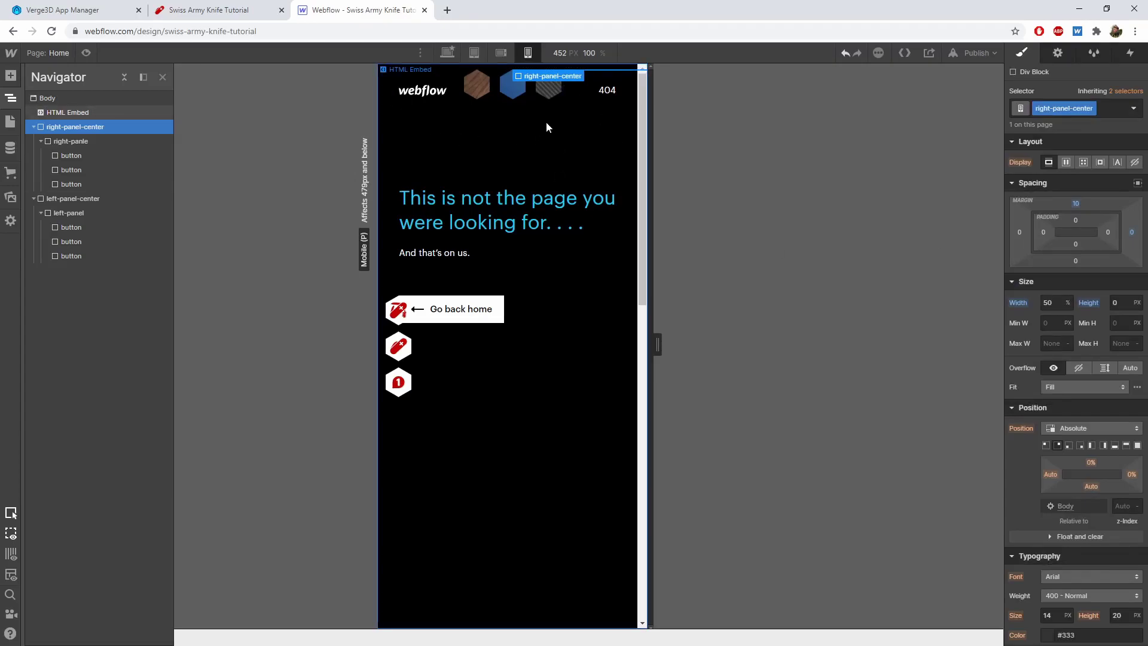
{"action": "left_click", "coordinate": [87, 197]}
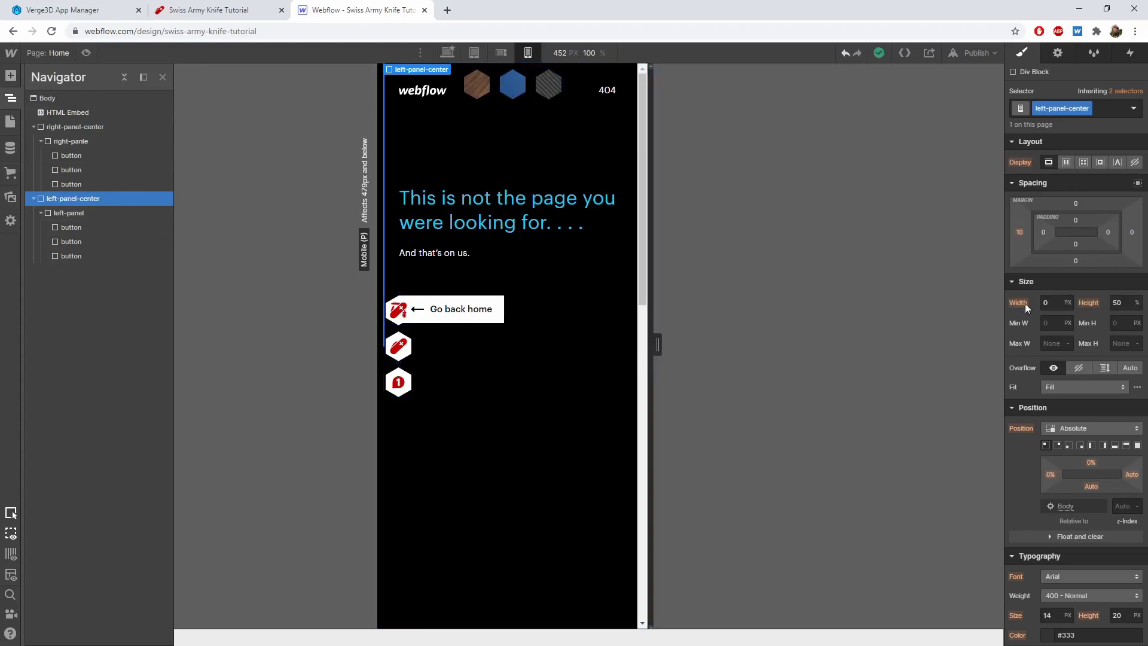
Step: Give left-panel-center 0 left margin, 50% width and 50 px height, pinned bottom-left
{"action": "left_click", "coordinate": [1019, 233]}
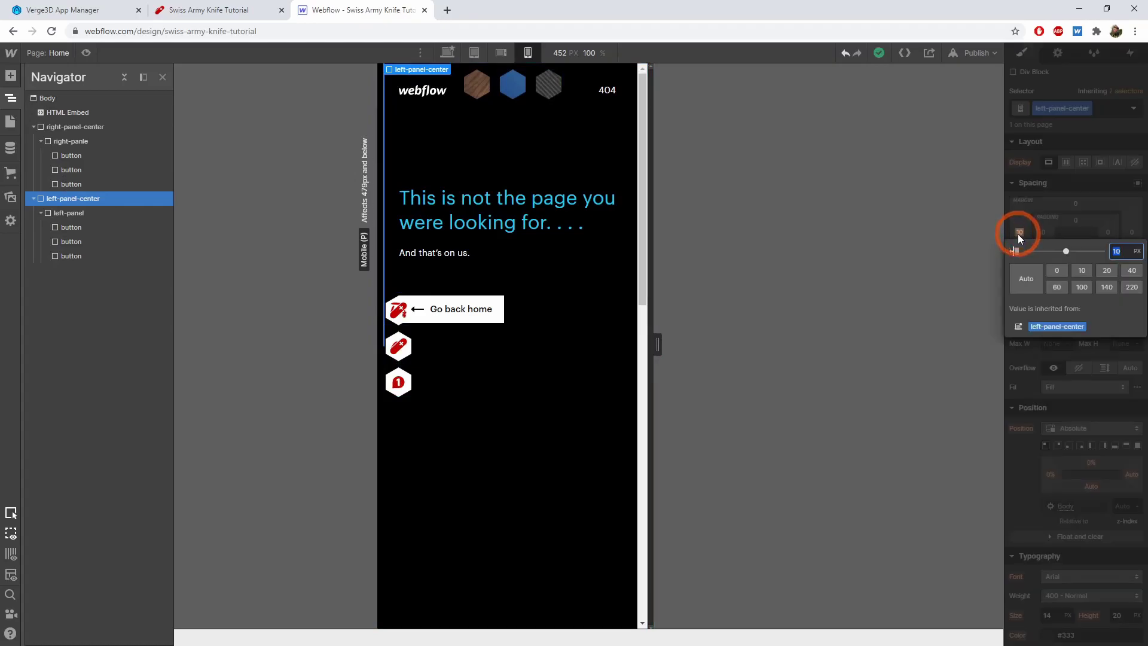
{"action": "type", "text": "0"}
{"action": "key", "text": "Return"}
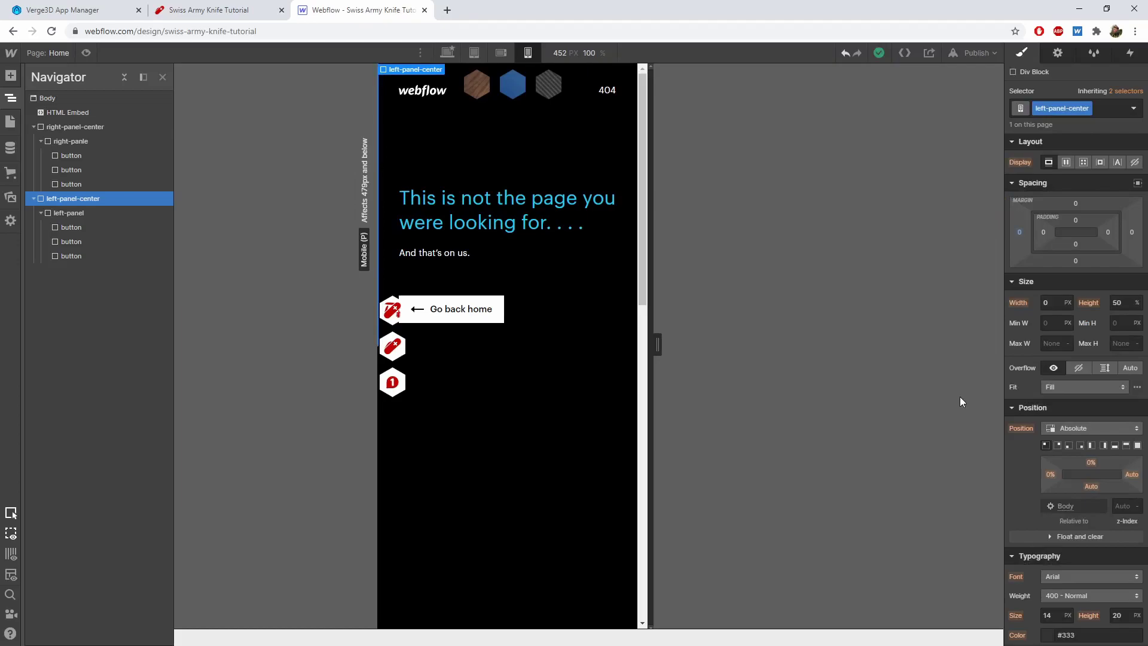
{"action": "left_click", "coordinate": [1051, 302]}
{"action": "type", "text": "6"}
{"action": "key", "text": "BackSpace"}
{"action": "type", "text": "50%"}
{"action": "left_click", "coordinate": [1118, 302]}
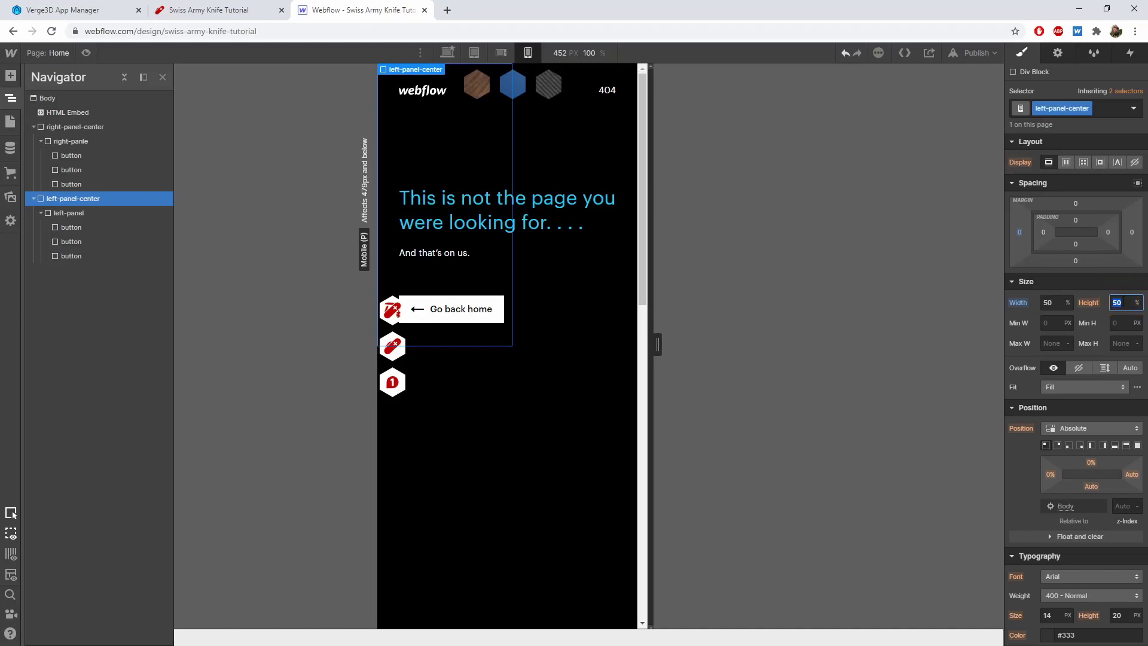
{"action": "left_click", "coordinate": [1123, 302]}
{"action": "type", "text": "px"}
{"action": "key", "text": "Return"}
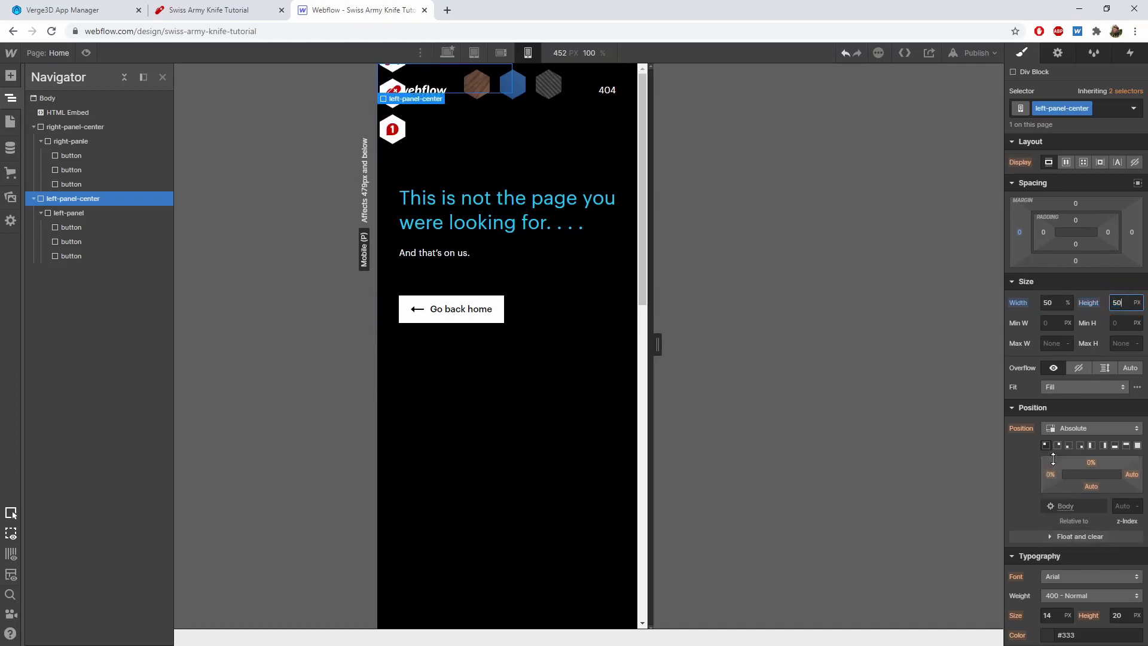
{"action": "left_click", "coordinate": [1069, 446]}
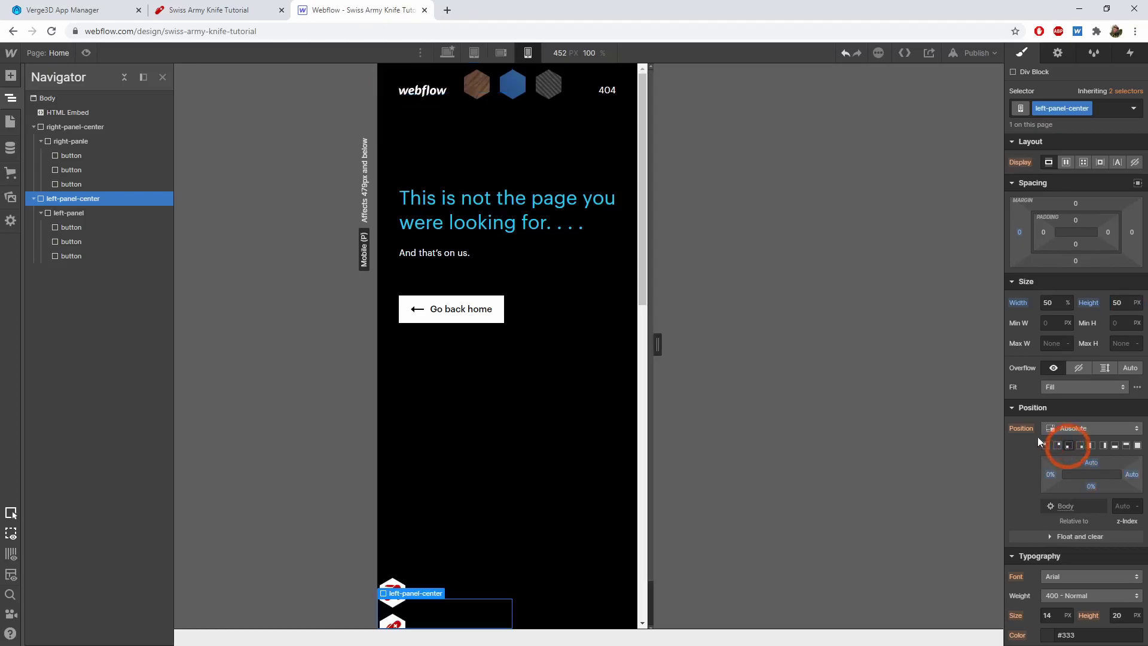
Step: Size left-panel to 170 px wide by 50 tall
{"action": "left_click", "coordinate": [66, 213]}
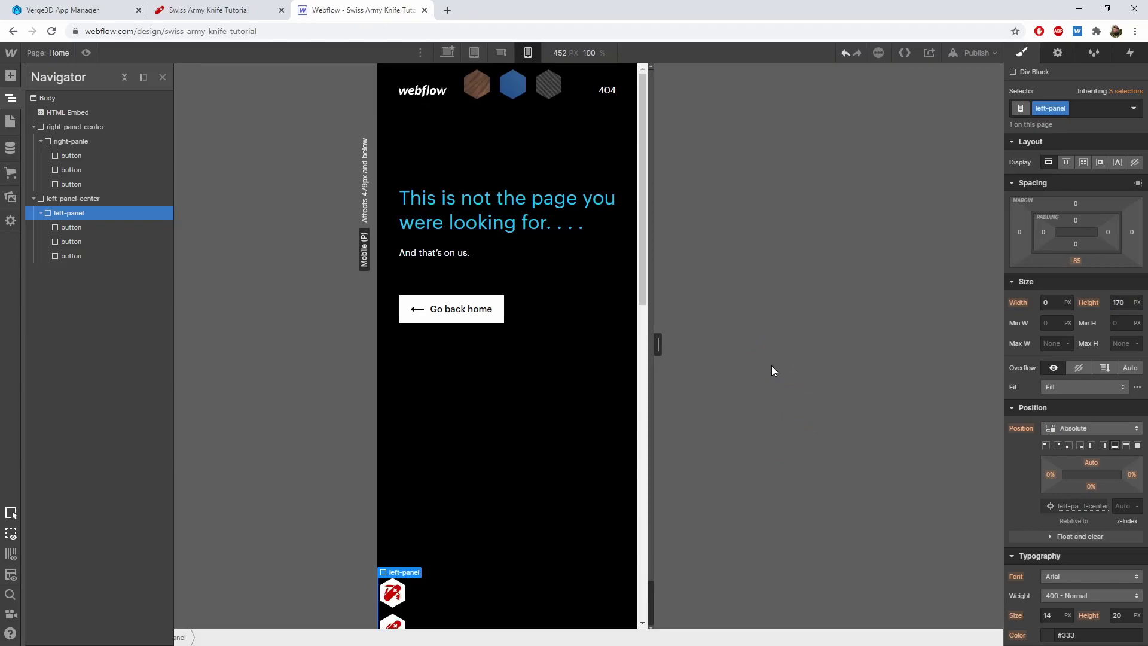
{"action": "left_click", "coordinate": [1056, 303]}
{"action": "type", "text": "170"}
{"action": "left_click", "coordinate": [1117, 302]}
{"action": "type", "text": "50"}
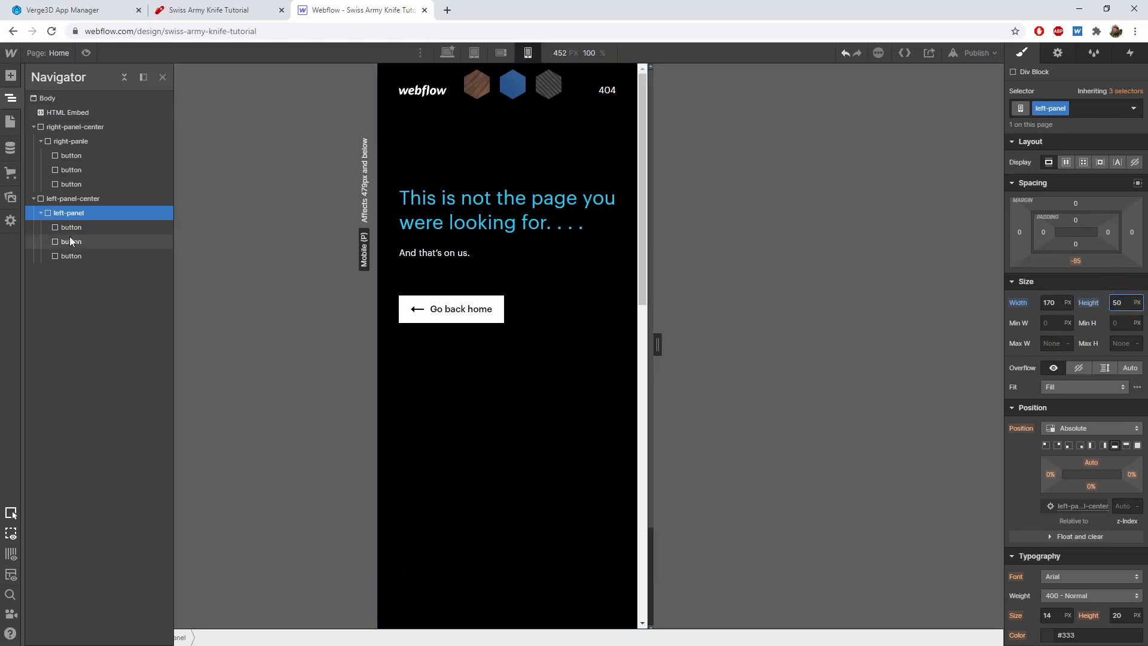
{"action": "left_click", "coordinate": [82, 199]}
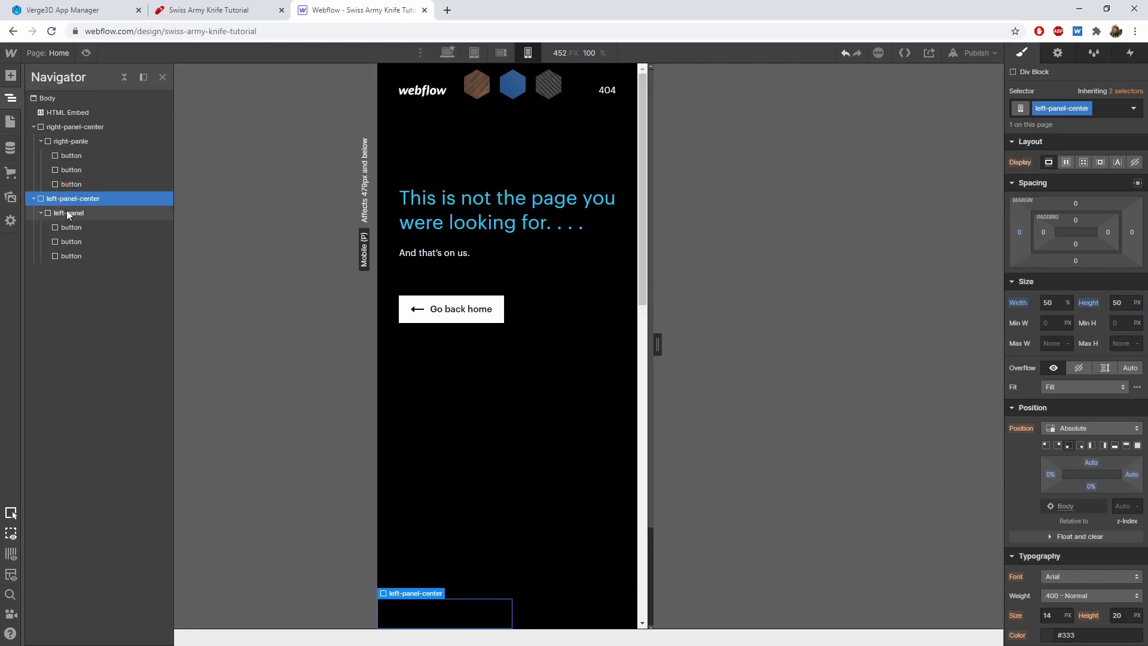
{"action": "left_click", "coordinate": [67, 213]}
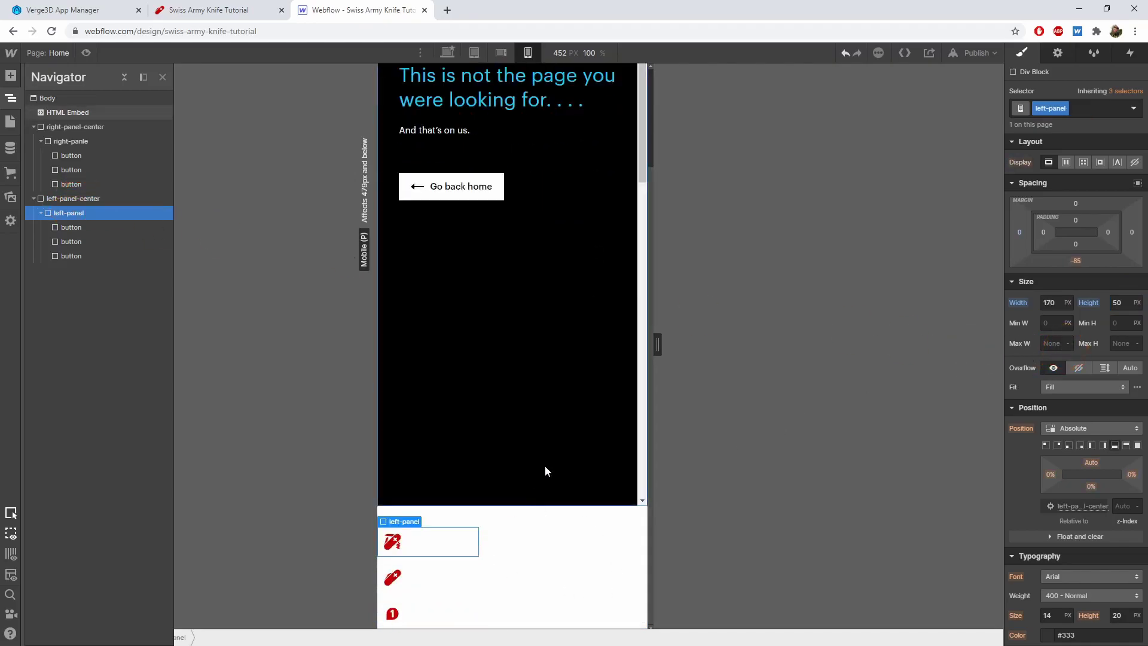
Step: Clear left-panel's bottom margin, pin it right, and set a -85 px right margin
{"action": "left_click", "coordinate": [1081, 261]}
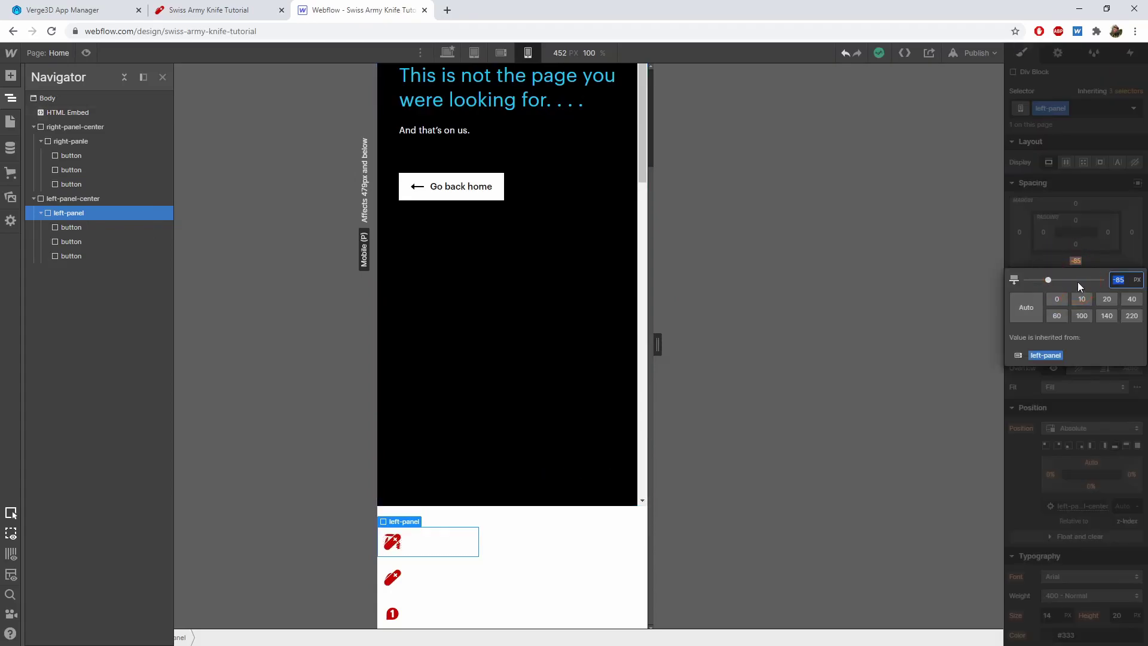
{"action": "type", "text": "0"}
{"action": "key", "text": "Return"}
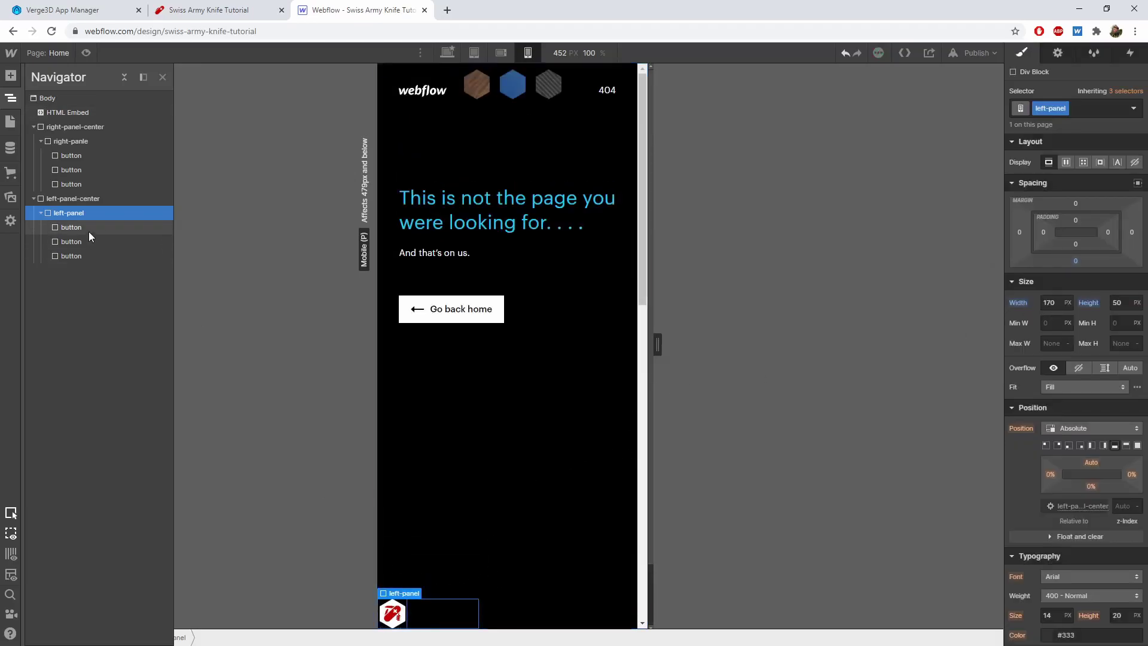
{"action": "left_click", "coordinate": [1103, 445]}
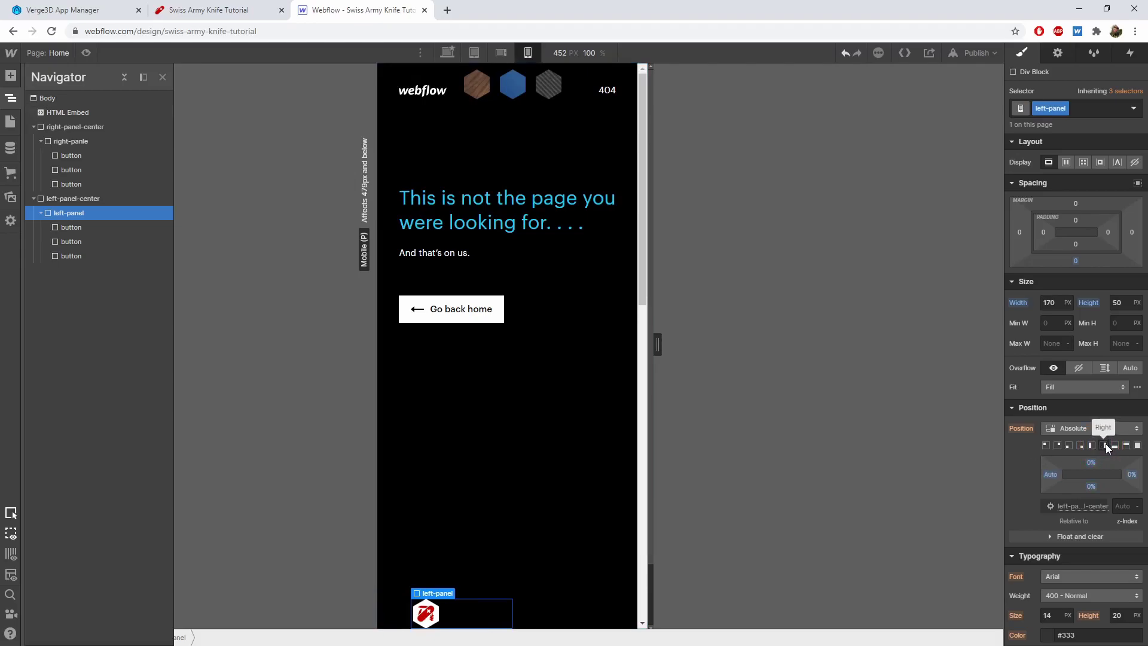
{"action": "mouse_move", "coordinate": [1132, 232]}
{"action": "left_mouse_down"}
{"action": "mouse_move", "coordinate": [1132, 211]}
{"action": "mouse_move", "coordinate": [1132, 237]}
{"action": "left_mouse_up"}
{"action": "left_click", "coordinate": [1132, 232]}
{"action": "type", "text": "-8"}
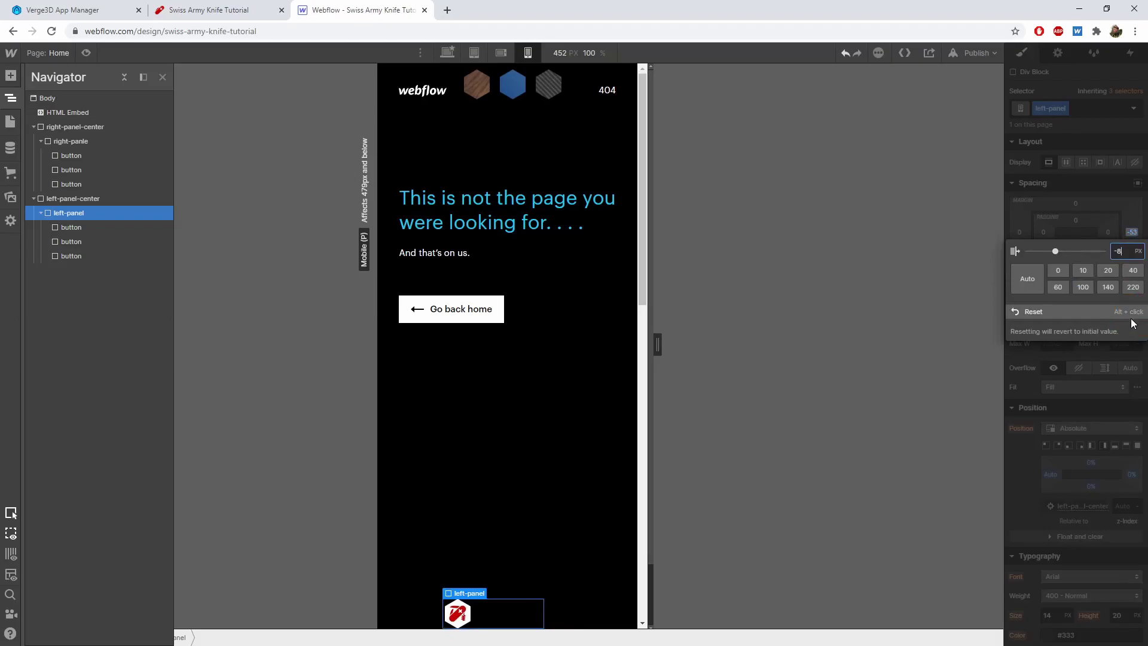
{"action": "type", "text": "5"}
{"action": "key", "text": "Return"}
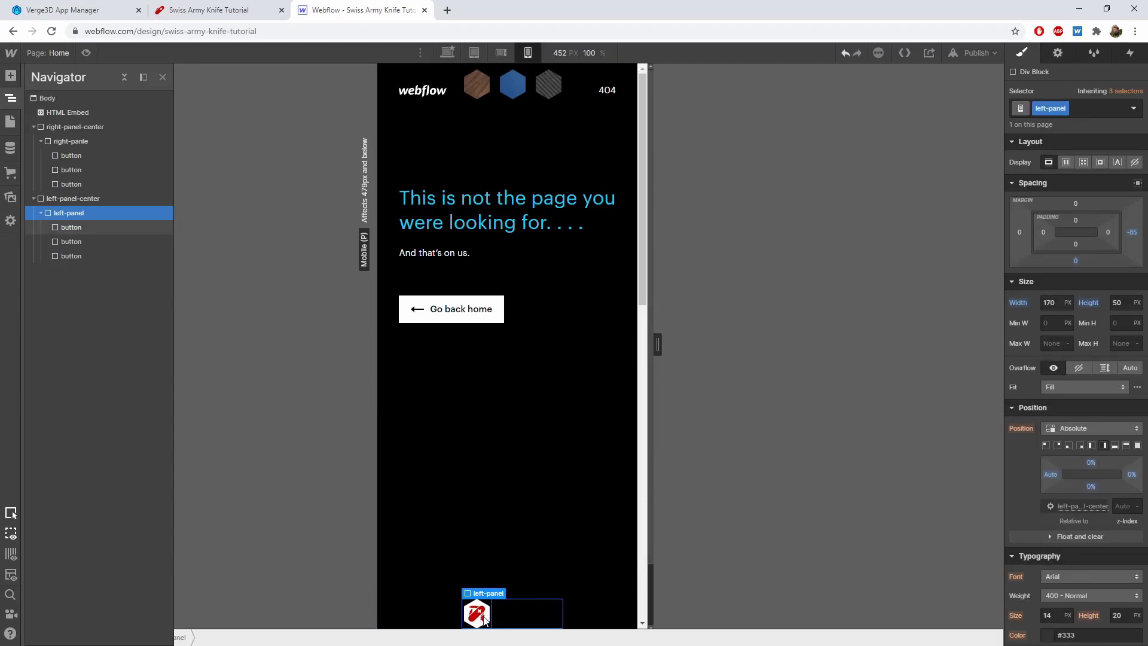
Step: Give the second left-panel button a 0 top margin and 60 px left margin
{"action": "left_click", "coordinate": [84, 245]}
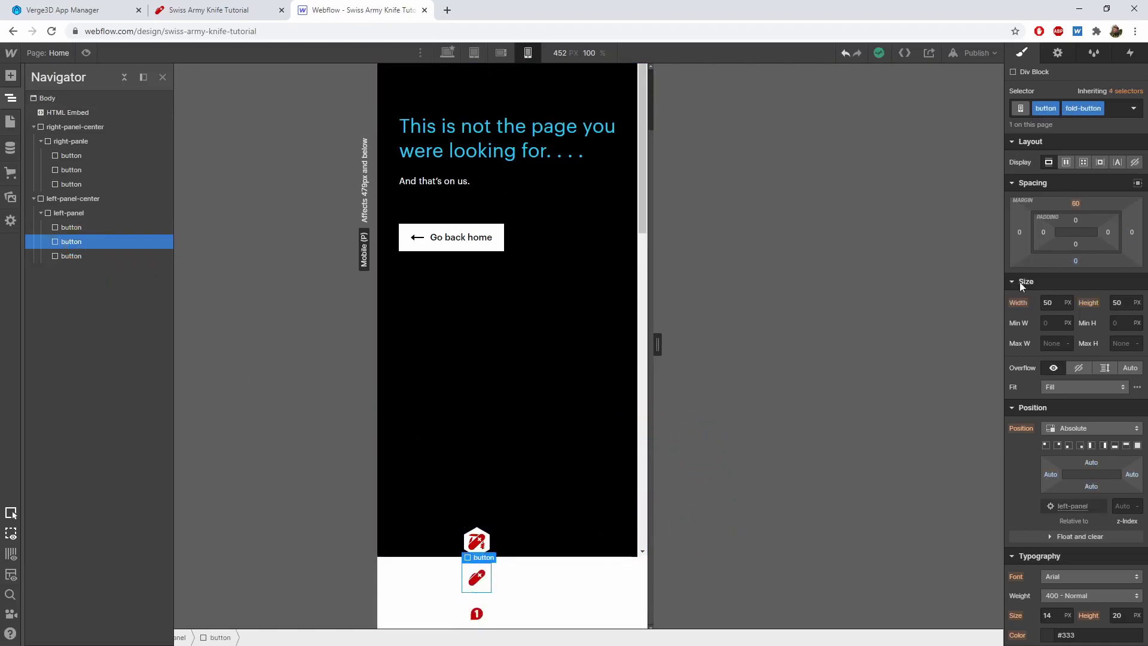
{"action": "left_click", "coordinate": [1078, 203]}
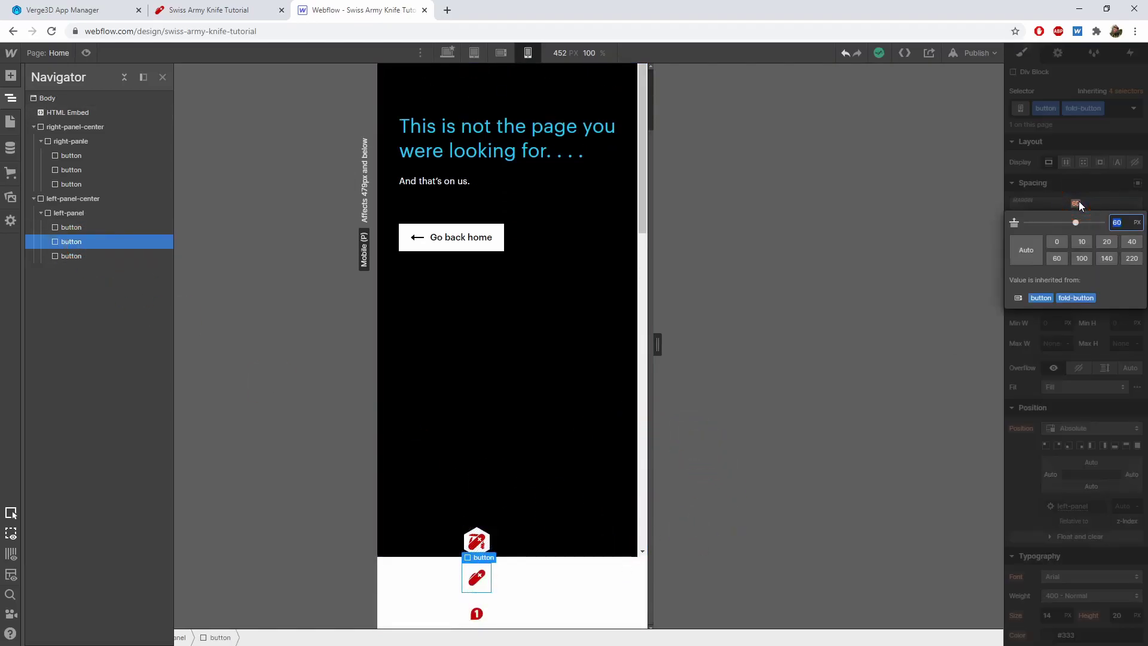
{"action": "type", "text": "0"}
{"action": "key", "text": "Return"}
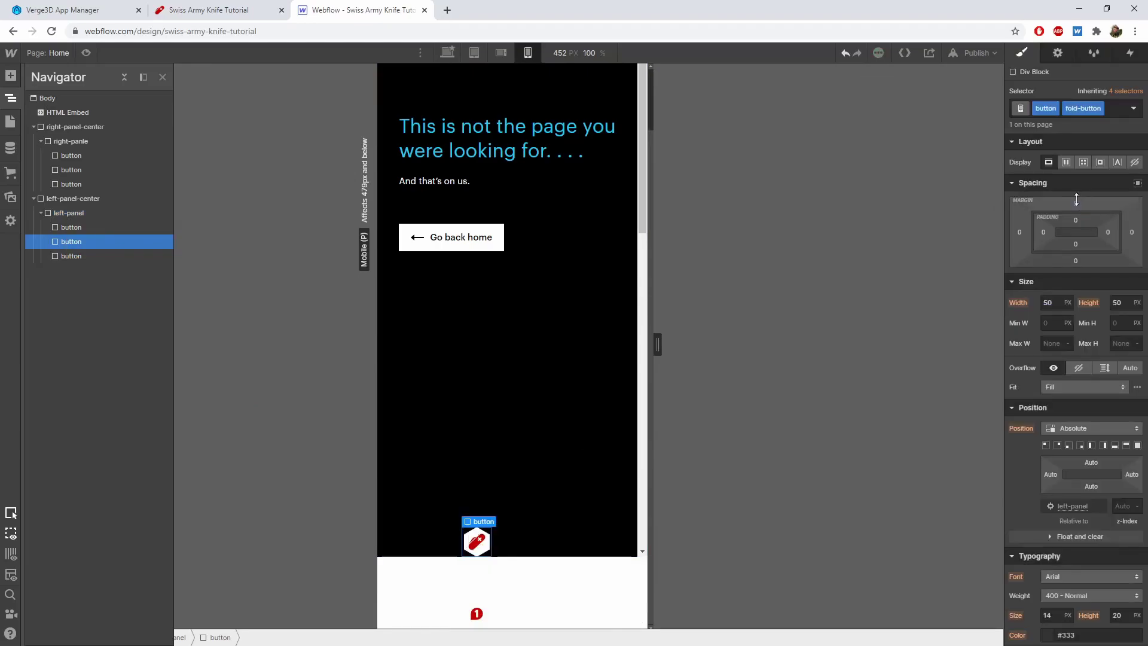
{"action": "left_click", "coordinate": [1019, 233]}
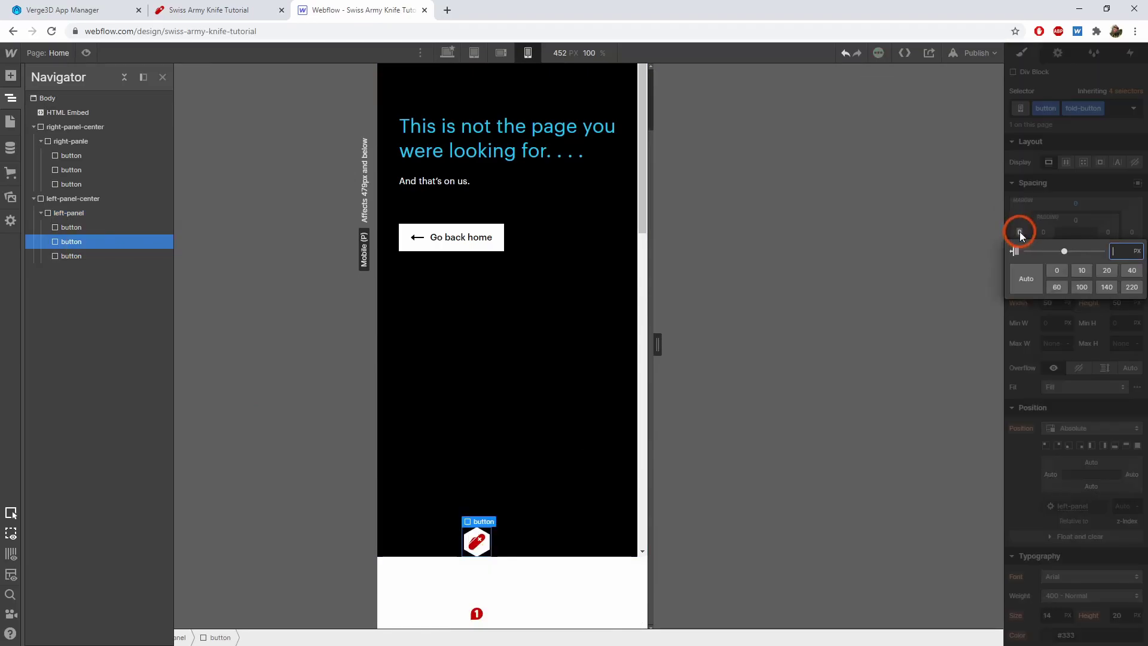
{"action": "type", "text": "60"}
{"action": "key", "text": "Return"}
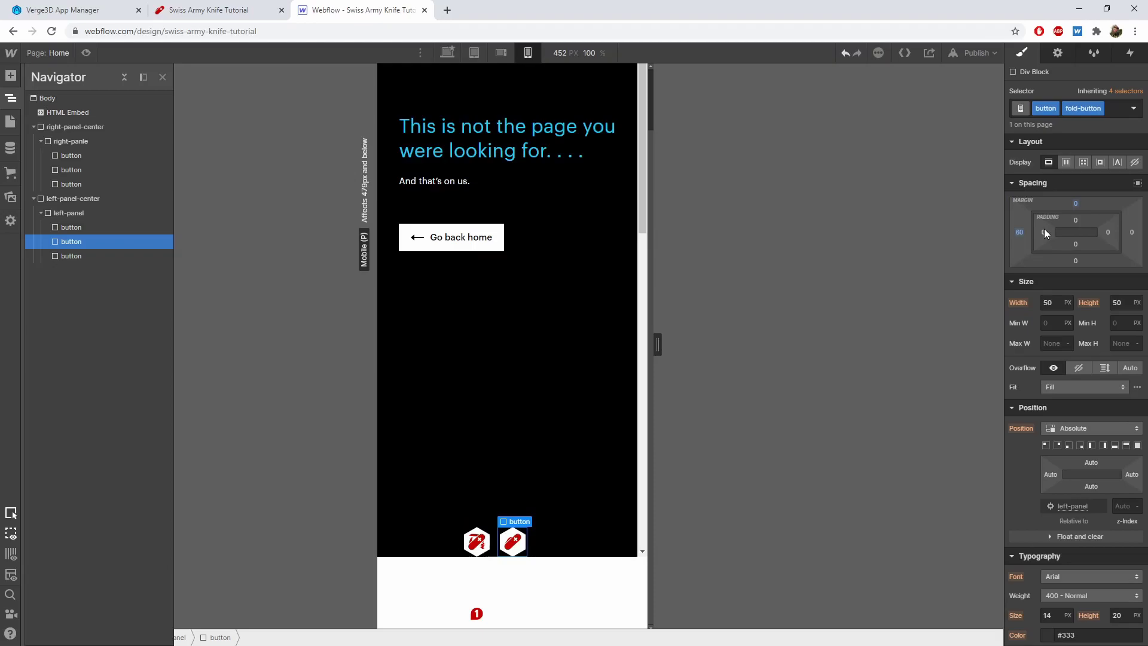
Step: Give the third left-panel button a 0 top margin and 120 px left margin
{"action": "left_click", "coordinate": [74, 256]}
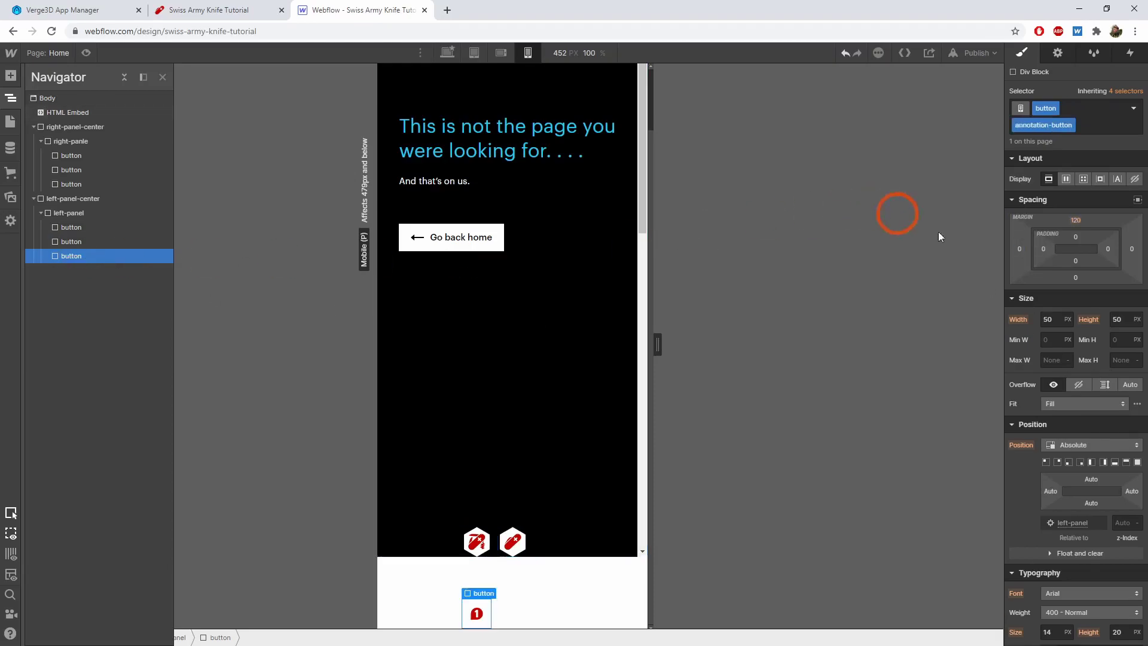
{"action": "left_click", "coordinate": [1075, 219]}
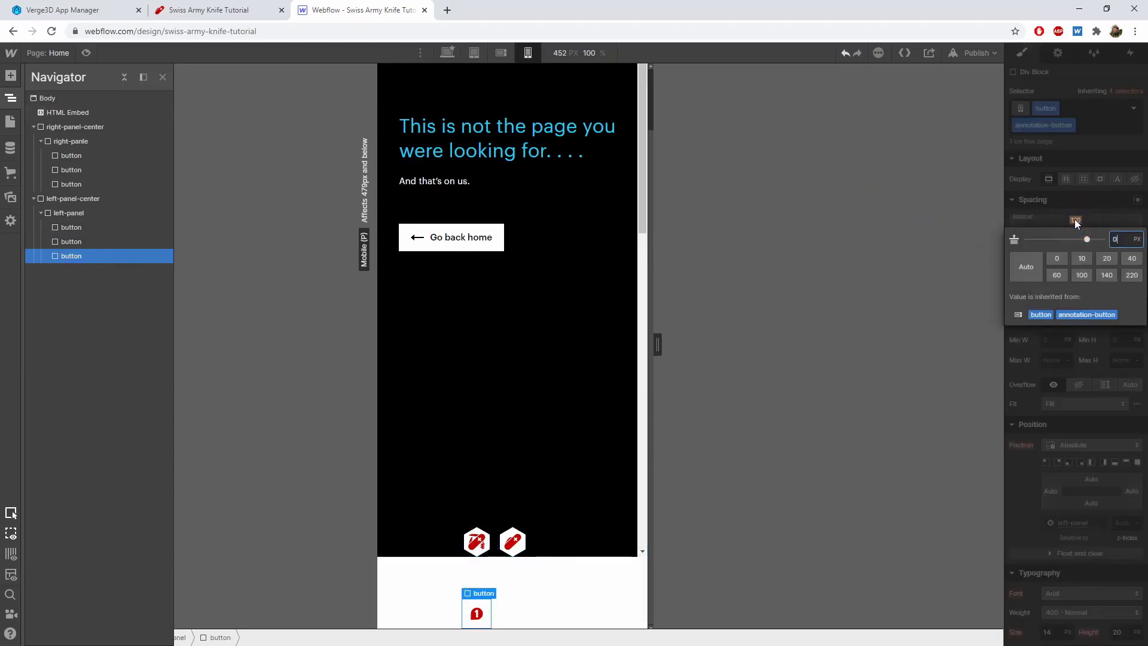
{"action": "type", "text": "0"}
{"action": "key", "text": "Return"}
{"action": "left_click", "coordinate": [1019, 249]}
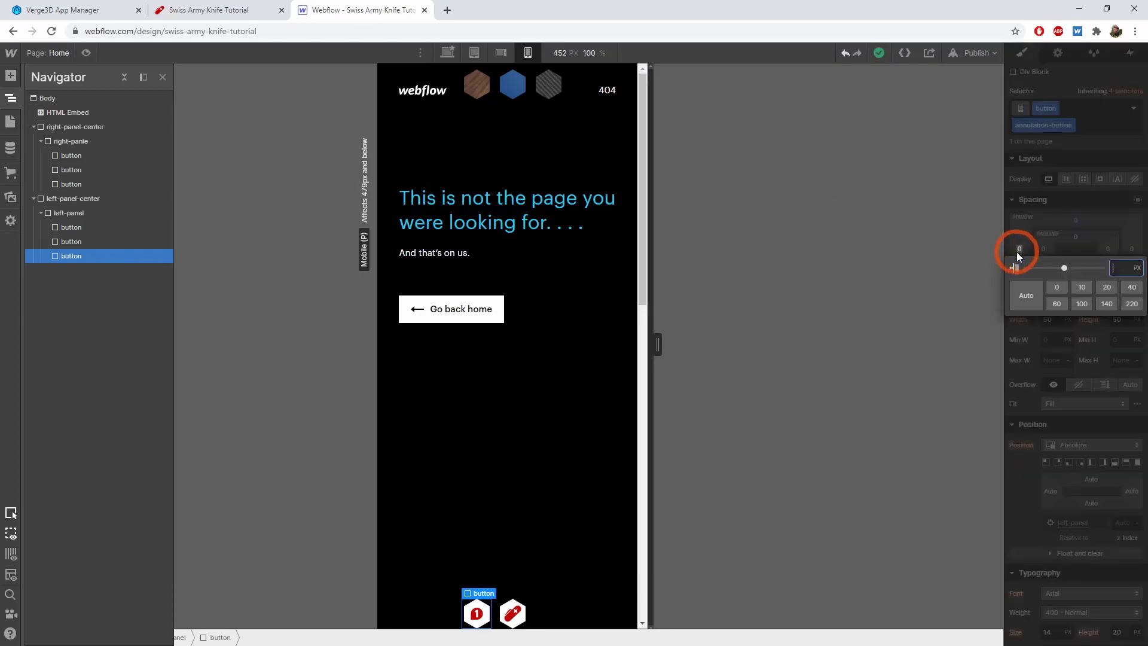
{"action": "type", "text": "120"}
{"action": "key", "text": "Return"}
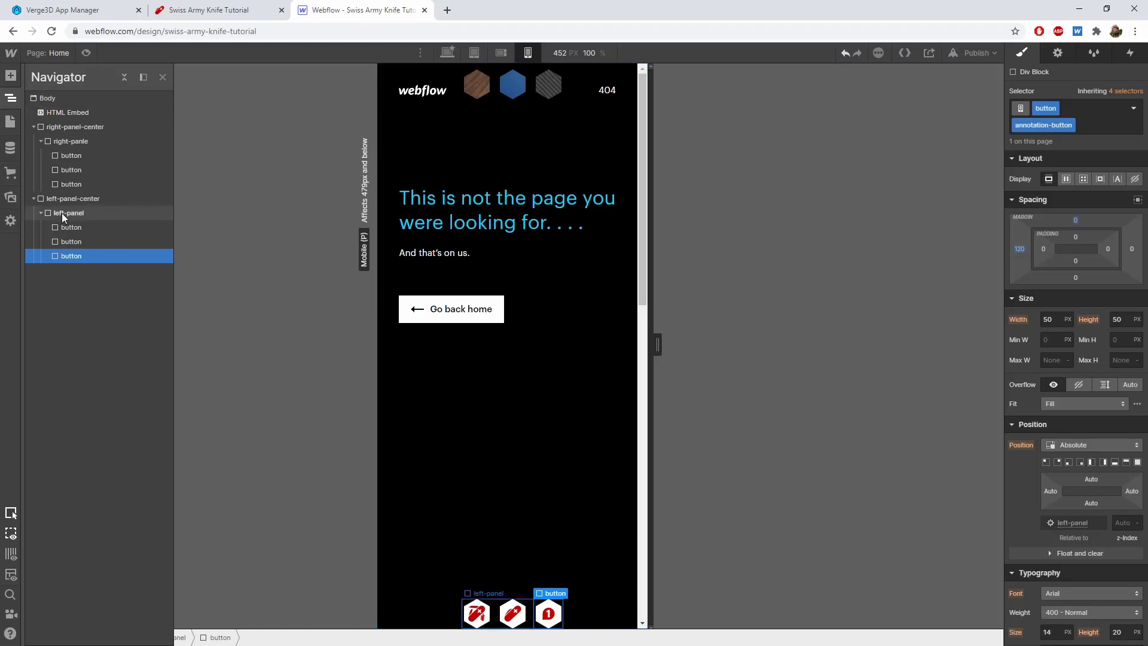
Step: Set left-panel-center to 0 height with a 60 px bottom margin, then resize the canvas to 479 px
{"action": "left_click", "coordinate": [72, 200]}
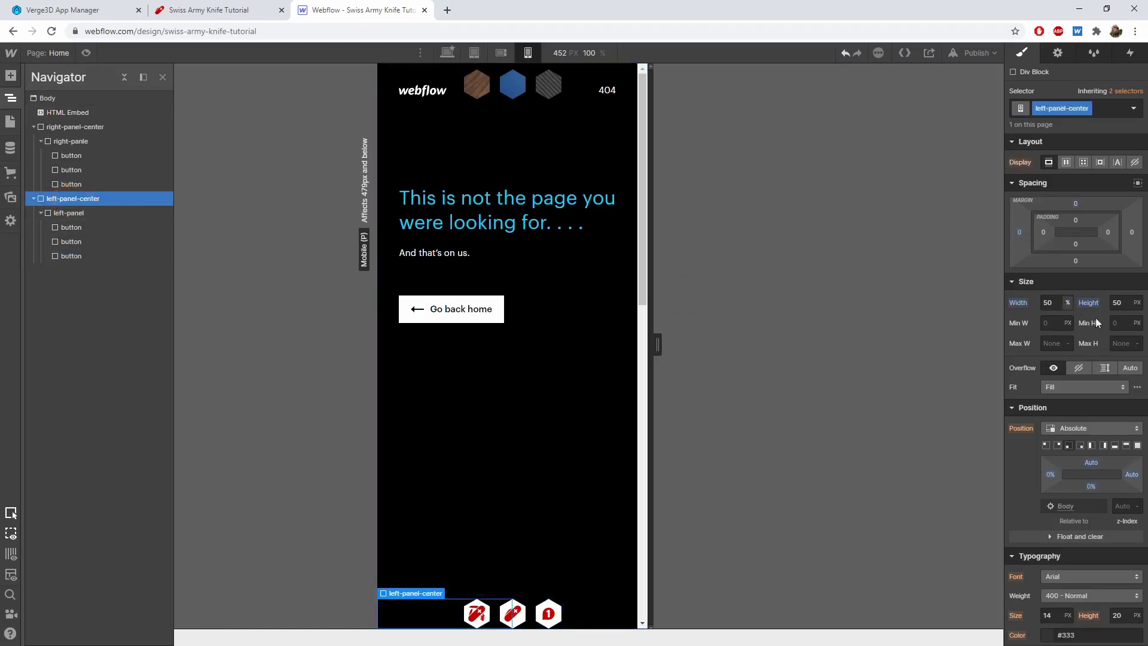
{"action": "double_click", "coordinate": [1119, 303]}
{"action": "type", "text": "0"}
{"action": "left_click", "coordinate": [83, 213]}
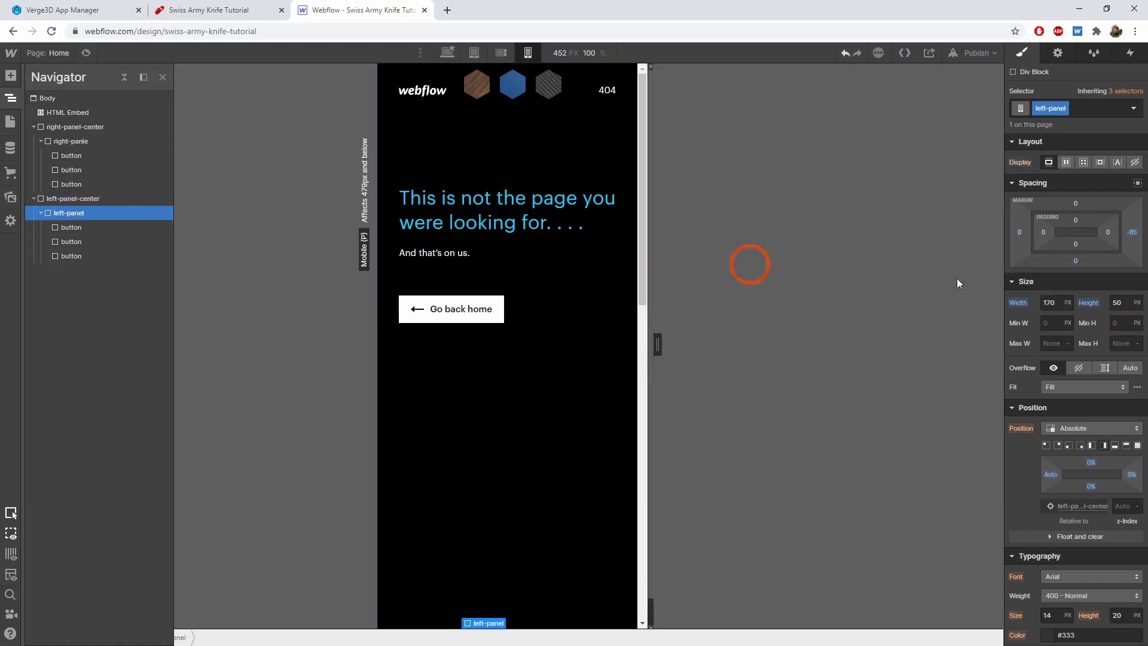
{"action": "left_click", "coordinate": [83, 198]}
{"action": "left_click", "coordinate": [1073, 277]}
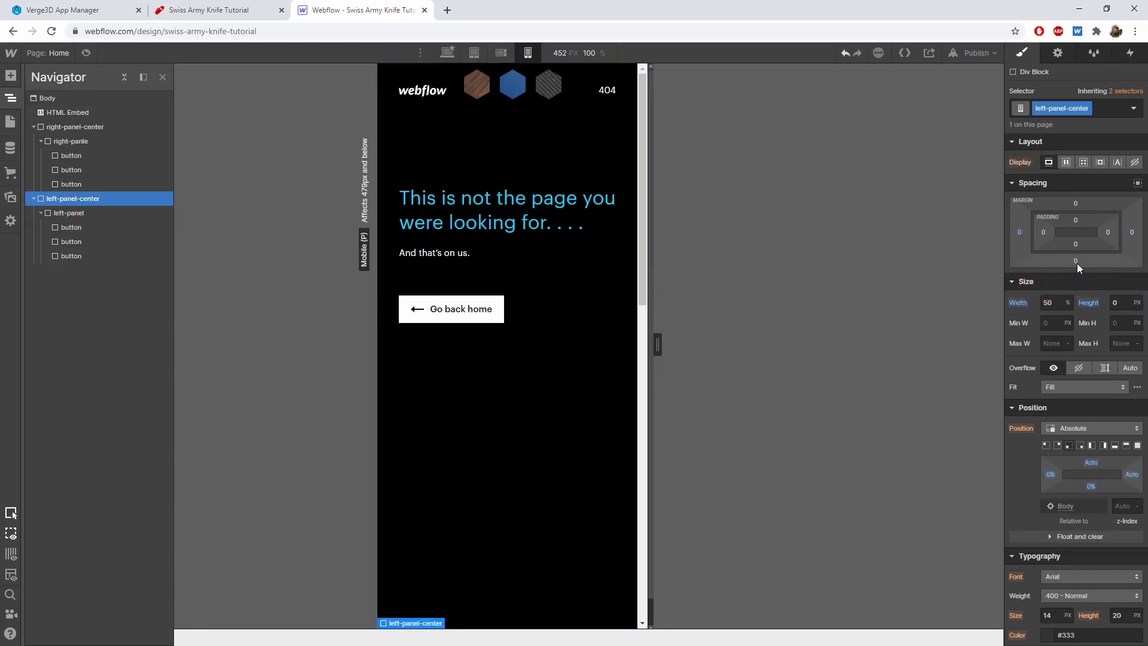
{"action": "left_click_drag", "start_coordinate": [1078, 263], "coordinate": [1078, 301]}
{"action": "left_click", "coordinate": [1077, 262]}
{"action": "left_click", "coordinate": [1026, 390]}
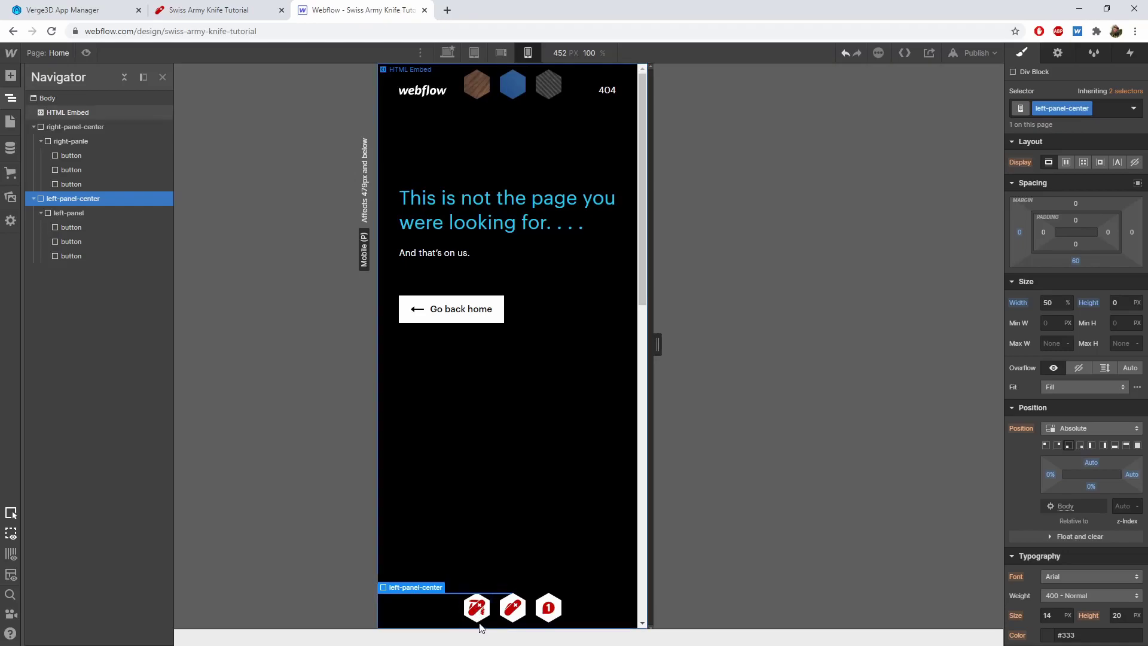
{"action": "left_click_drag", "start_coordinate": [658, 345], "coordinate": [681, 339]}
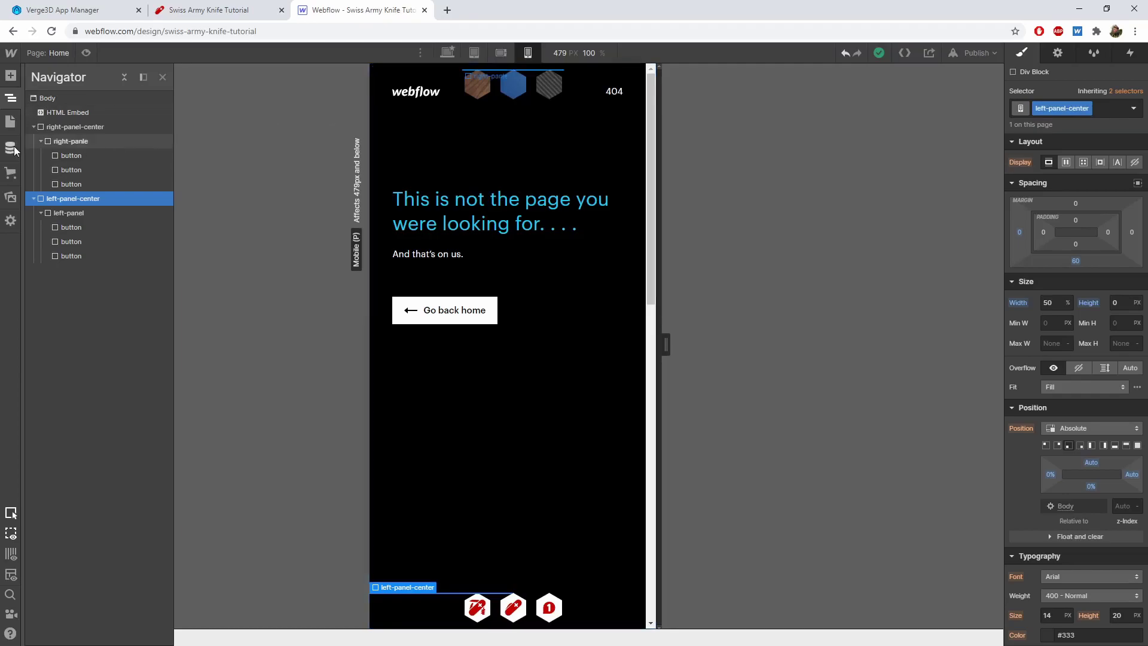
Step: Preview the layout at desktop, tablet, mobile landscape and portrait sizes, ending at a 479 px canvas
{"action": "key", "text": "z"}
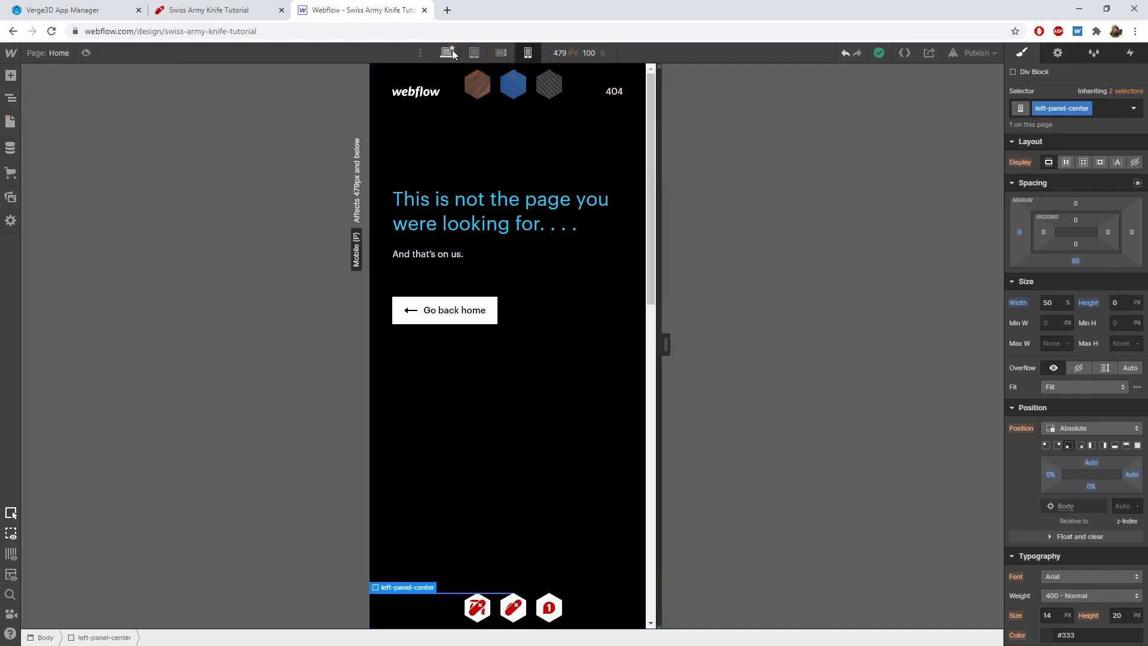
{"action": "left_click", "coordinate": [448, 53]}
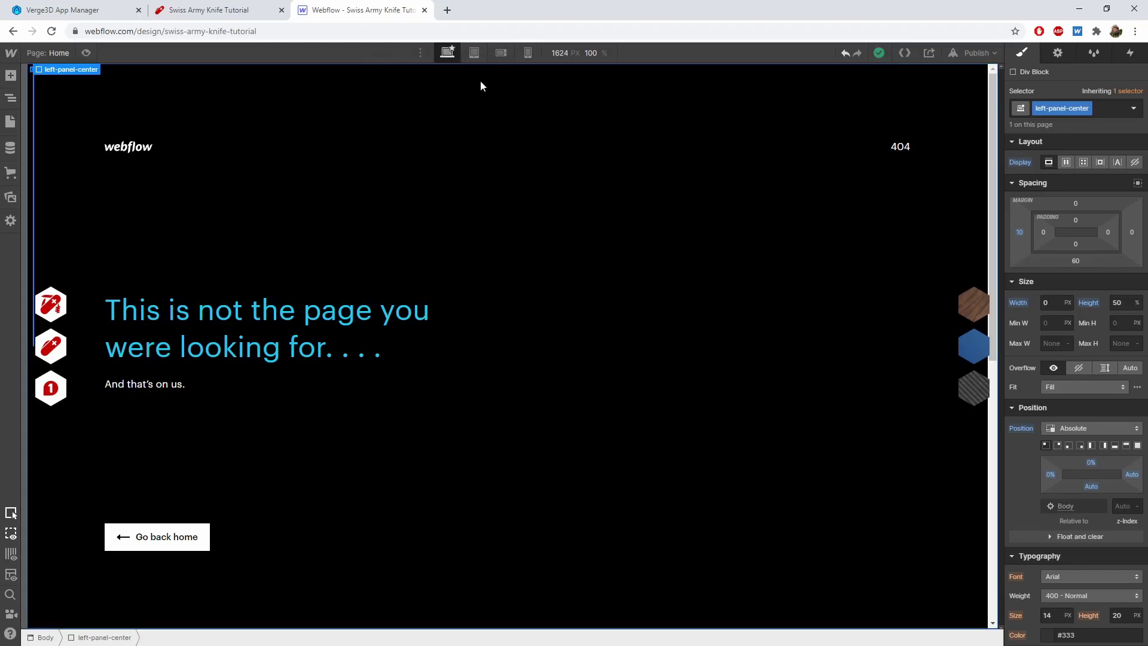
{"action": "left_click", "coordinate": [474, 53]}
{"action": "mouse_move", "coordinate": [752, 344]}
{"action": "left_mouse_down"}
{"action": "mouse_move", "coordinate": [825, 341]}
{"action": "mouse_move", "coordinate": [761, 345]}
{"action": "left_mouse_up"}
{"action": "left_click", "coordinate": [502, 54]}
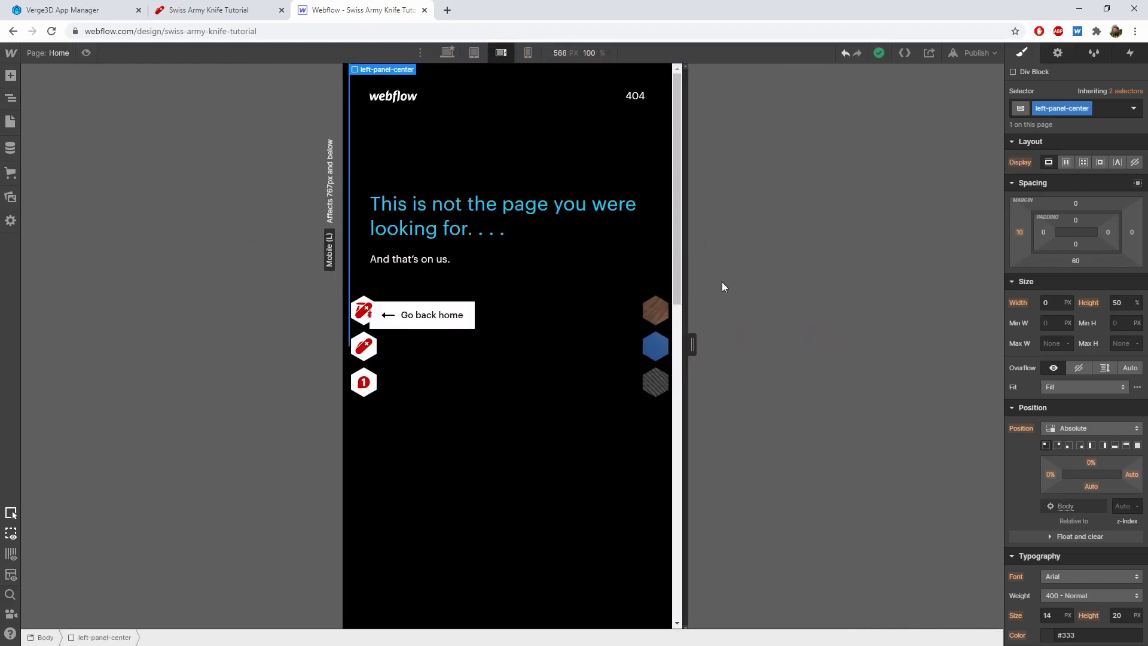
{"action": "left_click_drag", "start_coordinate": [692, 344], "coordinate": [723, 344]}
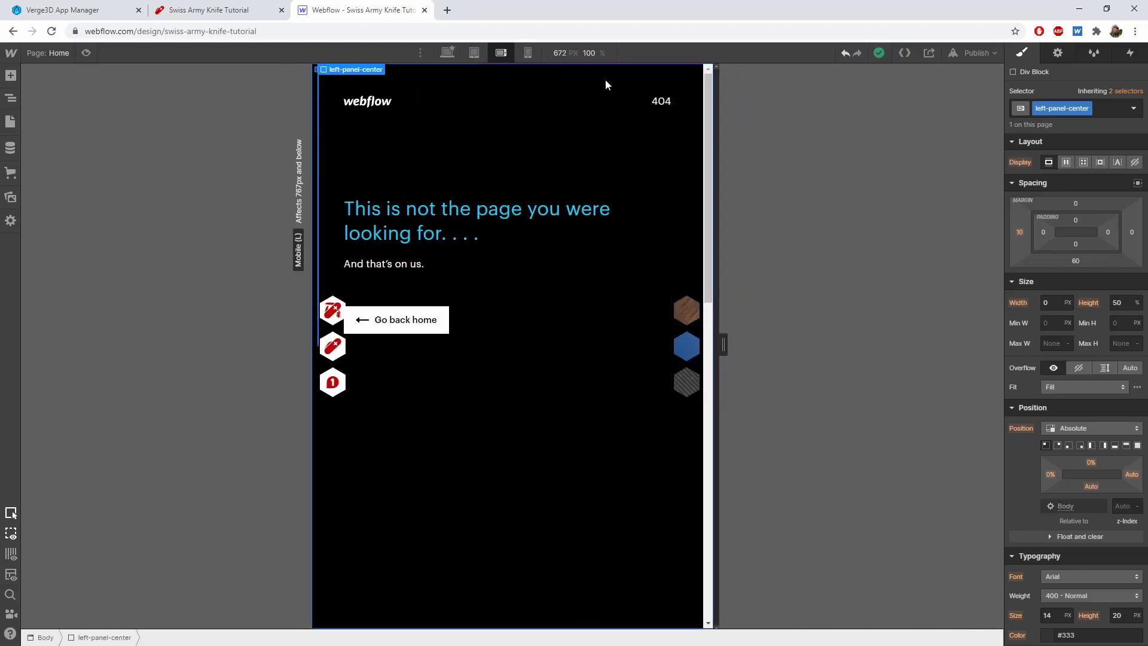
{"action": "left_click", "coordinate": [528, 52]}
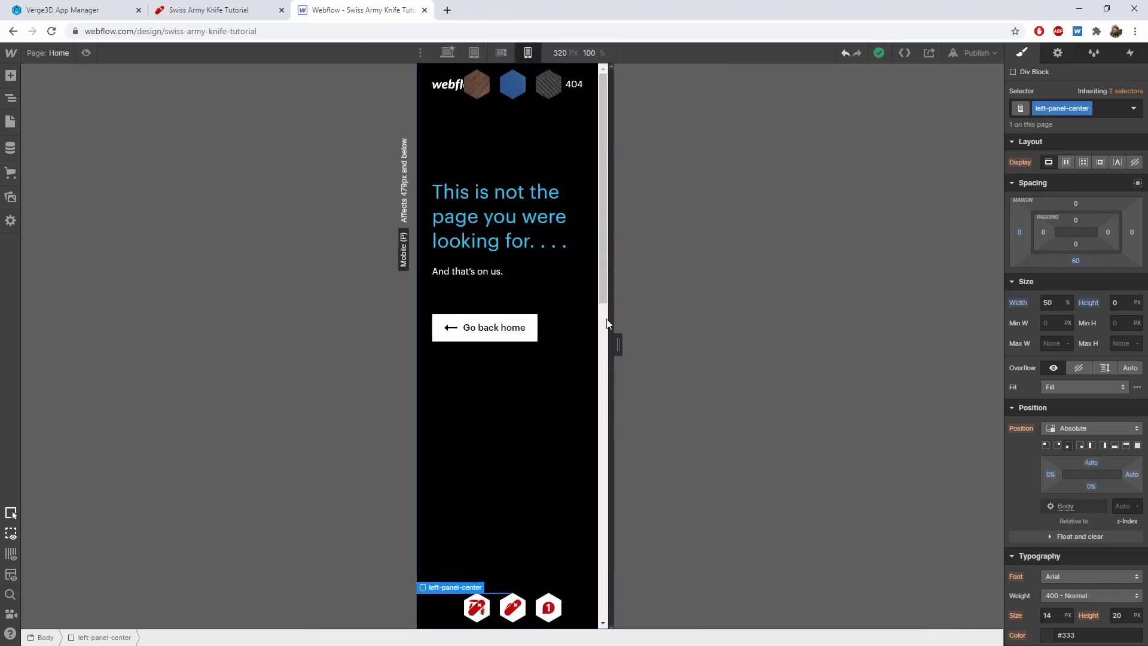
{"action": "left_click_drag", "start_coordinate": [618, 344], "coordinate": [666, 343]}
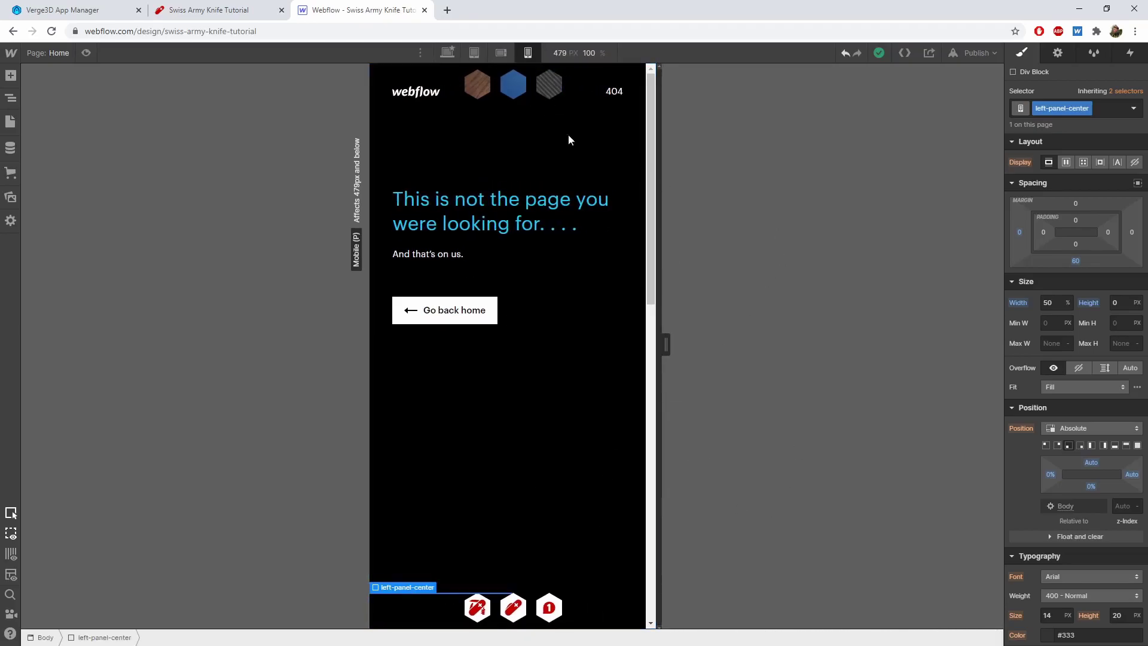
Step: In the Navigator, set Display to None on right-panel-center and left-panel-center
{"action": "left_click", "coordinate": [444, 52]}
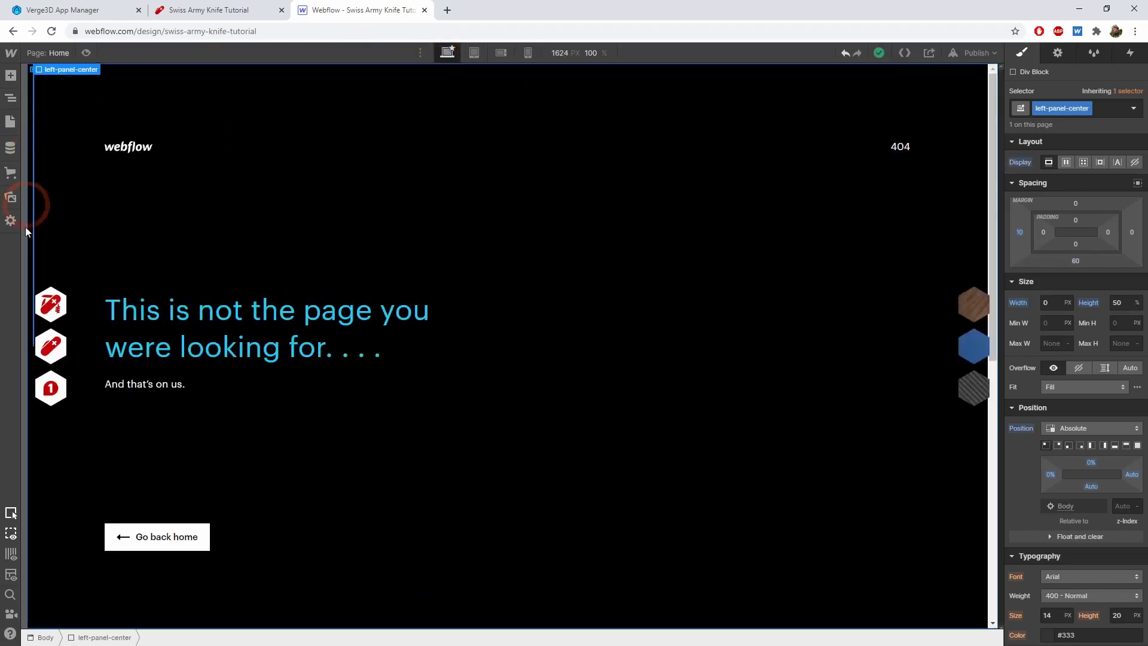
{"action": "left_click", "coordinate": [14, 102]}
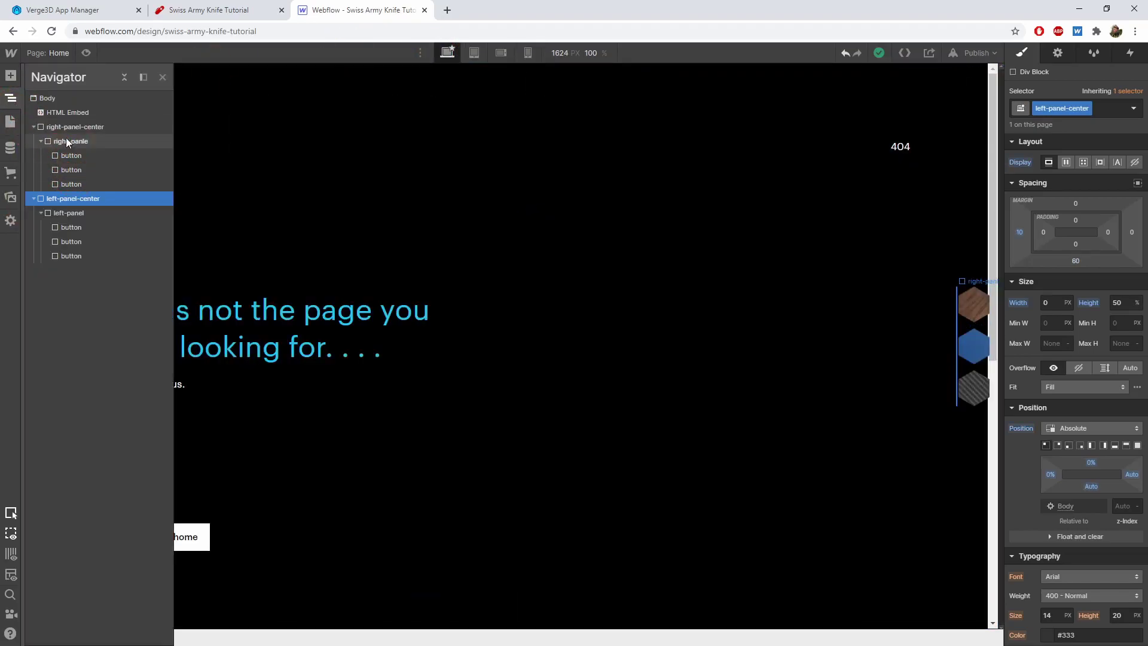
{"action": "left_click", "coordinate": [33, 126]}
{"action": "left_click", "coordinate": [34, 141]}
{"action": "left_click", "coordinate": [75, 127]}
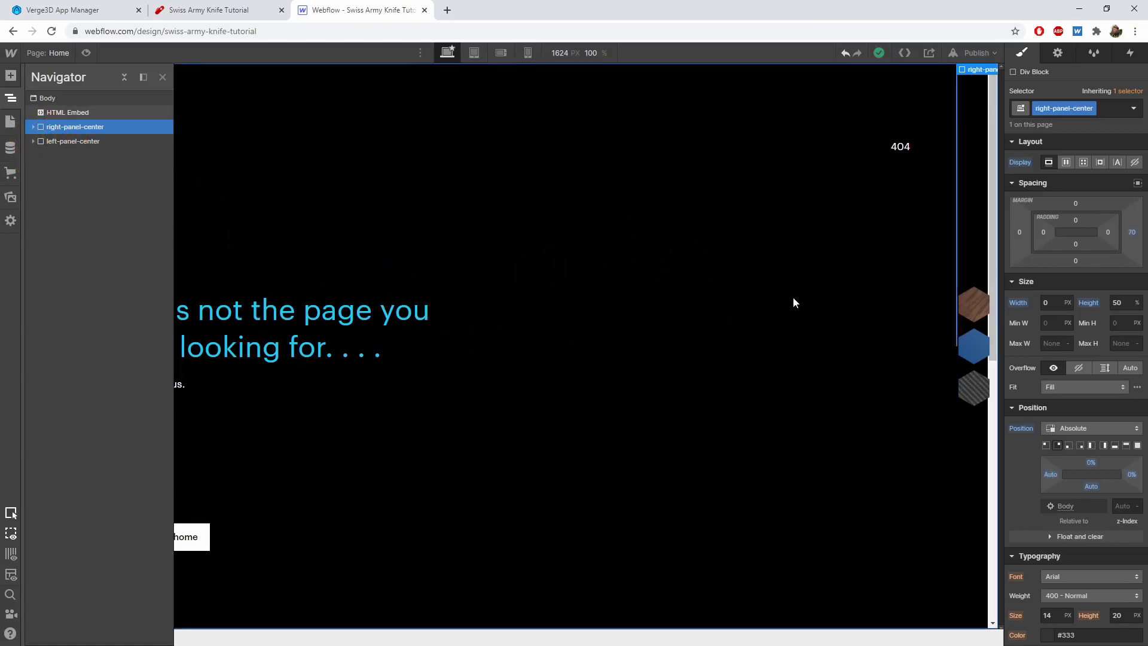
{"action": "left_click", "coordinate": [1135, 163]}
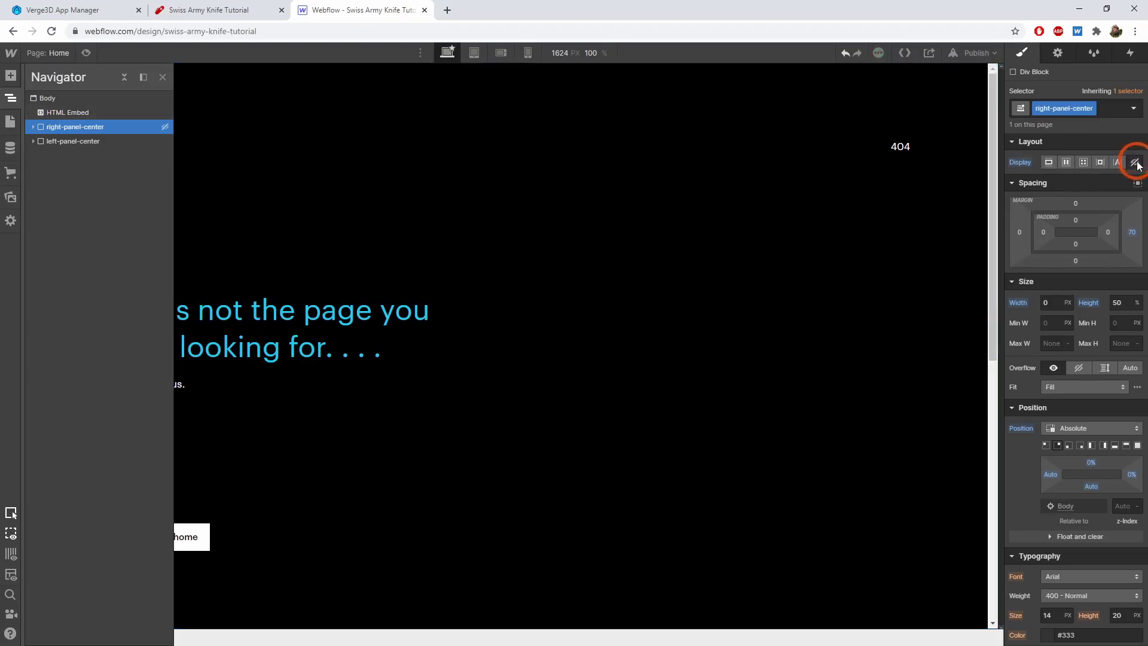
{"action": "left_click", "coordinate": [56, 142]}
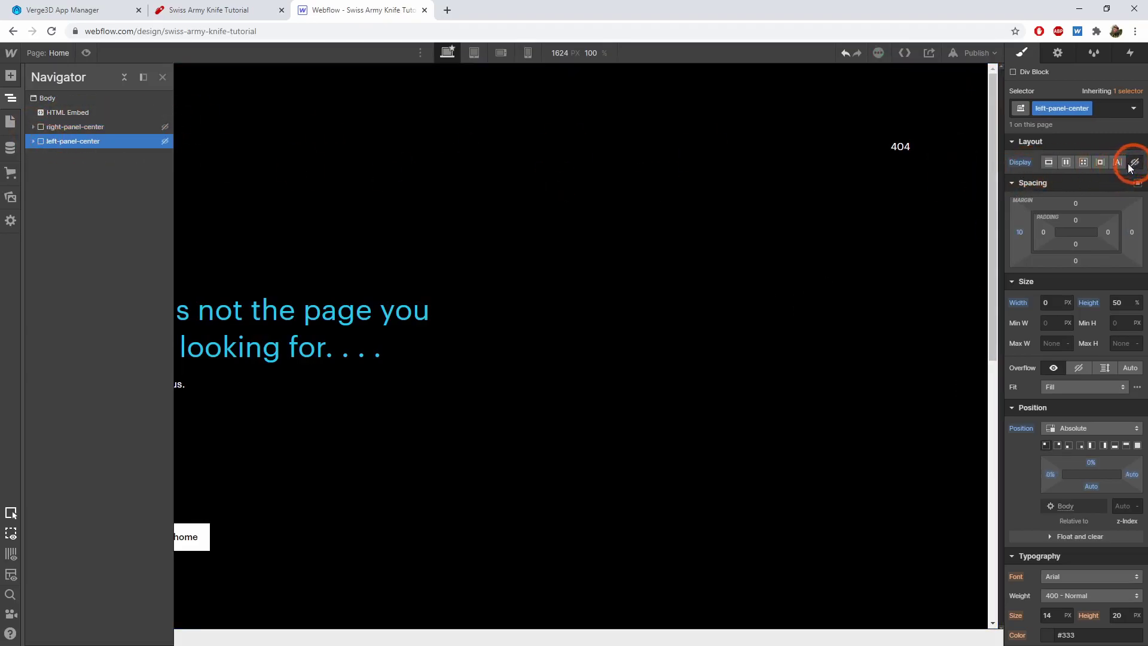
{"action": "left_click", "coordinate": [10, 97]}
Step: Check the hidden panels at Tablet, Mobile L and Mobile P, then return to the 1624 px desktop view
{"action": "left_click", "coordinate": [475, 52]}
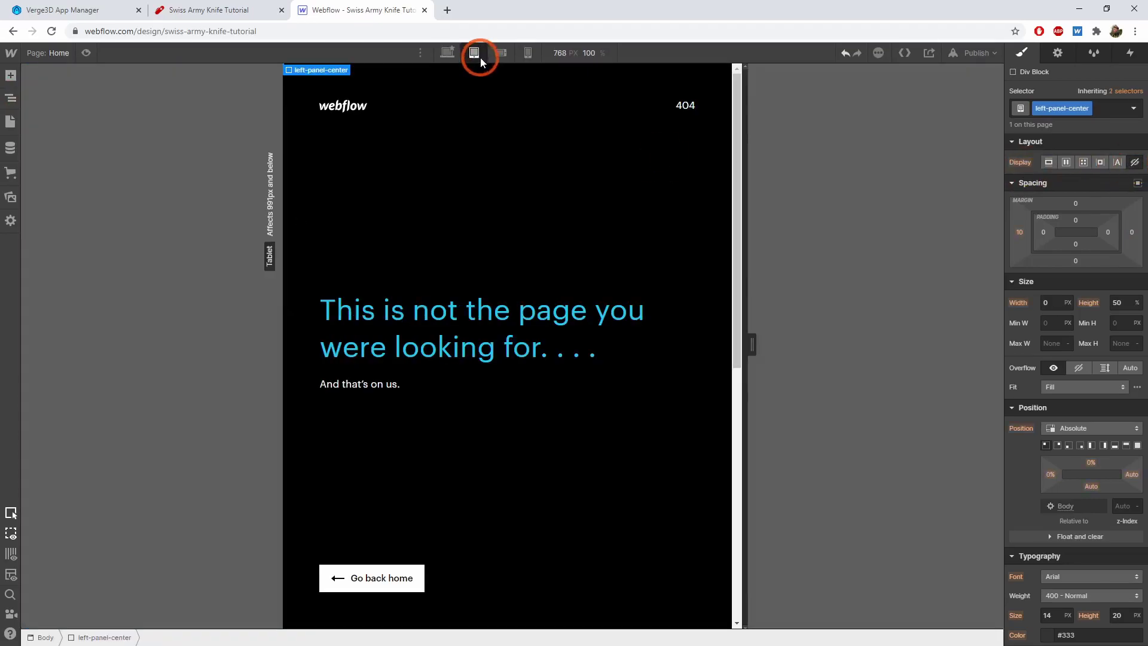
{"action": "left_click", "coordinate": [493, 55]}
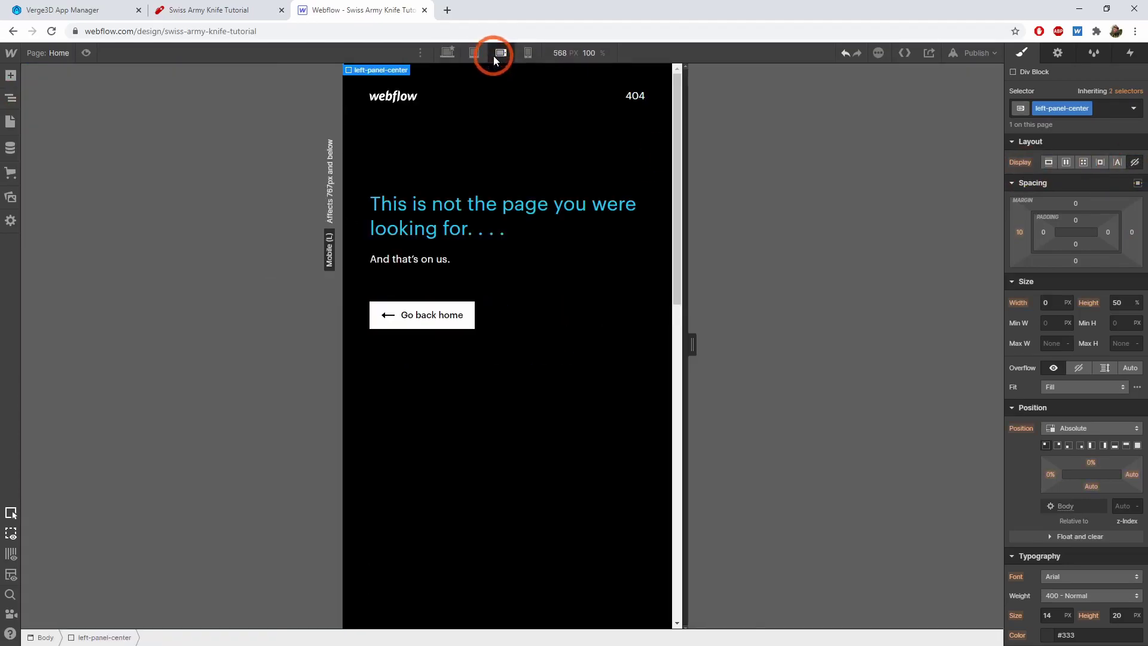
{"action": "left_click", "coordinate": [528, 54]}
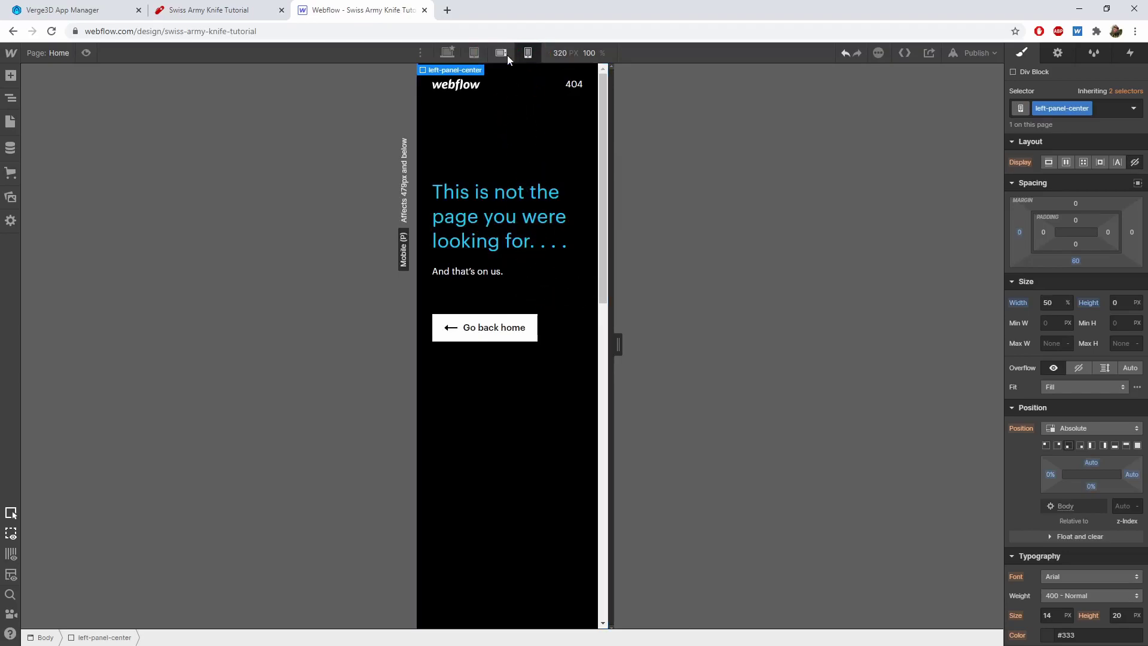
{"action": "left_click", "coordinate": [474, 53]}
{"action": "left_click", "coordinate": [448, 52]}
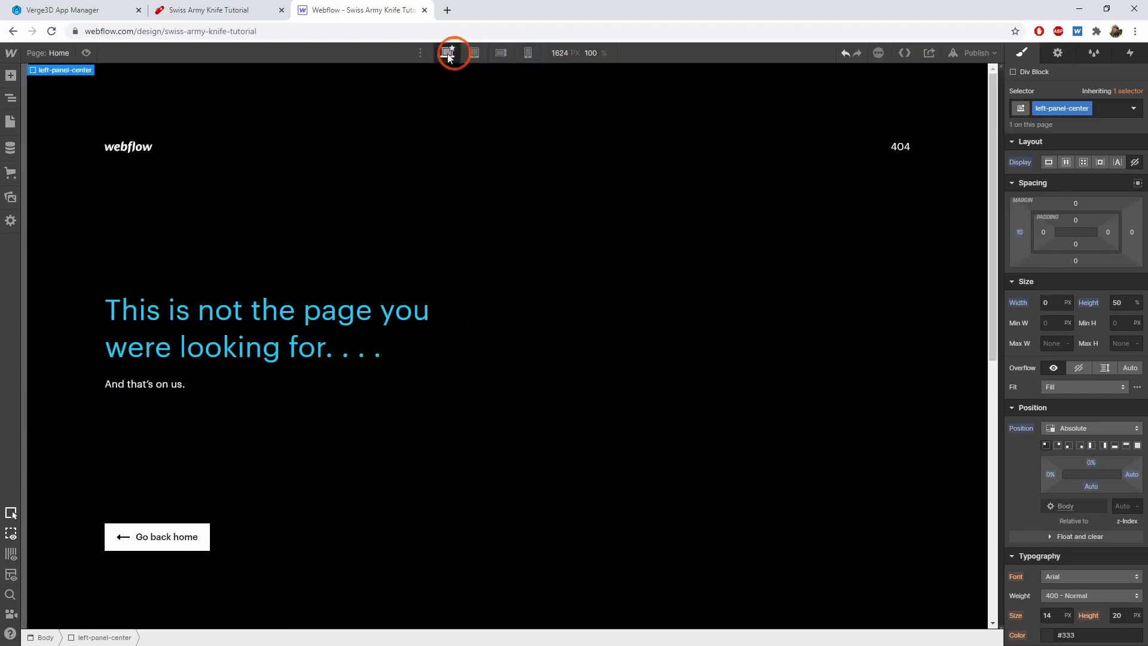
{"action": "left_click", "coordinate": [648, 228]}
{"action": "left_click", "coordinate": [474, 53]}
{"action": "left_click", "coordinate": [501, 53]}
{"action": "left_click", "coordinate": [528, 53]}
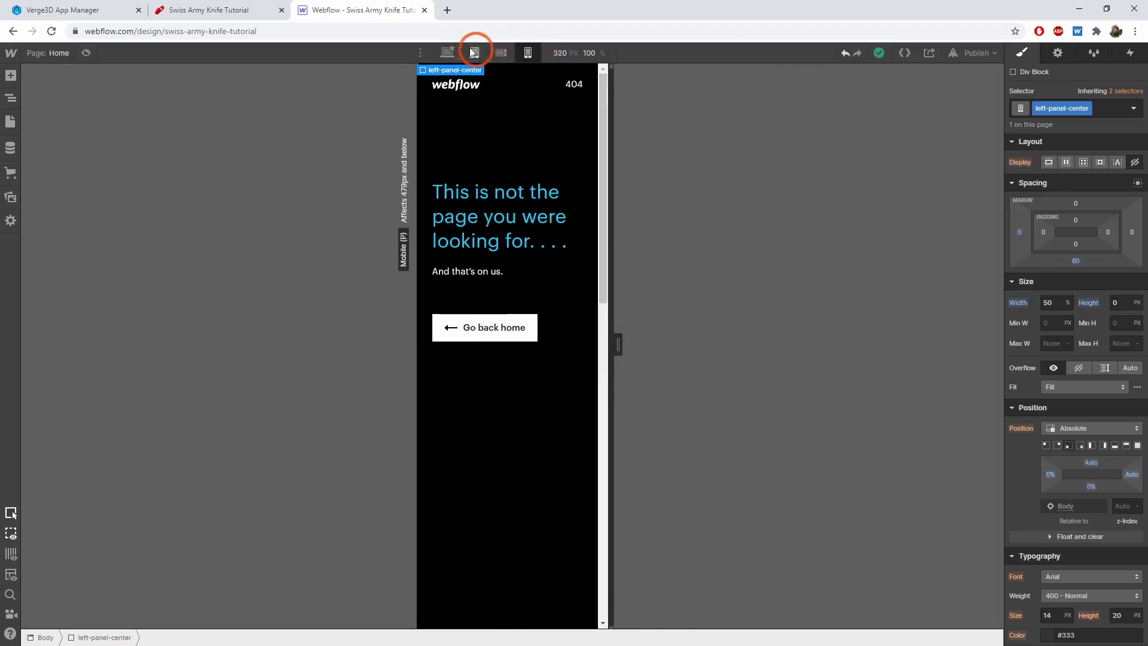
{"action": "left_click", "coordinate": [458, 53]}
{"action": "left_click", "coordinate": [648, 454]}
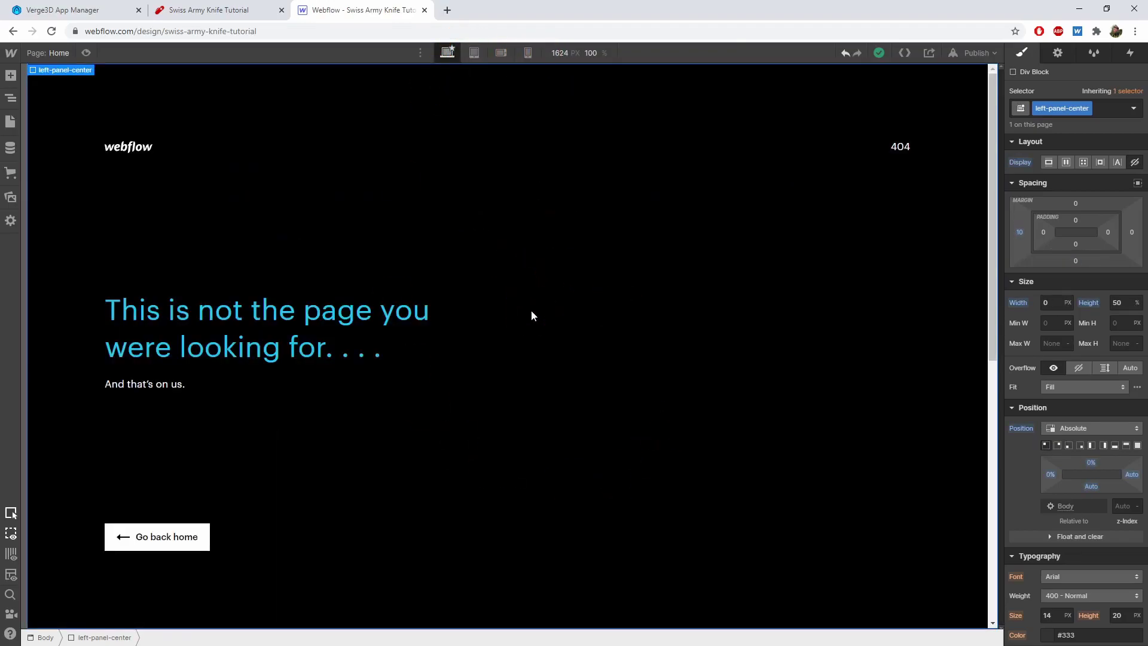
Step: Export the site code and download it as a ZIP
{"action": "left_click", "coordinate": [905, 53]}
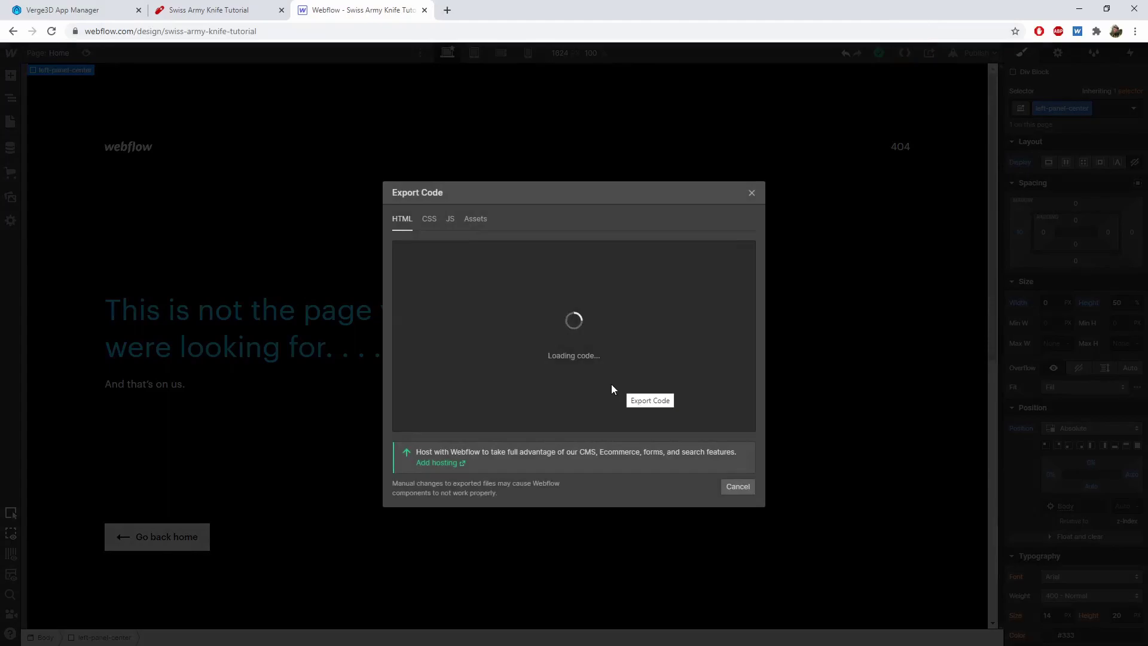
{"action": "left_click", "coordinate": [730, 487]}
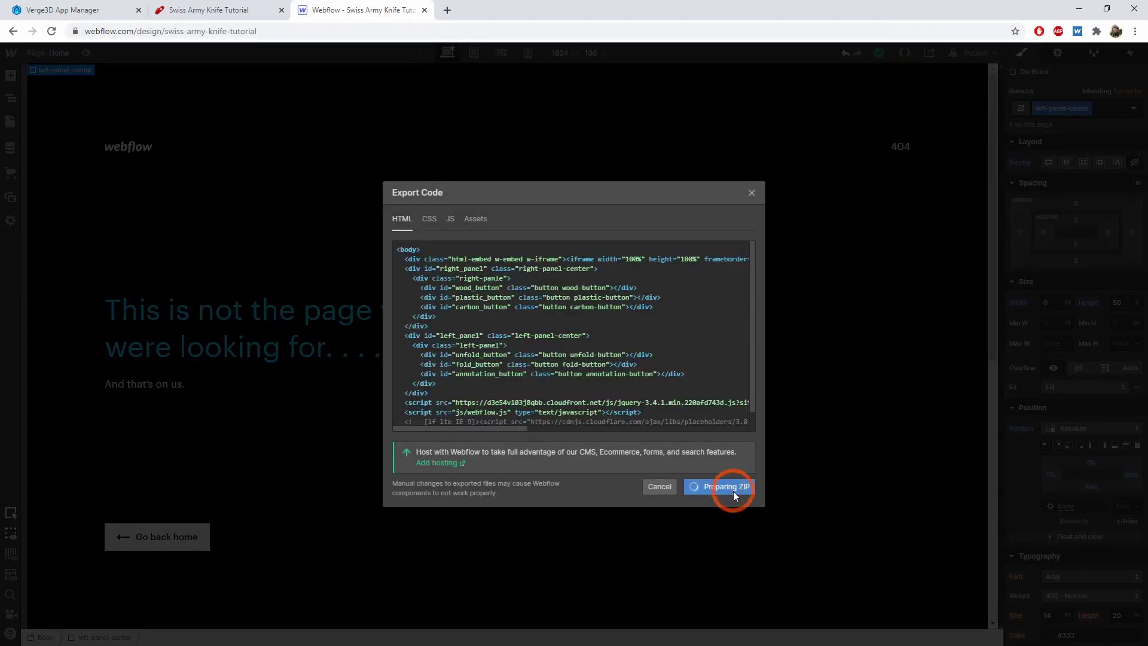
{"action": "left_click", "coordinate": [726, 486]}
Step: Open the downloaded ZIP and select its css, images, js and index items
{"action": "left_click", "coordinate": [59, 631]}
{"action": "left_click_drag", "start_coordinate": [347, 309], "coordinate": [326, 246]}
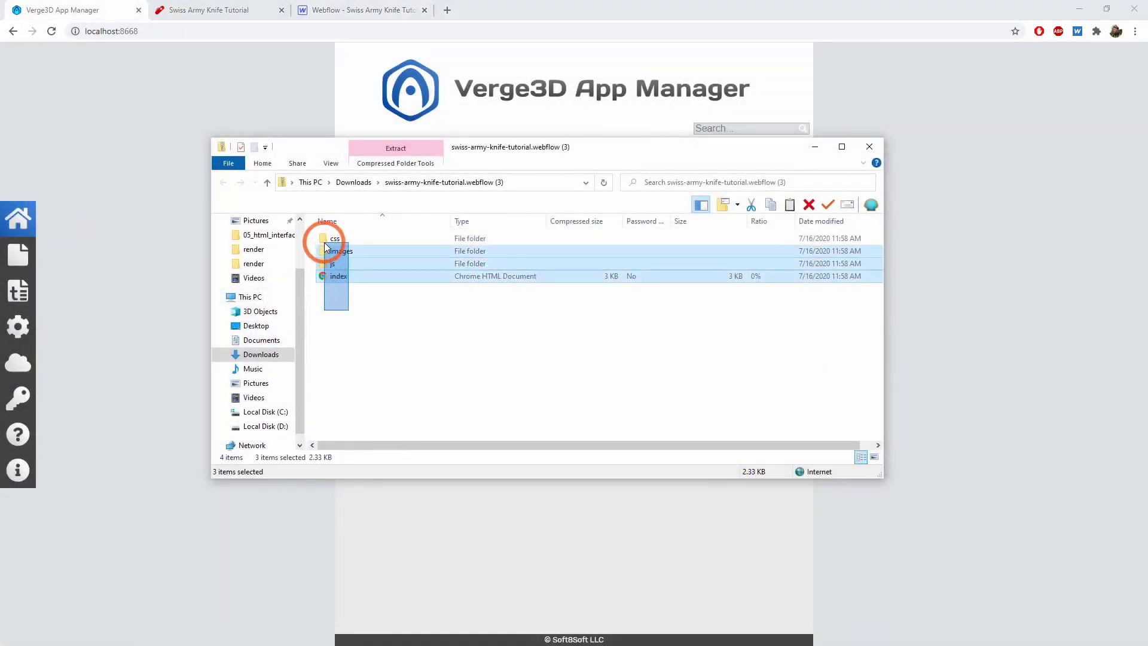
{"action": "left_click_drag", "start_coordinate": [359, 304], "coordinate": [302, 226]}
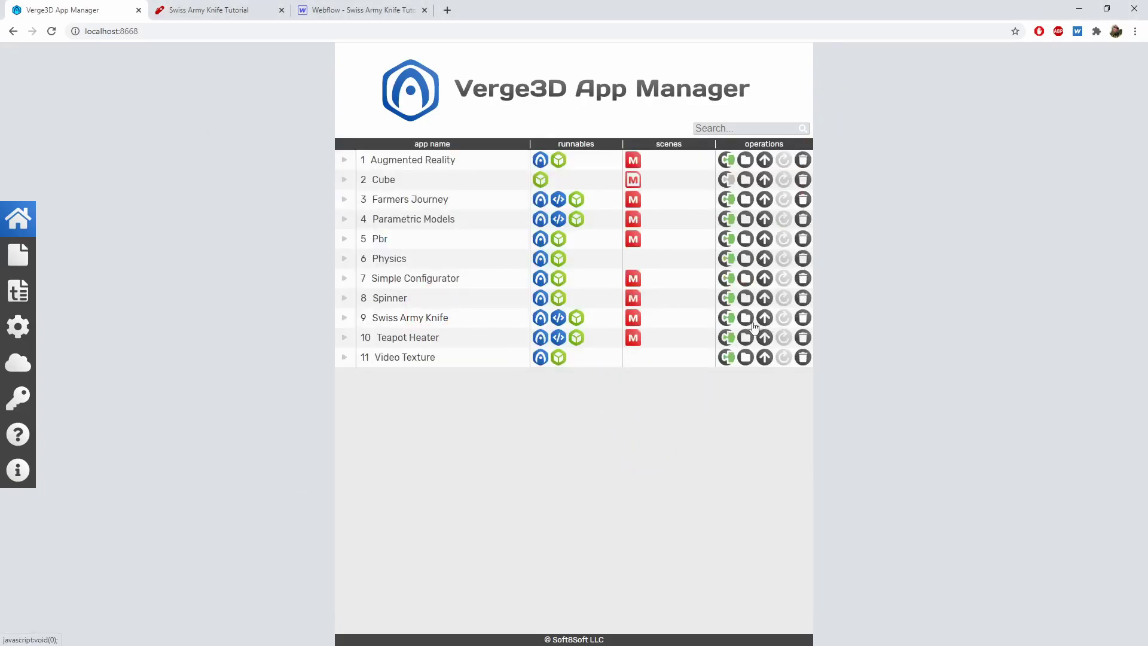
Step: Paste the exported css, images, js and index into the swiss_army_knife folder, replacing the existing files
{"action": "left_click", "coordinate": [389, 346]}
{"action": "left_click_drag", "start_coordinate": [626, 172], "coordinate": [599, 161]}
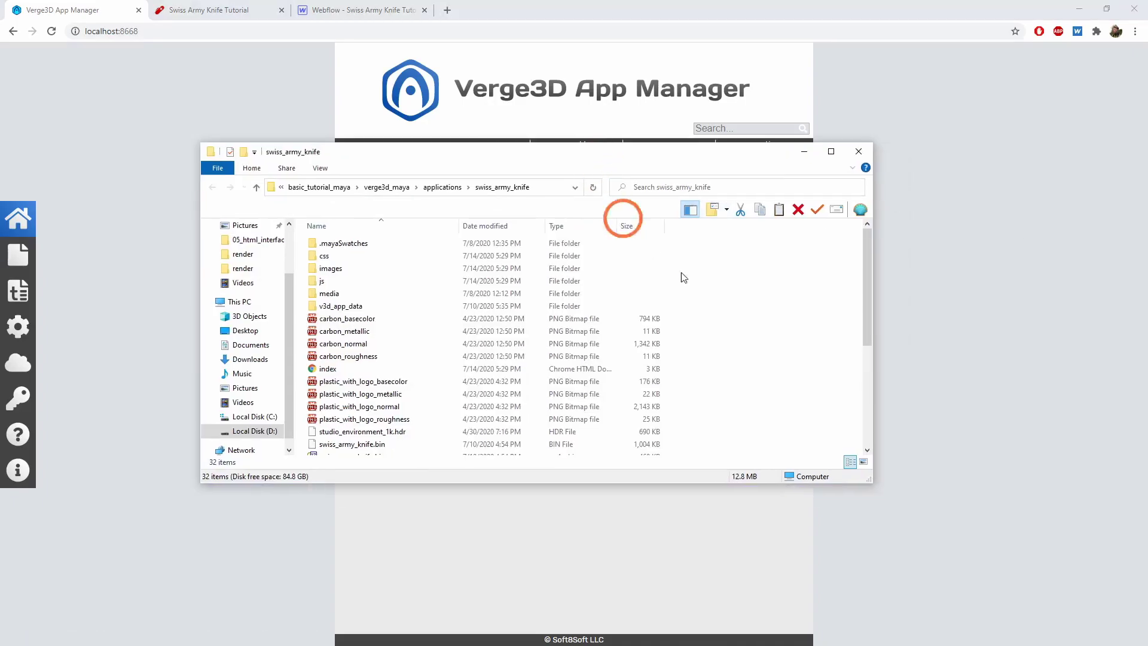
{"action": "key", "text": "ctrl+v"}
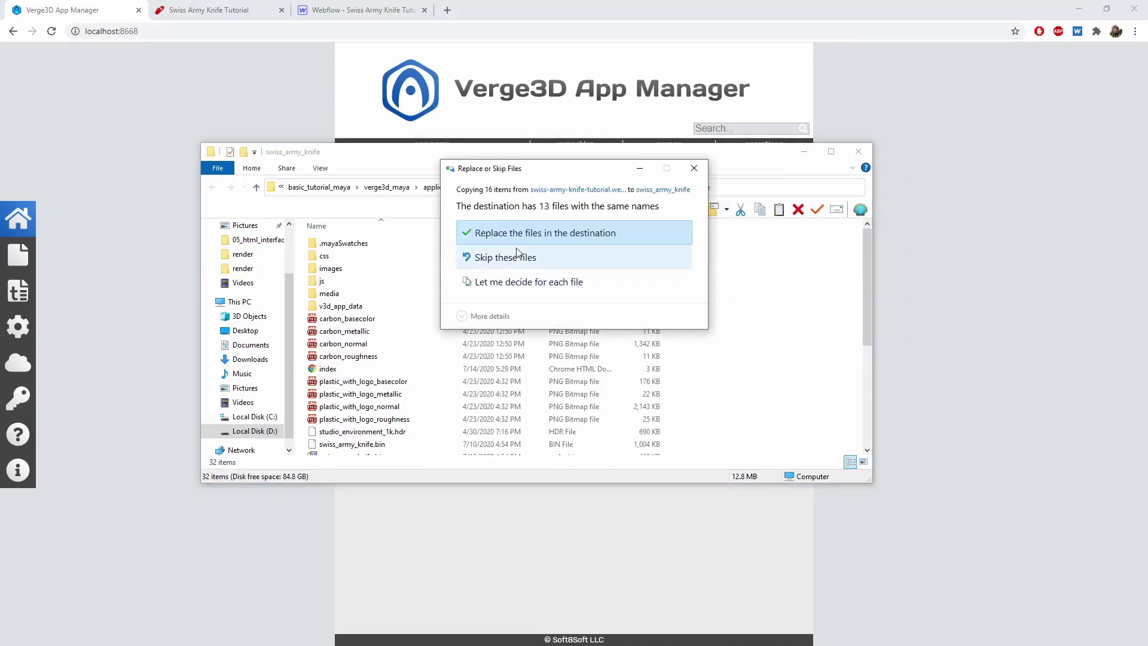
{"action": "left_click", "coordinate": [518, 231]}
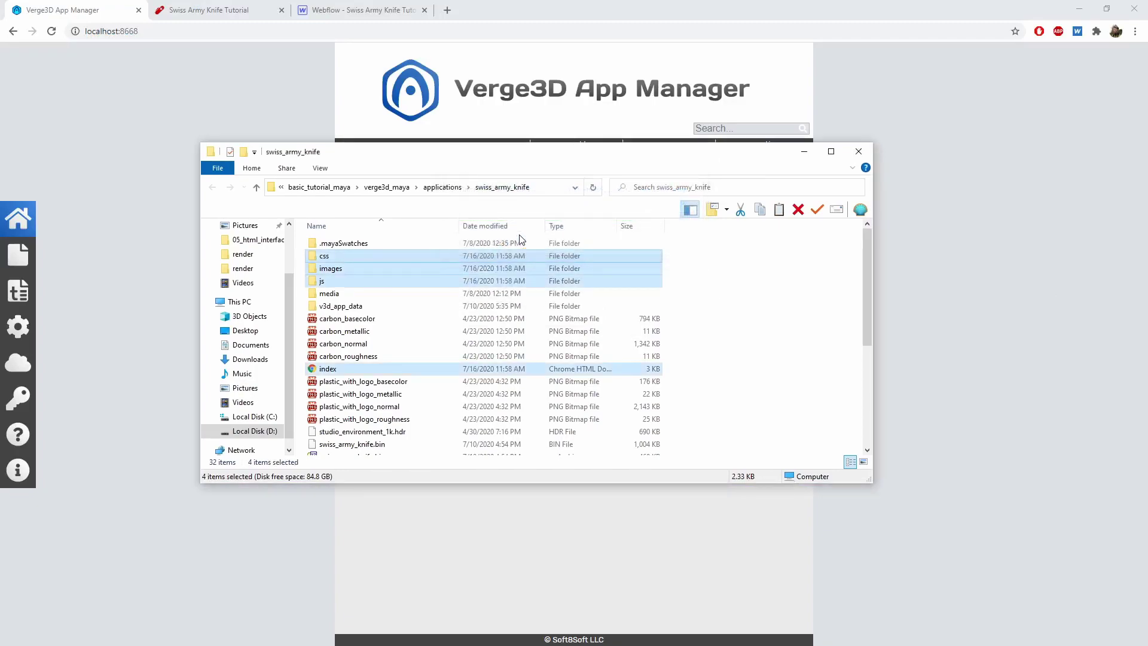
{"action": "left_click", "coordinate": [269, 46]}
Step: Reload the knife app with F5 and adjust the width of the portrait phone preview
{"action": "left_click", "coordinate": [207, 9]}
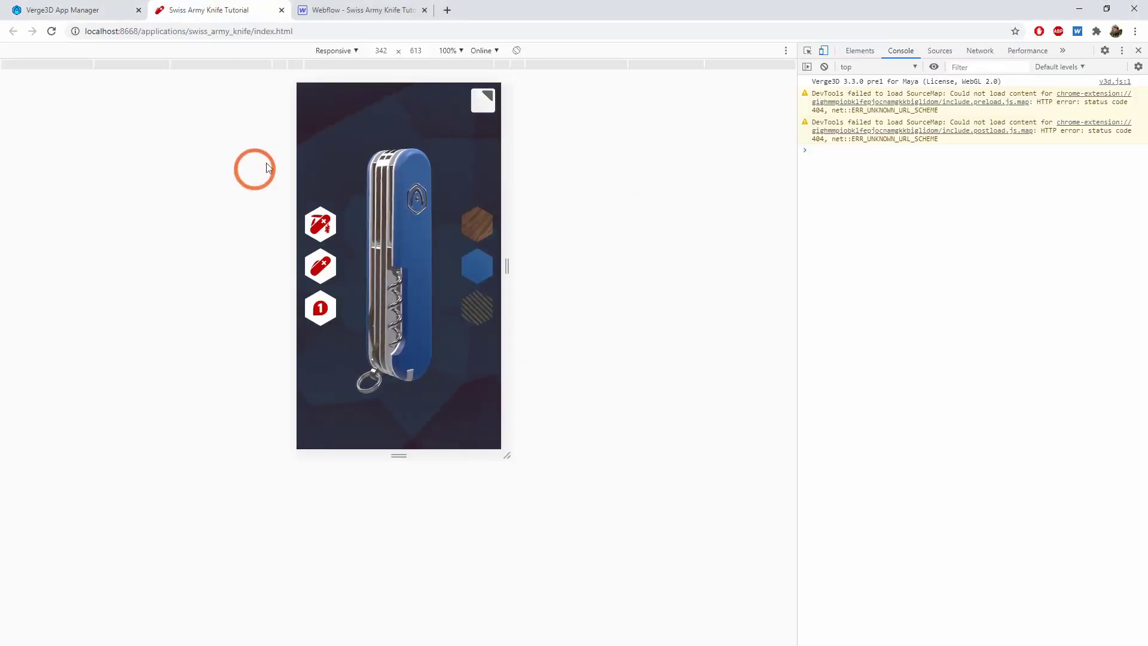
{"action": "key", "text": "F5"}
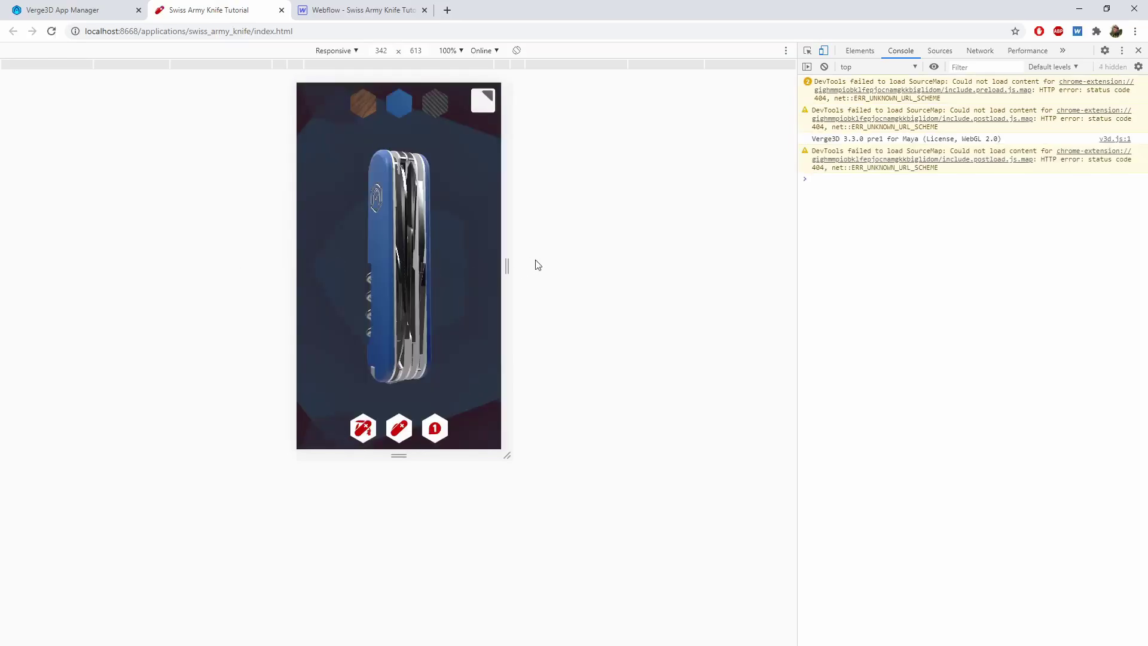
{"action": "mouse_move", "coordinate": [506, 266]}
{"action": "left_mouse_down"}
{"action": "mouse_move", "coordinate": [543, 259]}
{"action": "mouse_move", "coordinate": [509, 259]}
{"action": "left_mouse_up"}
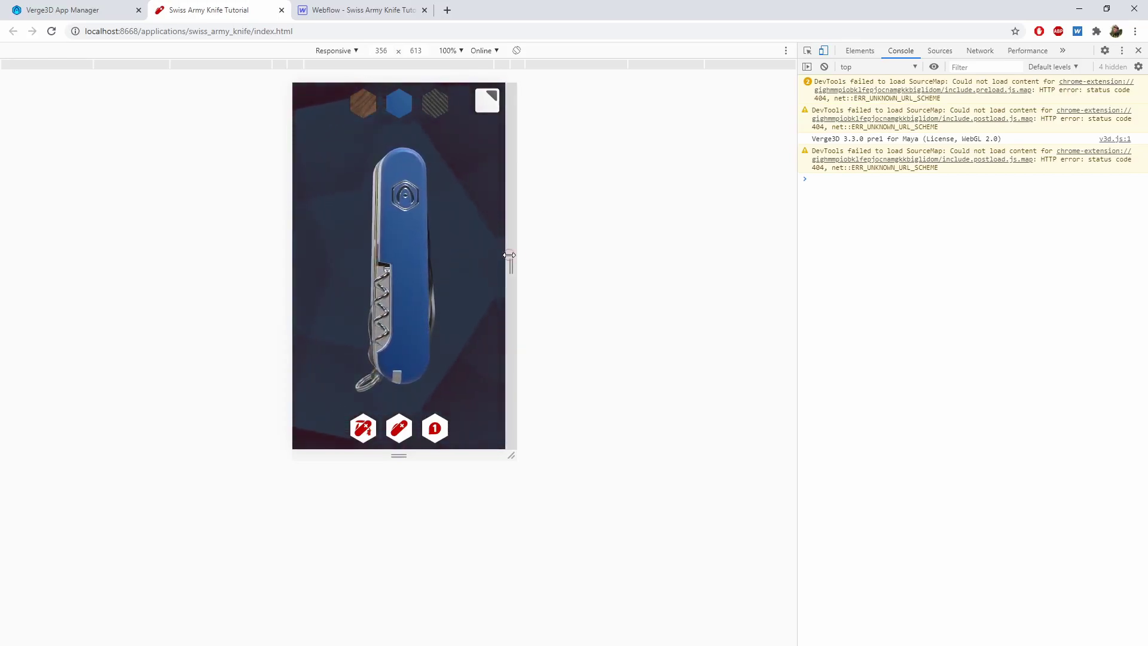
{"action": "mouse_move", "coordinate": [510, 257]}
{"action": "left_mouse_down"}
{"action": "mouse_move", "coordinate": [554, 259]}
{"action": "mouse_move", "coordinate": [523, 259]}
{"action": "left_mouse_up"}
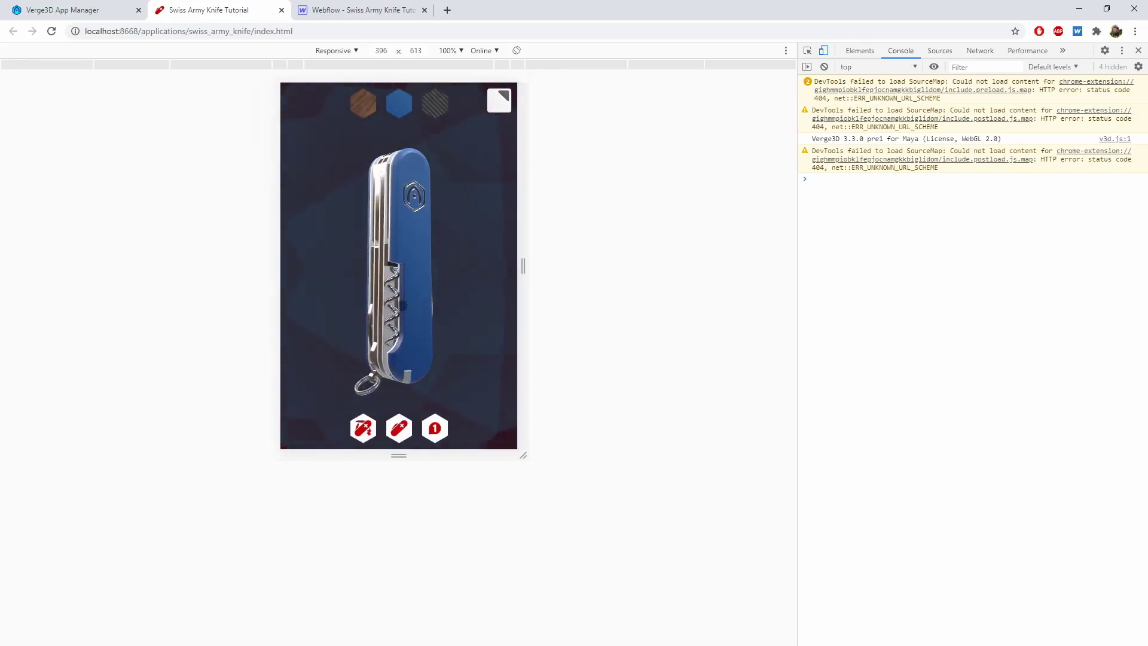
Step: Rotate the preview to landscape, widen it, then return to portrait at 328 × 675
{"action": "left_click", "coordinate": [517, 51]}
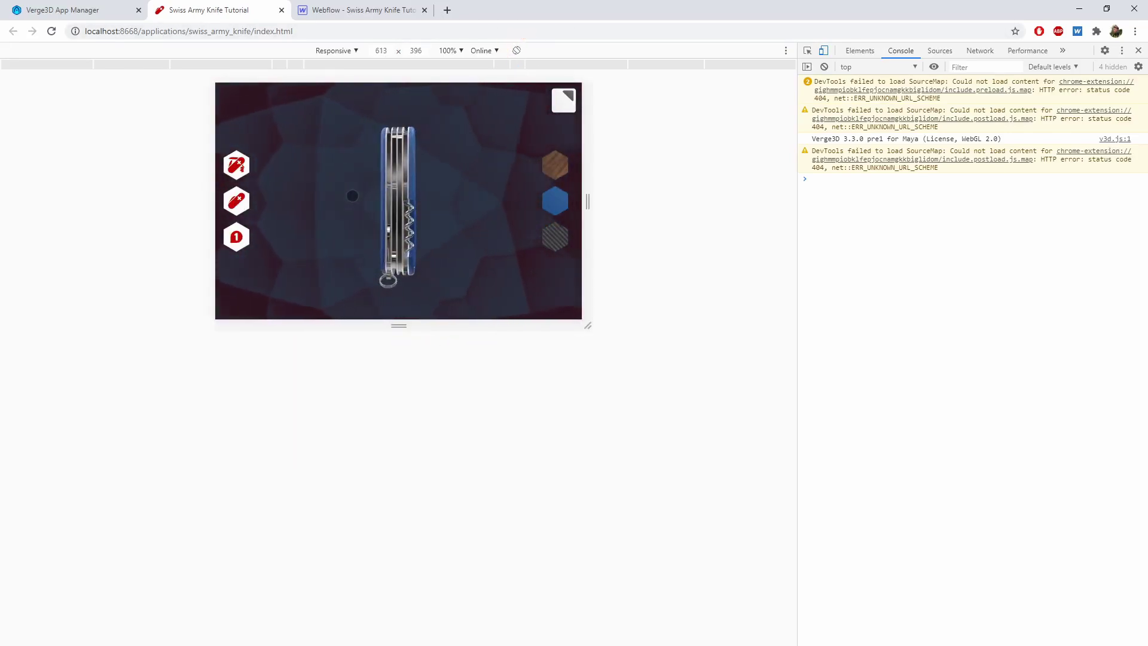
{"action": "left_click", "coordinate": [405, 321]}
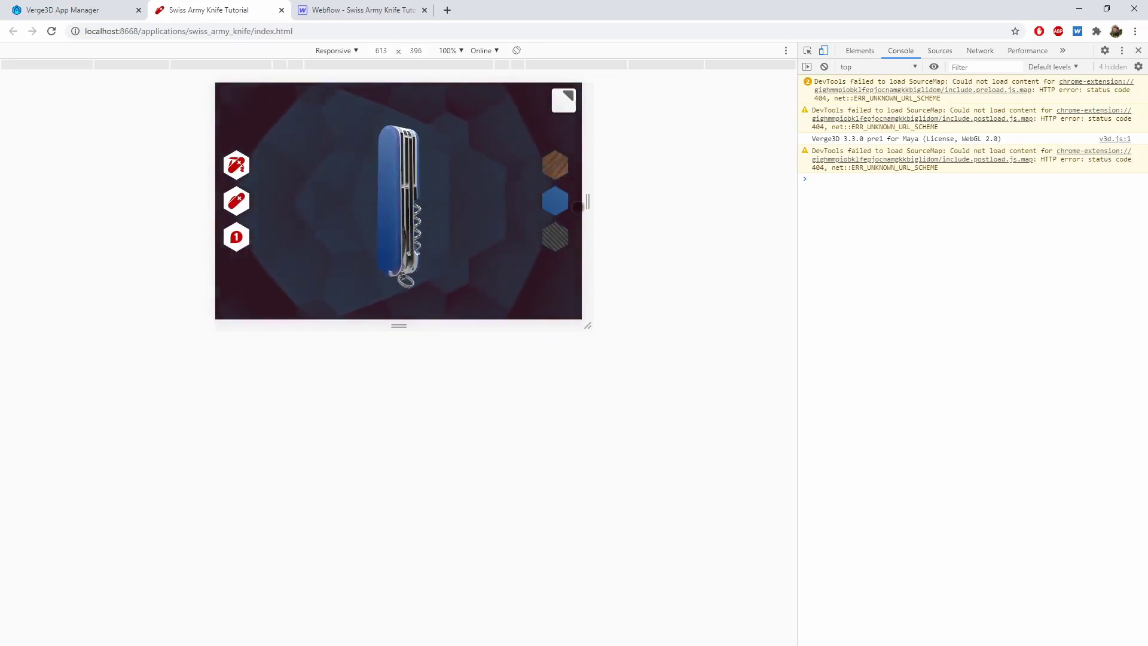
{"action": "left_click_drag", "start_coordinate": [588, 202], "coordinate": [619, 204]}
{"action": "left_click", "coordinate": [515, 50]}
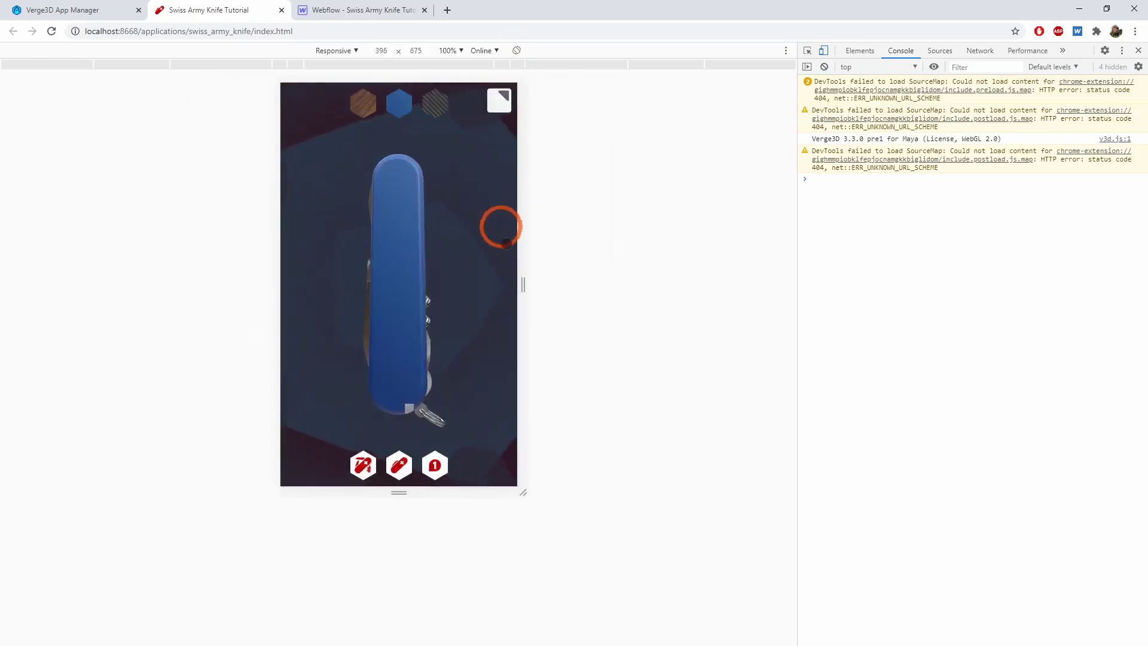
{"action": "left_click_drag", "start_coordinate": [526, 282], "coordinate": [503, 285]}
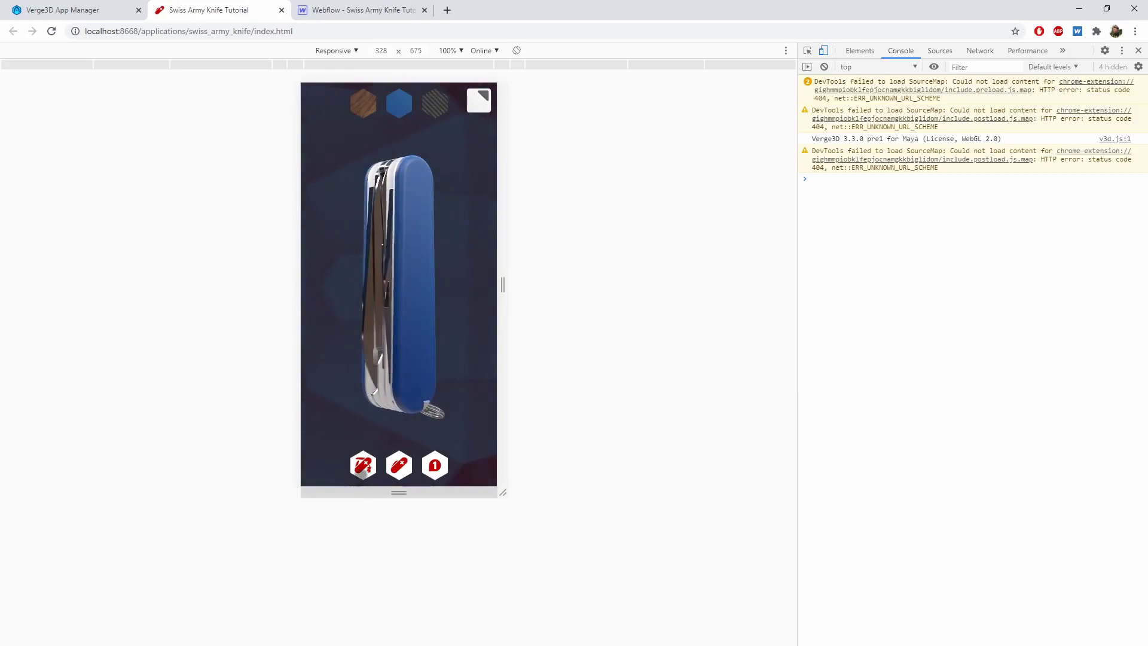